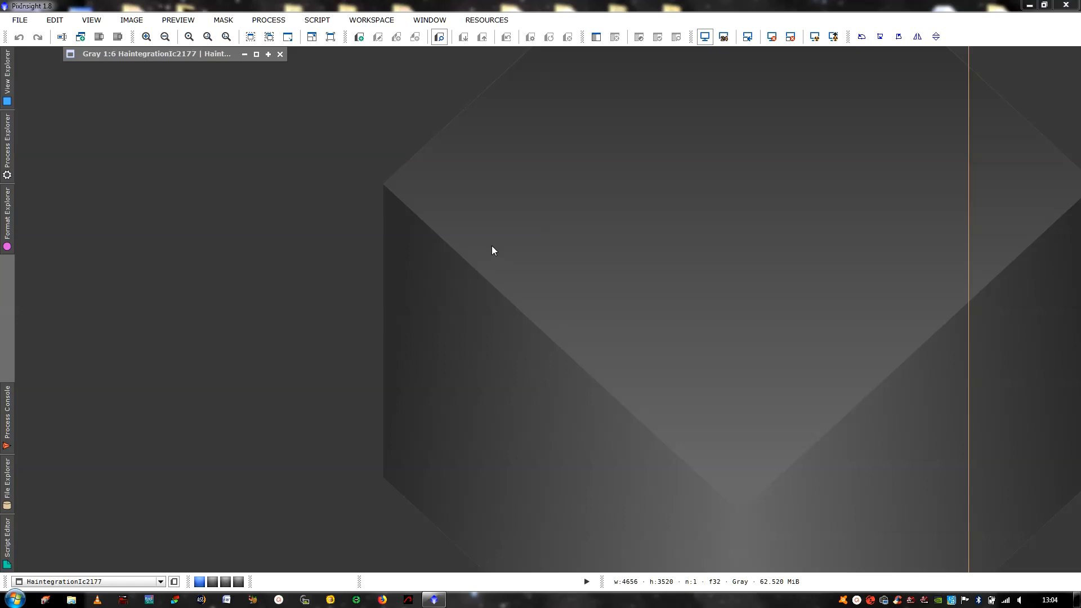
- Load the process icon set "Traitement pour Starless" into the workspace
right_click(492, 250)
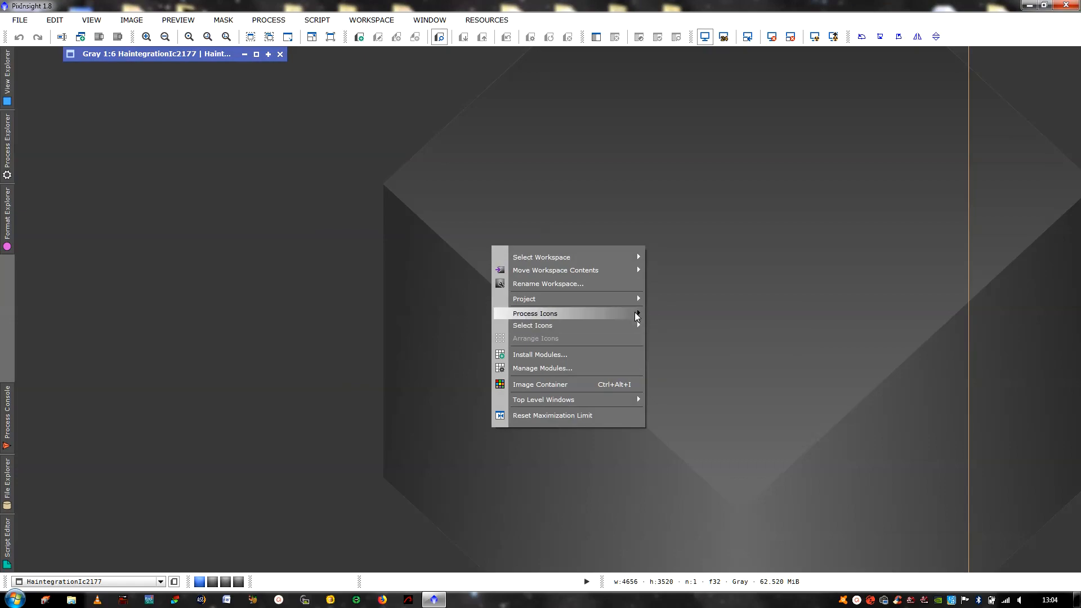
mouse_move(637, 314)
click(670, 314)
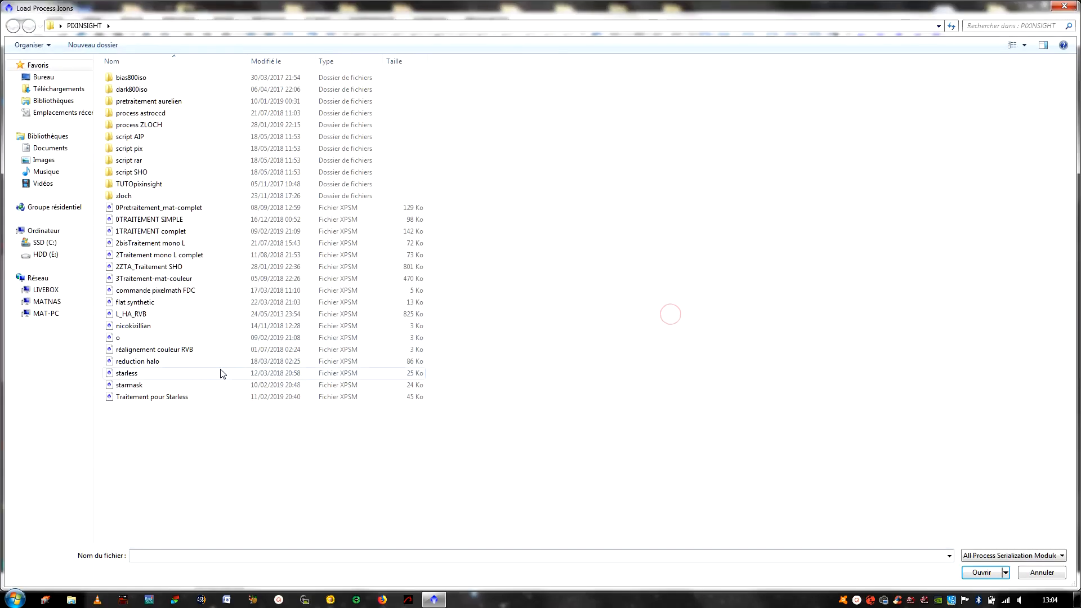
double_click(186, 396)
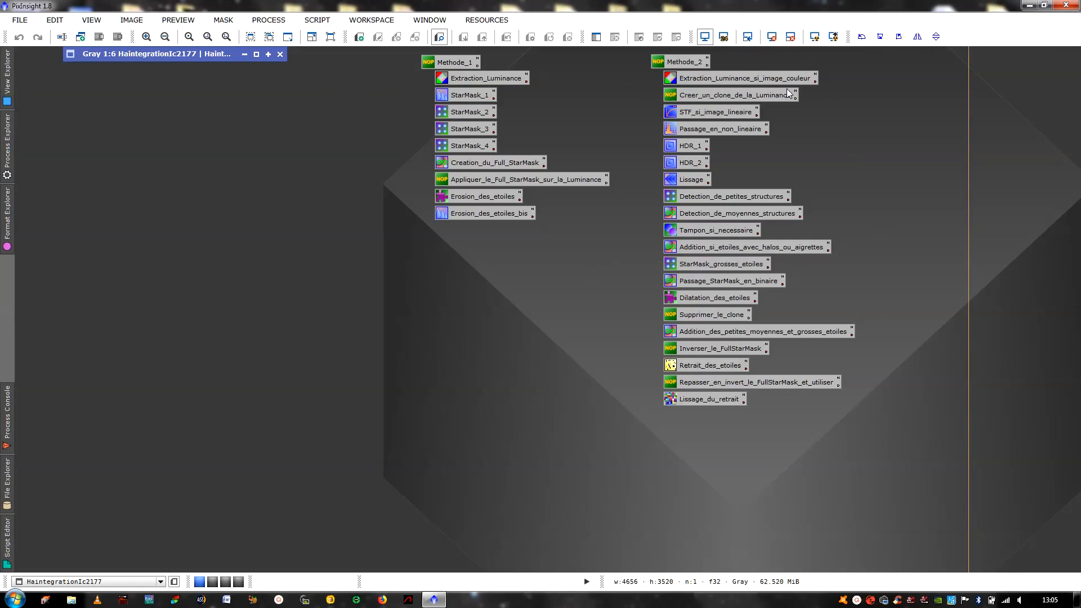
- Restore the HaintegrationIc2177 image window and apply an automatic screen stretch to it
click(256, 54)
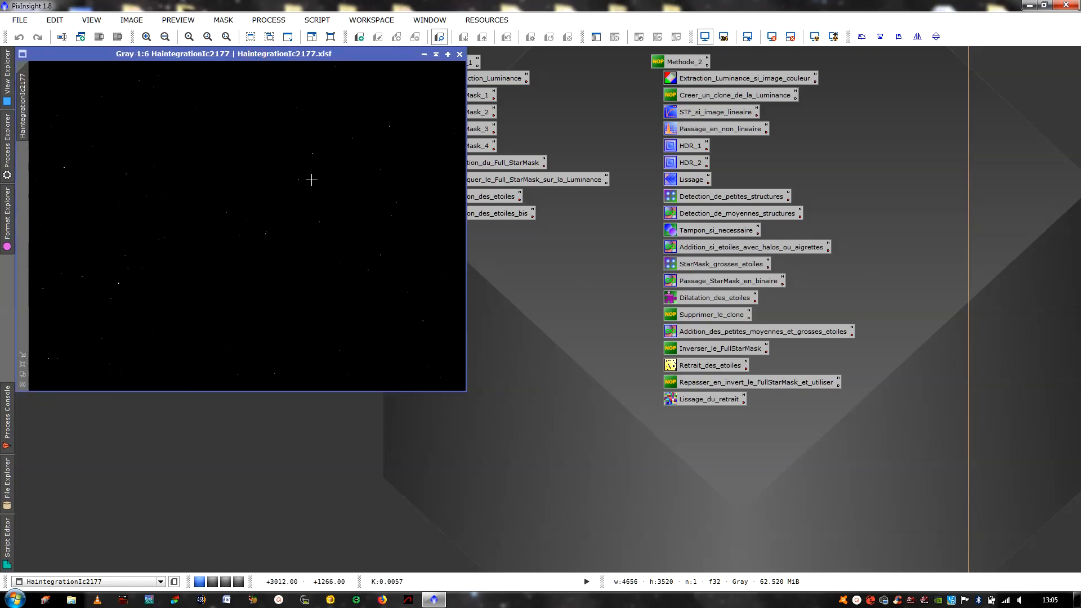
click(155, 38)
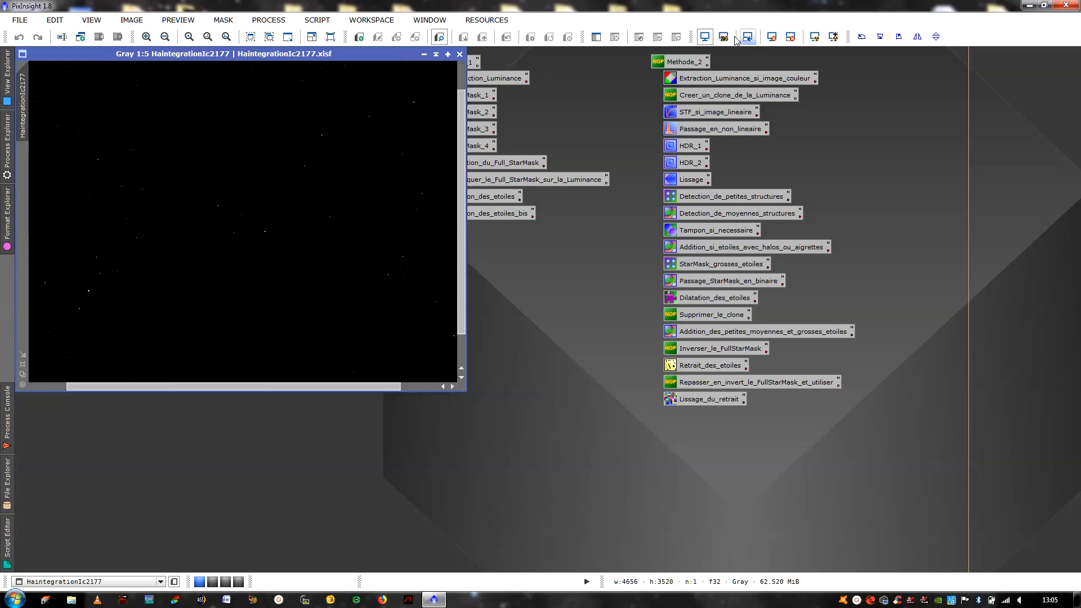
click(815, 38)
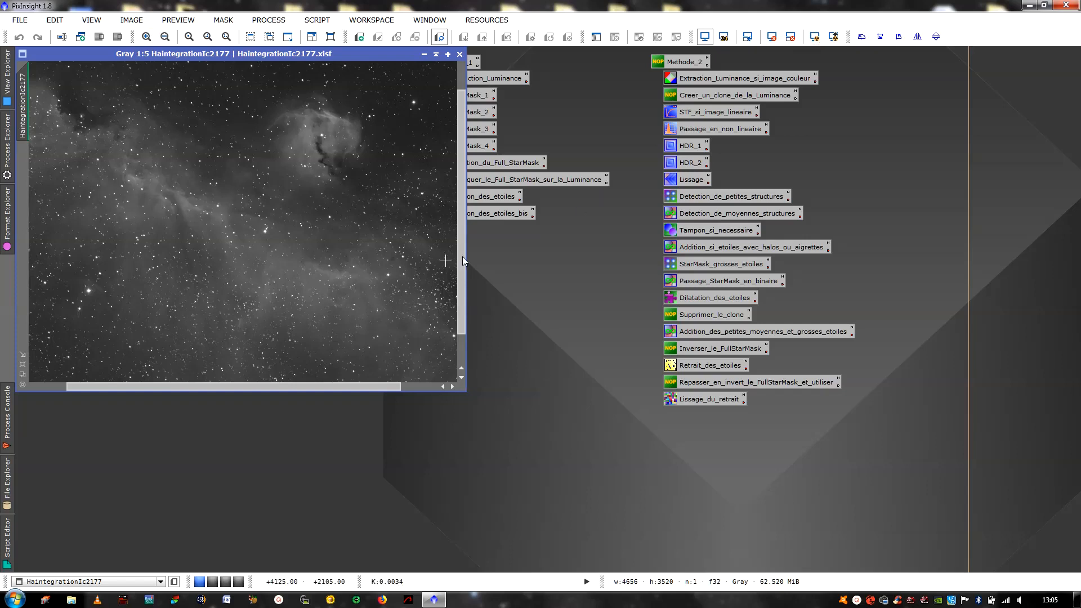
click(773, 37)
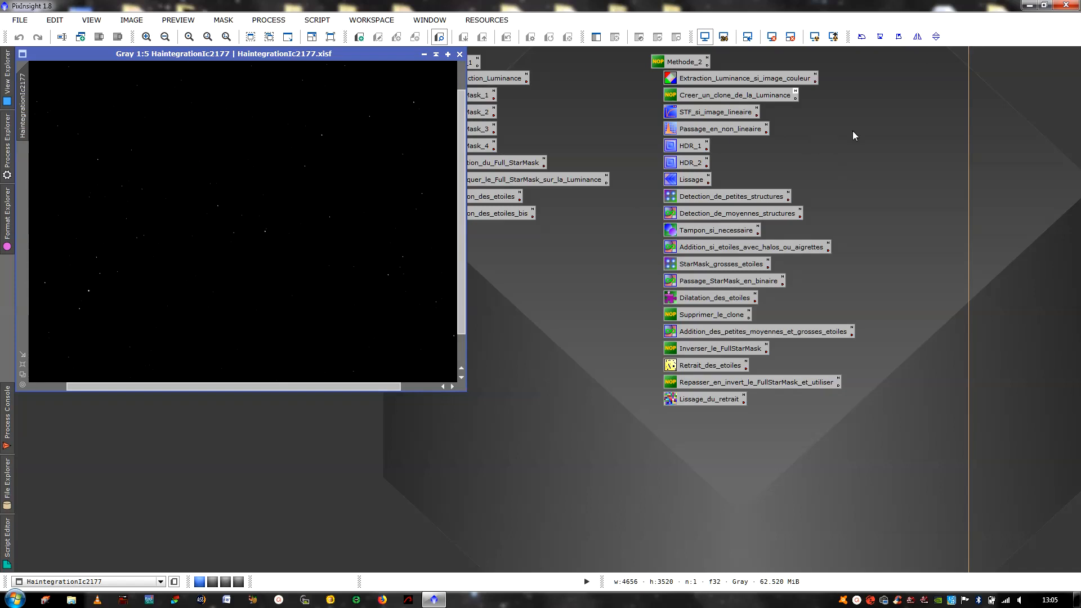
click(815, 37)
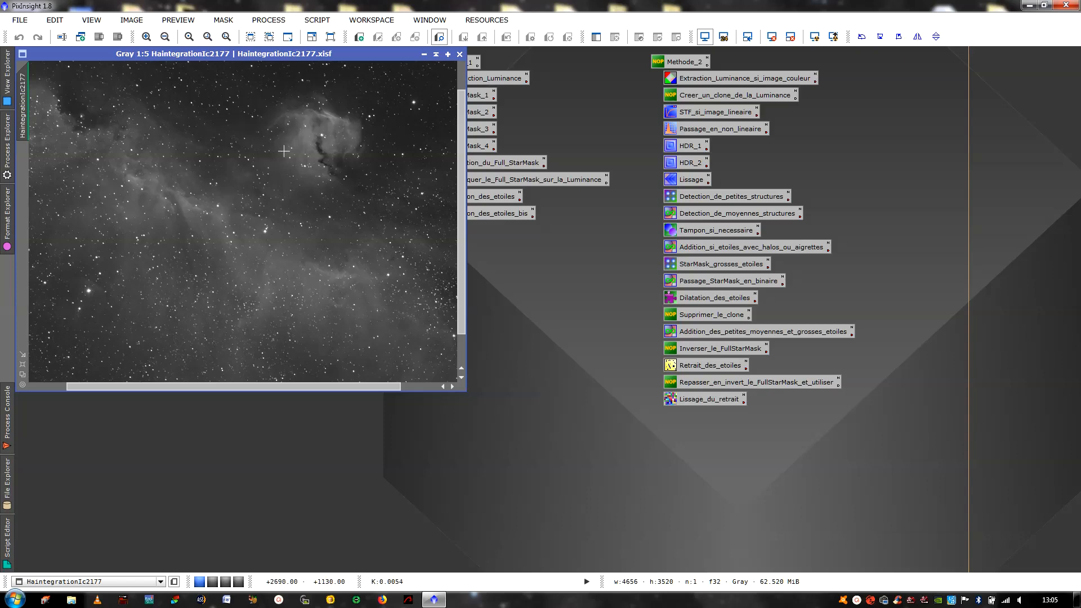
- Make the screen stretch permanent by transferring it from STF_si_image_lineaire to Passage_en_non_lineaire, applying the histogram transformation and clearing the screen stretch
double_click(718, 114)
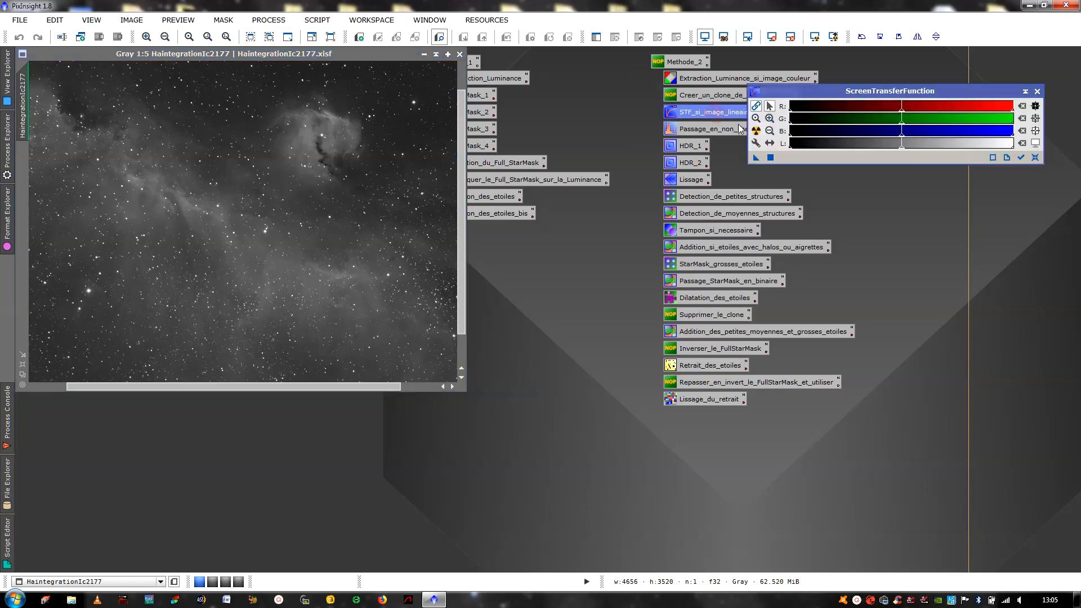
double_click(728, 127)
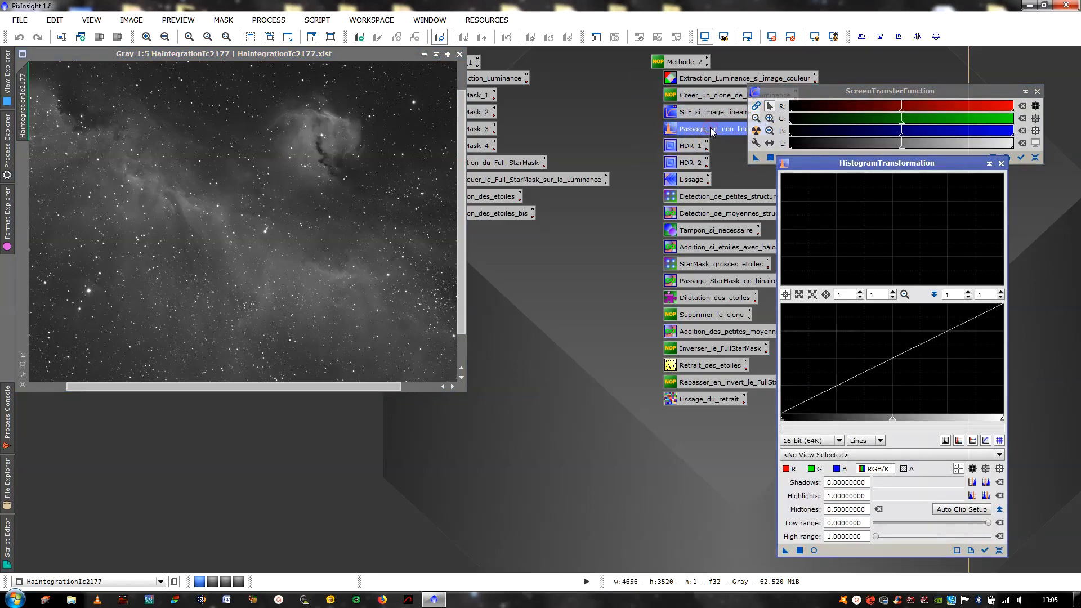
click(757, 132)
drag(756, 157, 867, 551)
click(800, 550)
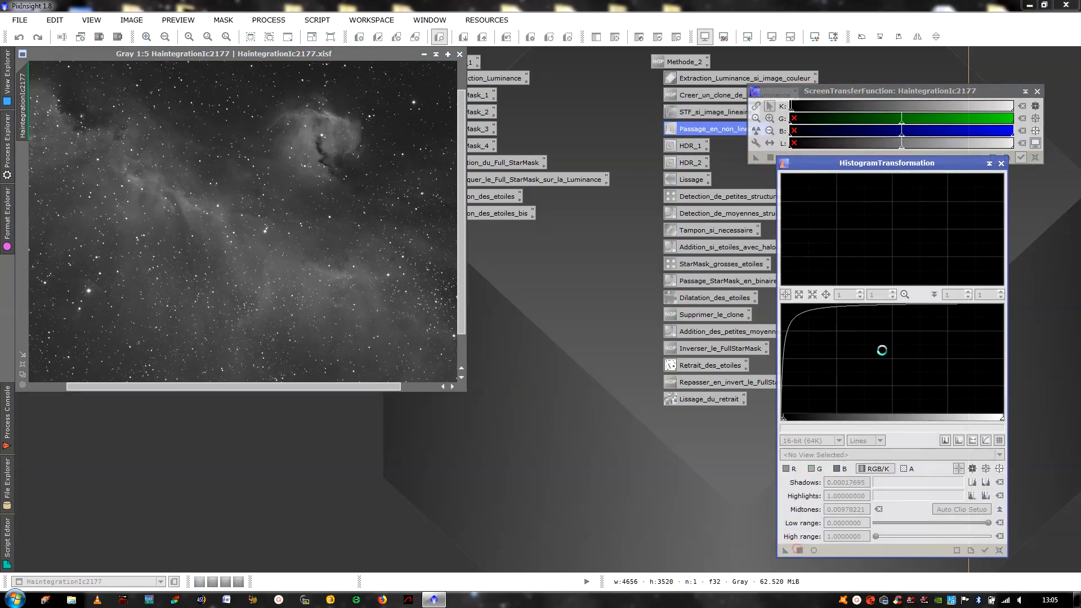
click(1001, 163)
click(1034, 157)
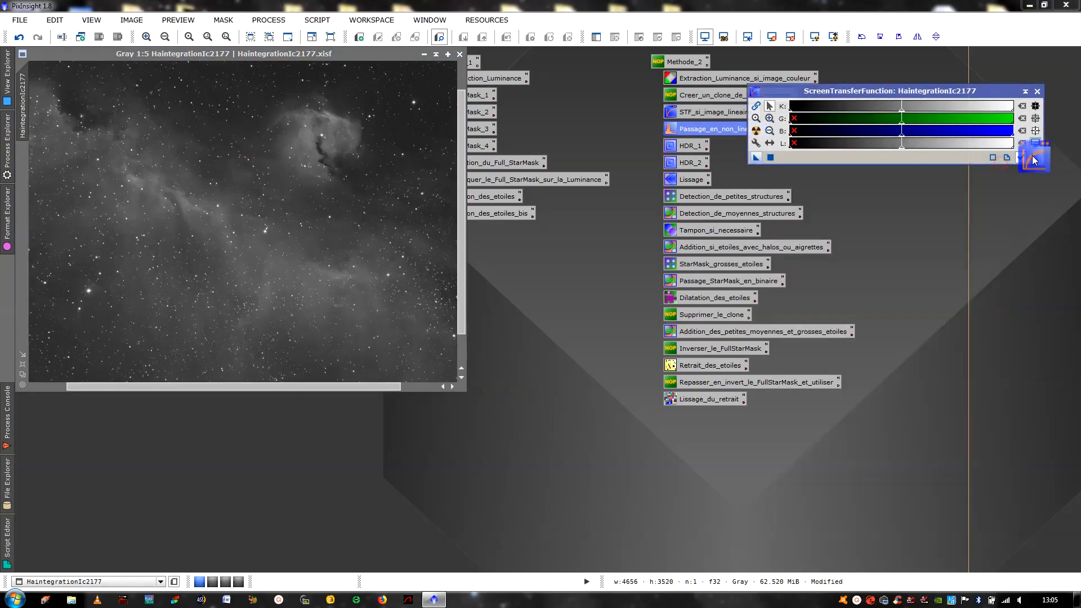
click(1037, 91)
- Run HDRMultiscaleTransform on the nebula image with the HDR_1 preset (5 layers) and the HDR_2 preset (3 layers)
double_click(692, 146)
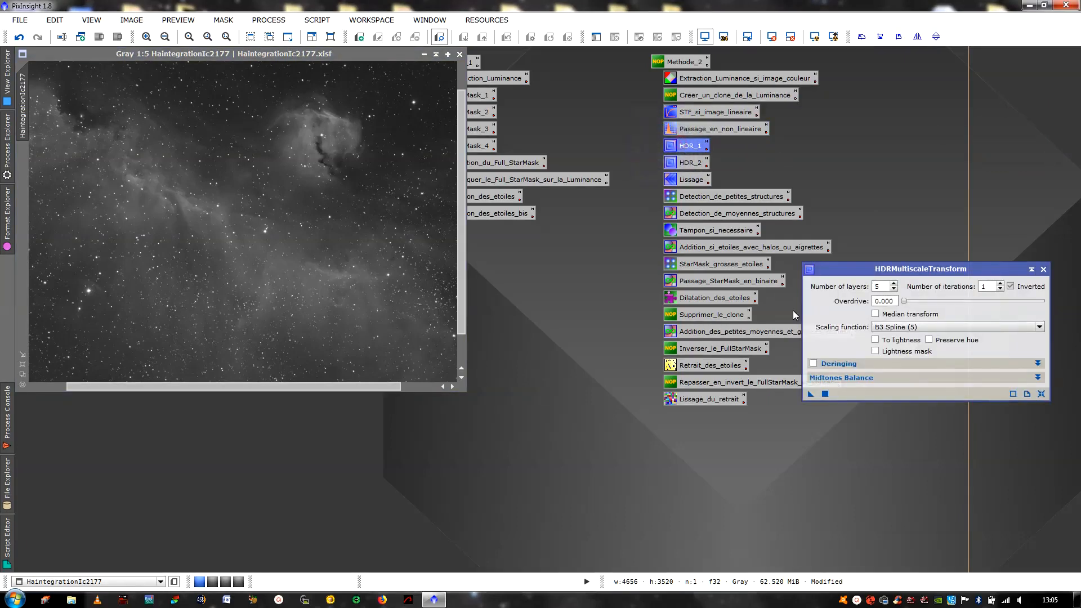
drag(811, 393, 372, 264)
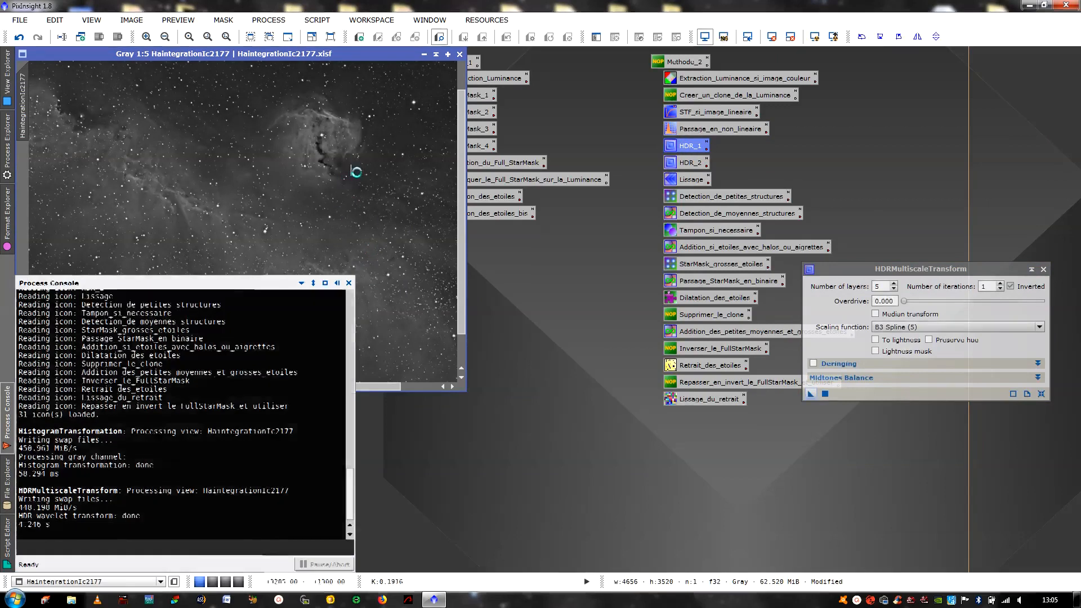
double_click(687, 163)
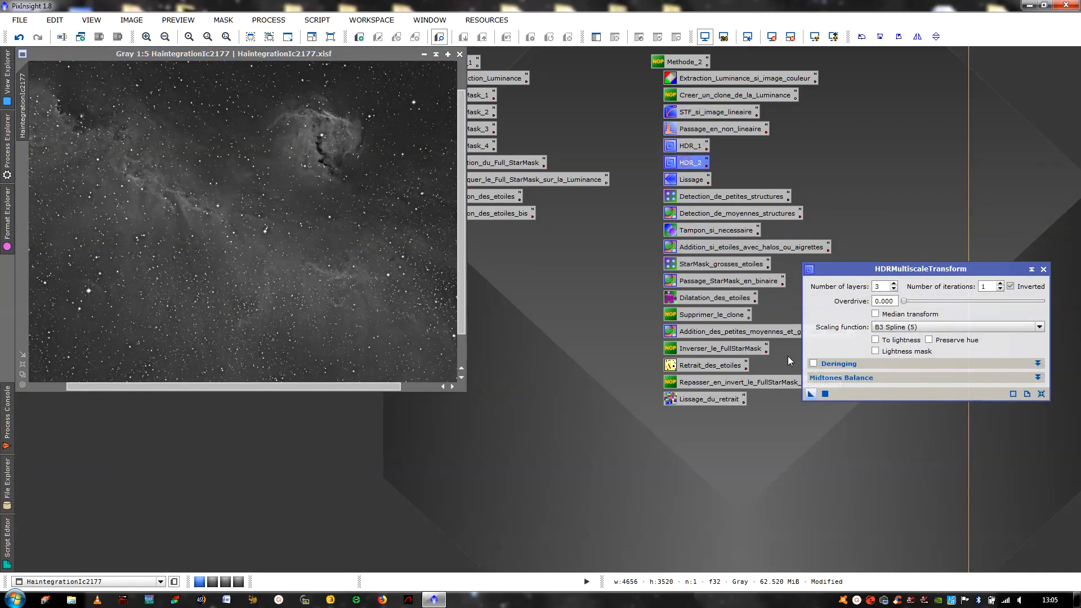
drag(806, 397, 270, 221)
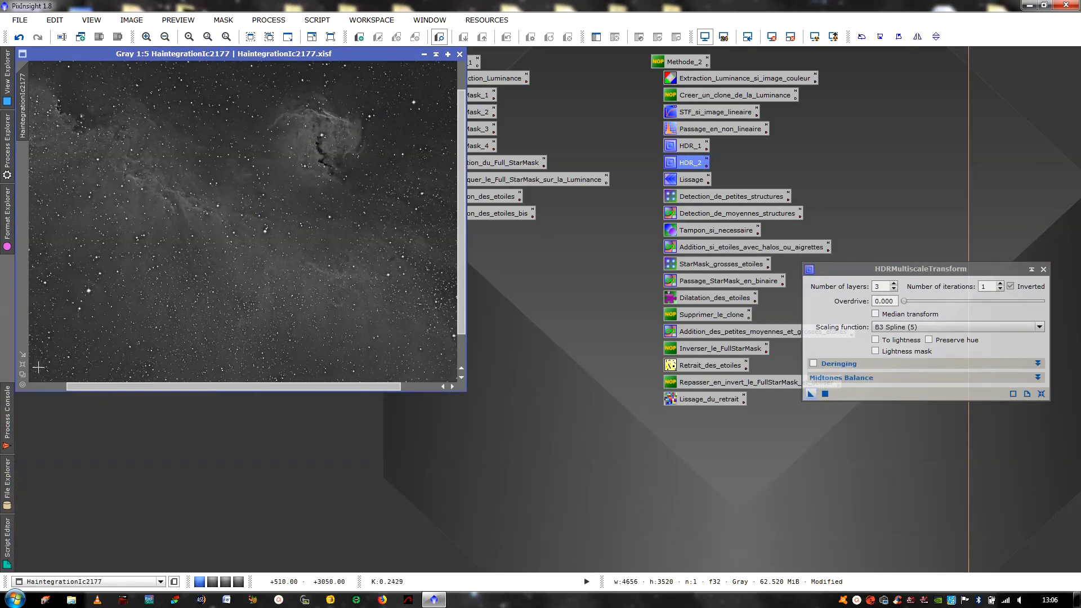
click(22, 365)
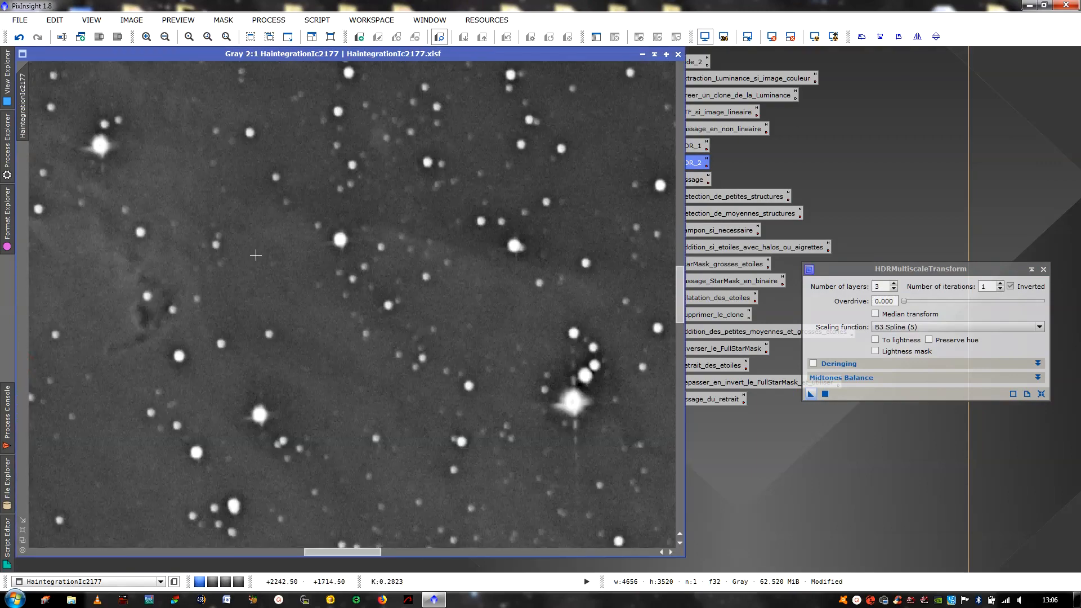
scroll(255, 256, up, 4)
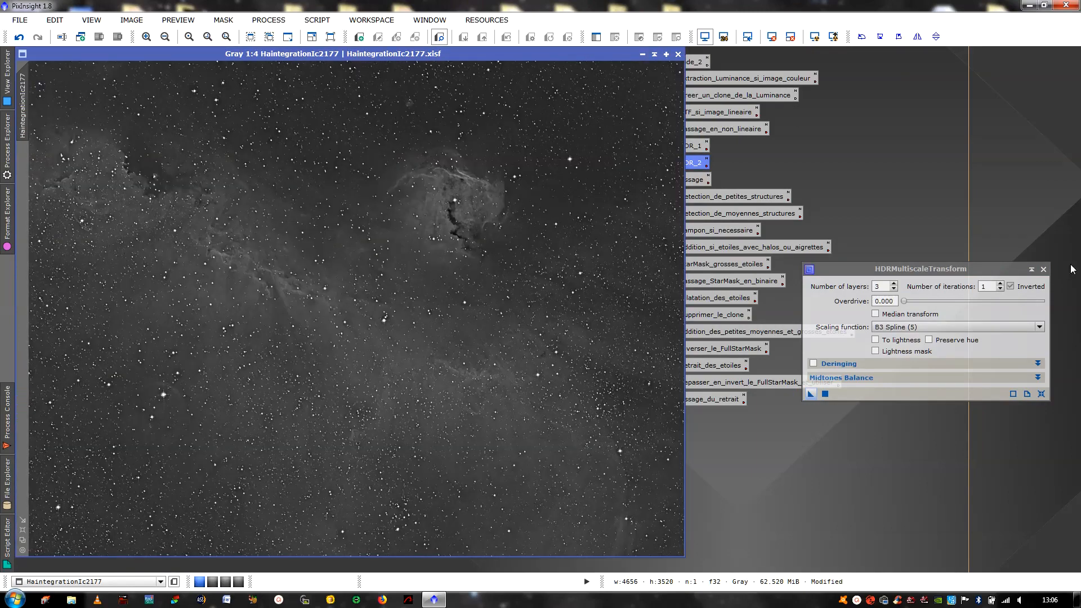
click(1043, 269)
- Smooth the nebula image with the Lissage MultiscaleLinearTransform preset, using k-Sigma noise thresholding, and check the stars up close
scroll(451, 218, down, 2)
scroll(451, 218, up, 3)
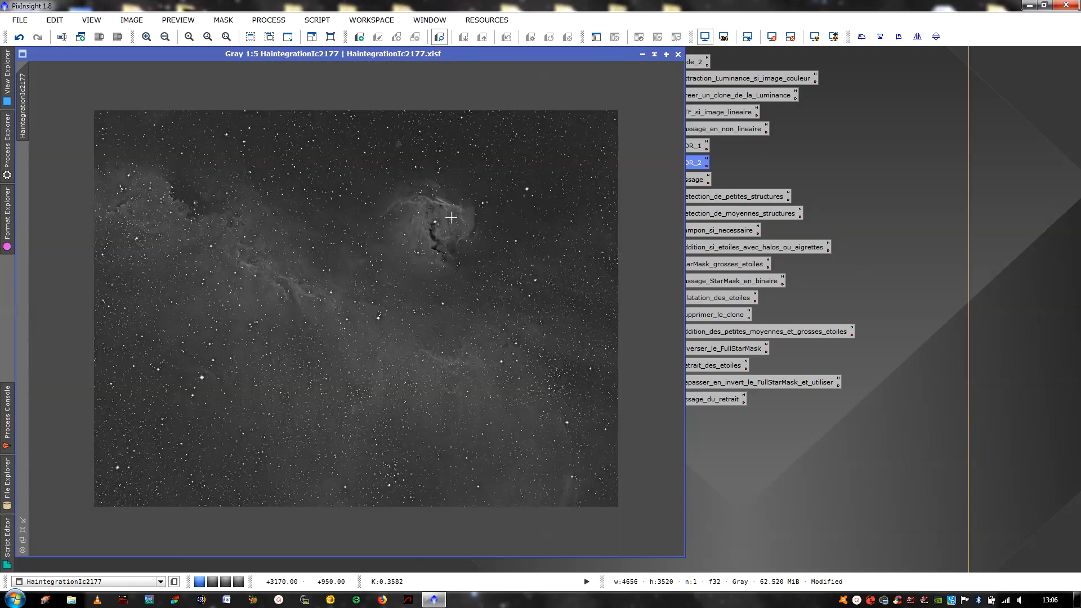
click(23, 542)
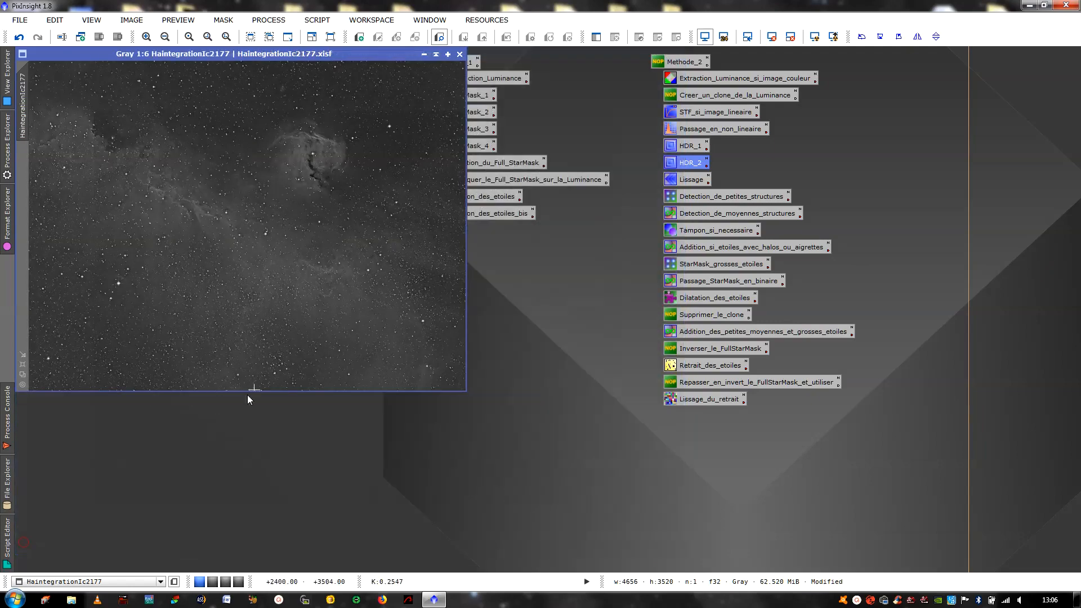
double_click(685, 180)
drag(785, 428, 271, 256)
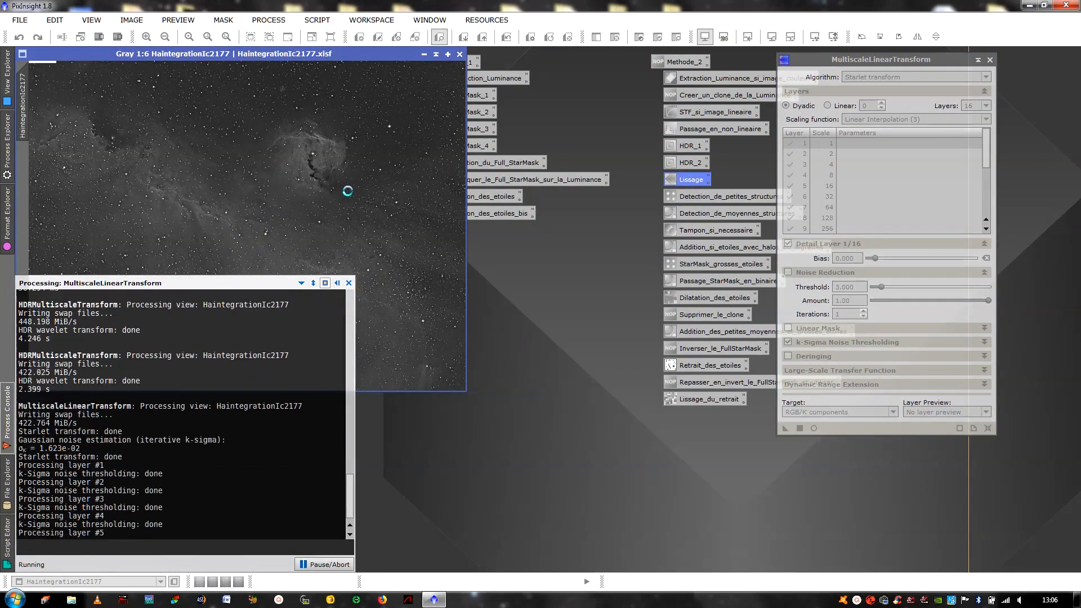
scroll(348, 191, up, 6)
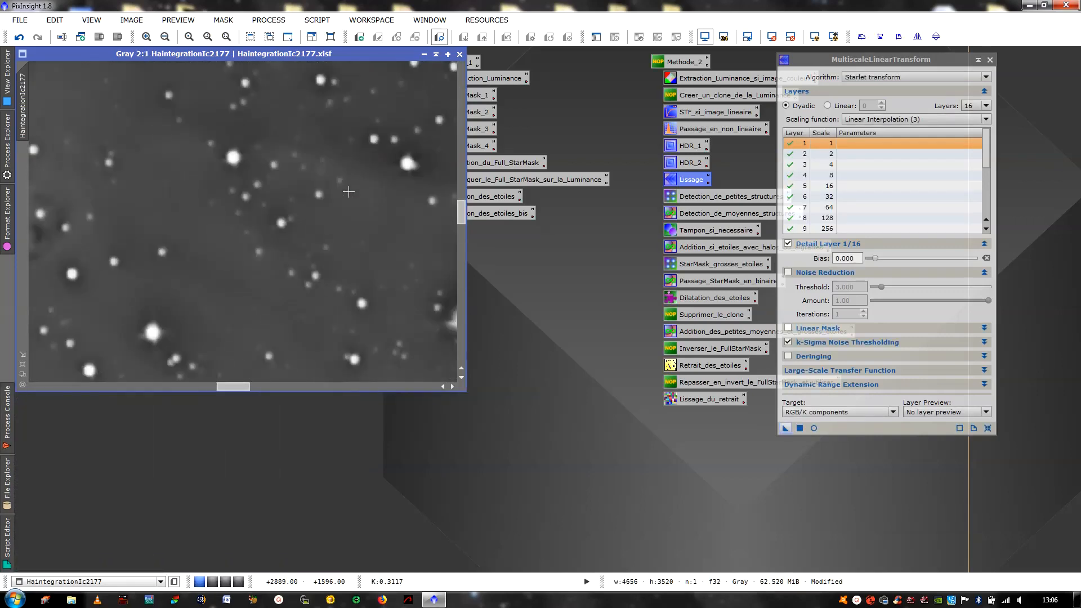
scroll(341, 194, up, 1)
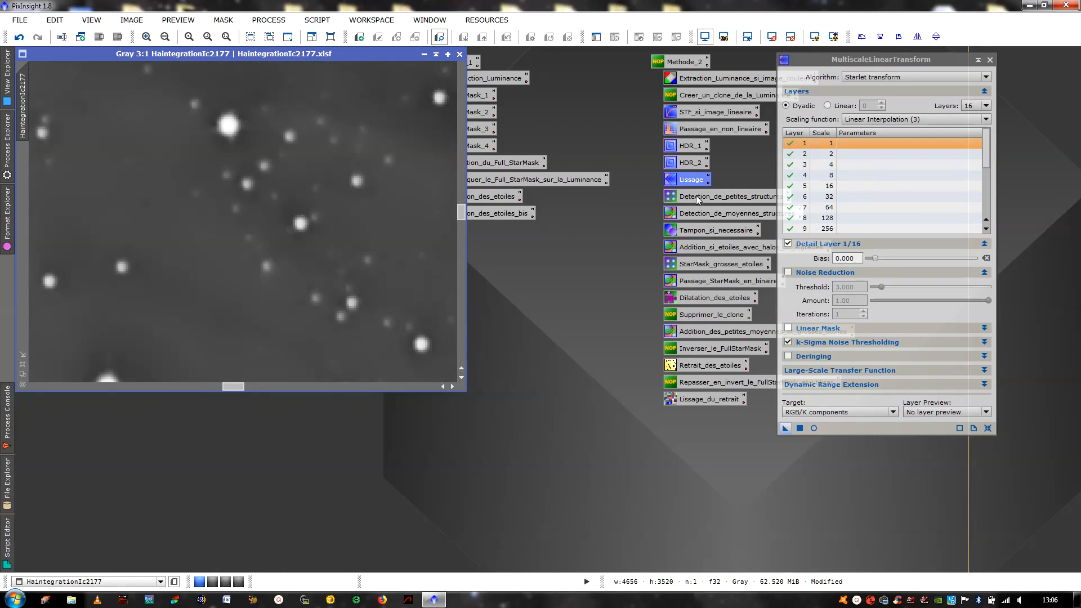
click(989, 60)
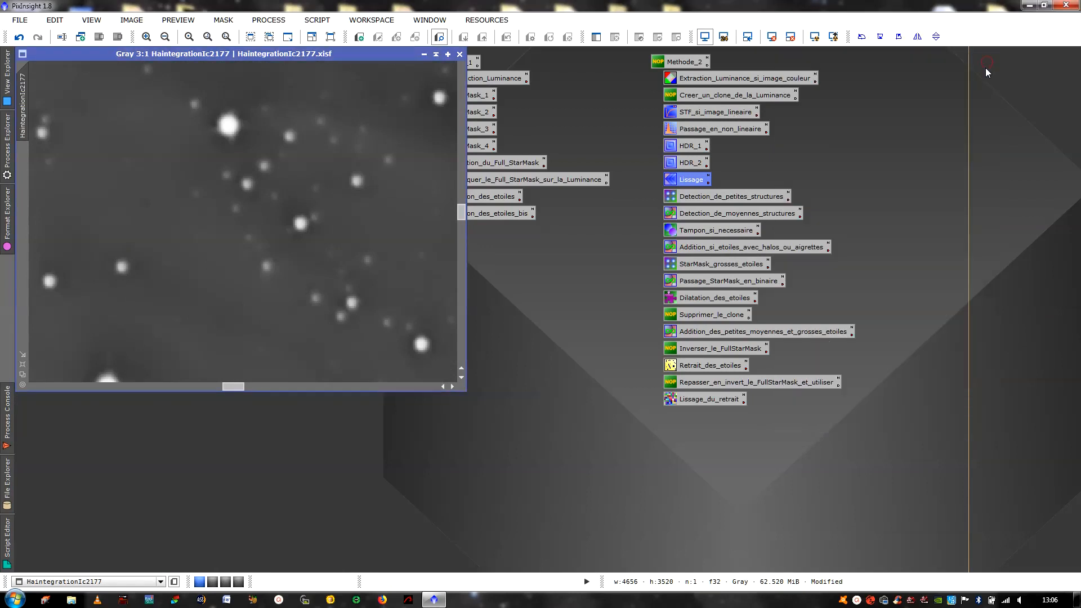
- Generate a small-structure map of the nebula image with the Detection_de_petites_structures StarMask preset at scale 5 and set it aside minimized
double_click(722, 197)
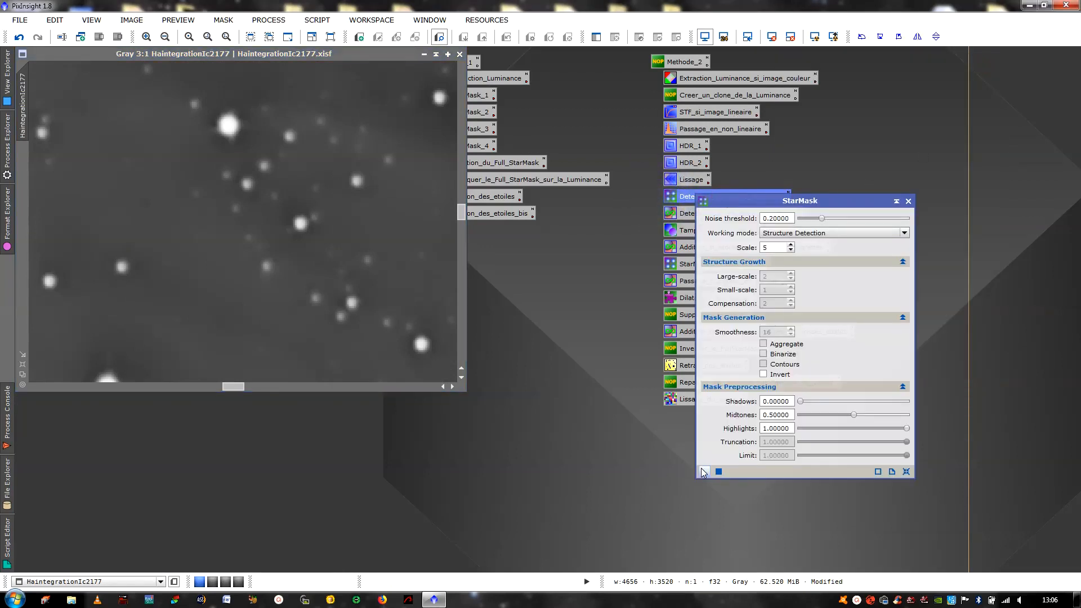
drag(703, 472, 373, 297)
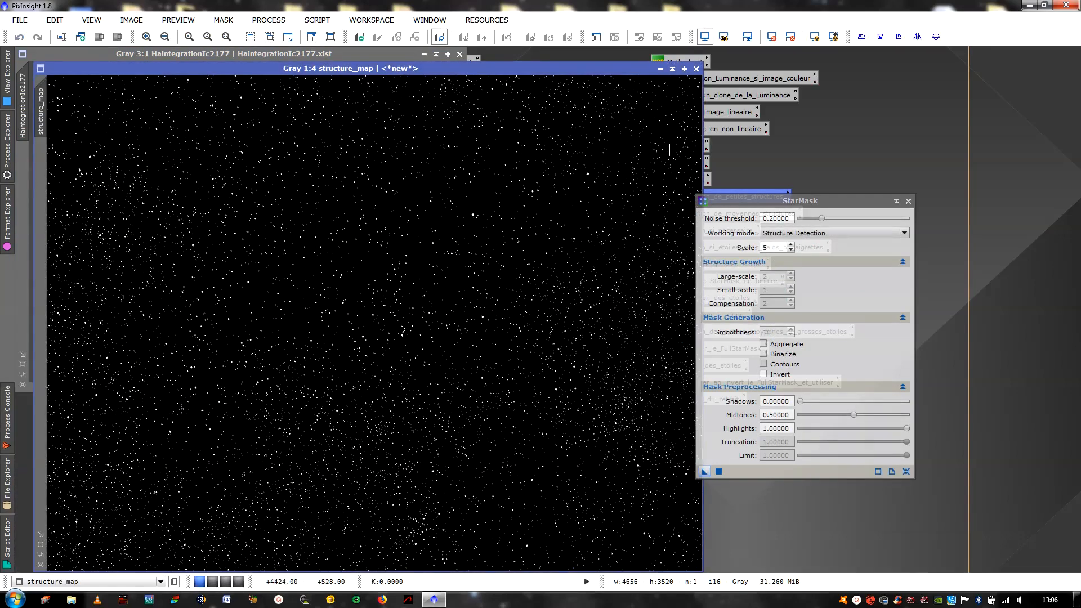
click(661, 68)
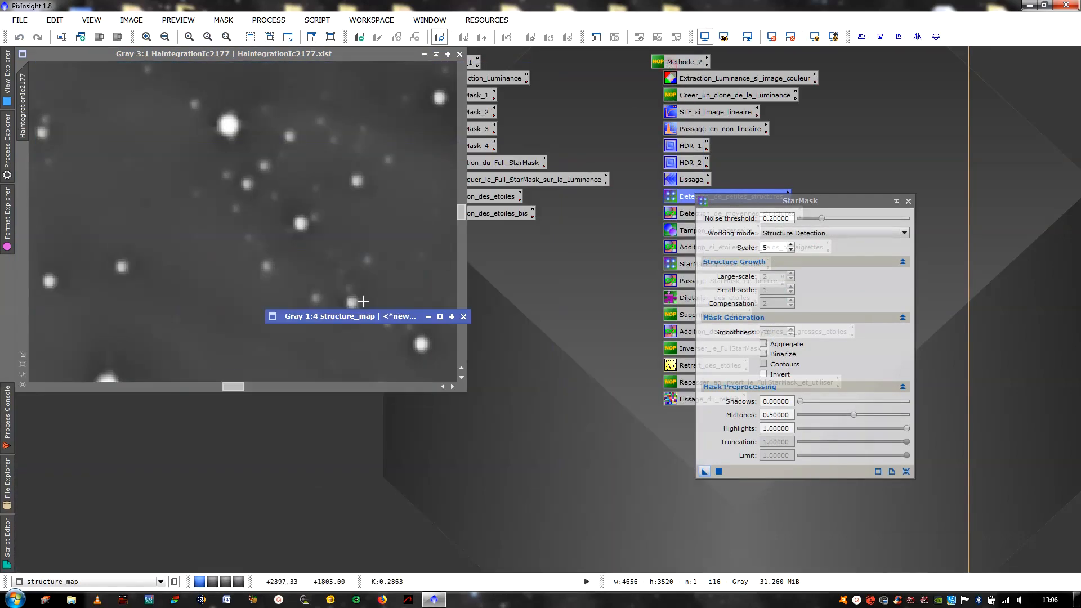
drag(366, 317, 925, 63)
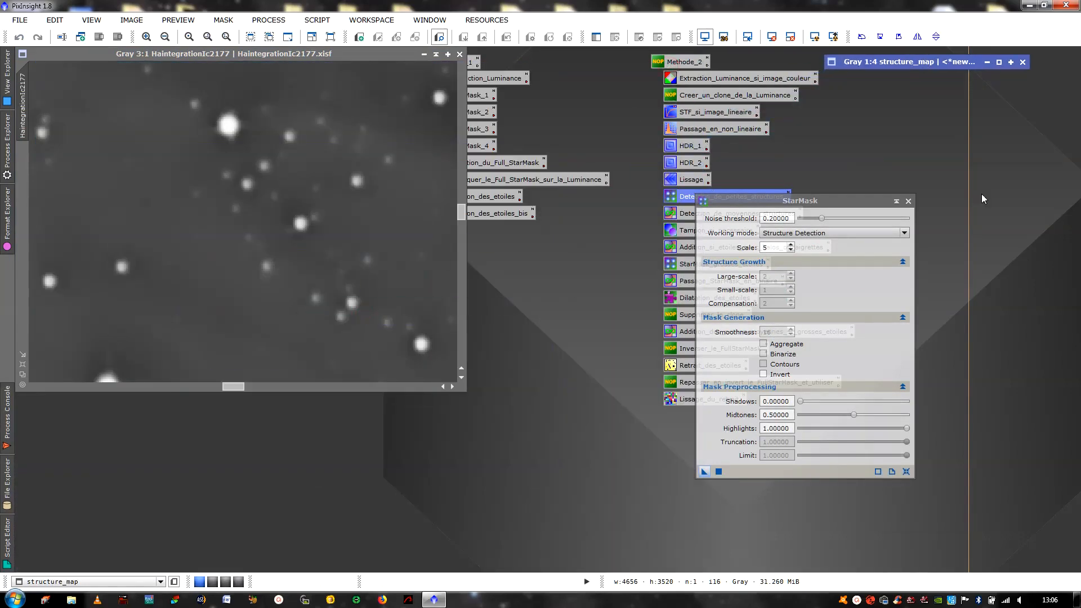
click(908, 201)
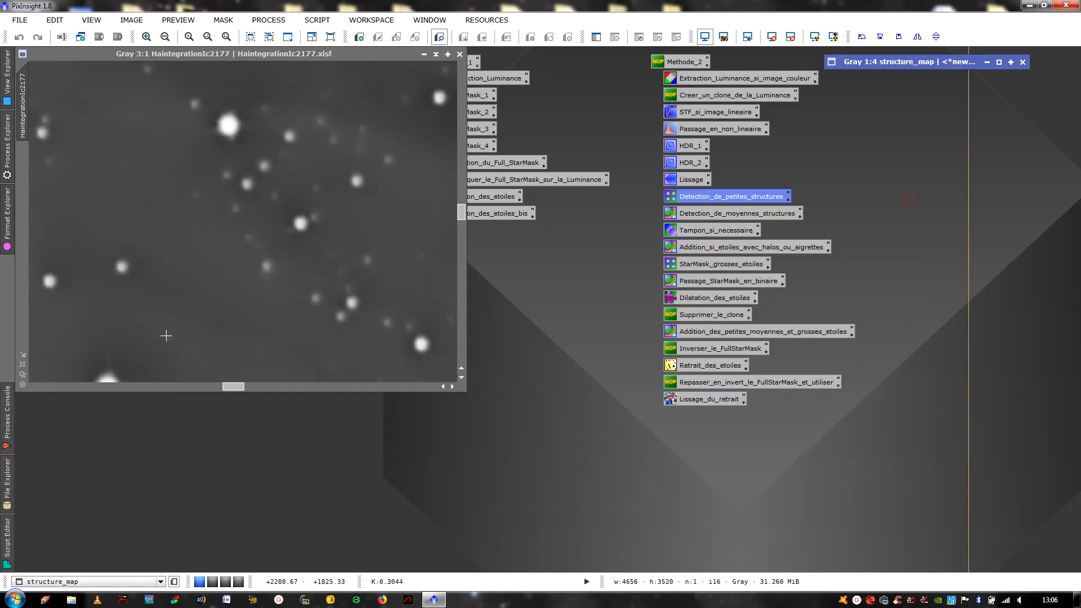
- Create a medium-structure mask from the nebula image with the Detection_de_moyennes_structures PixelMath preset, iif($T>=a,1,0) with a=0.6
click(22, 375)
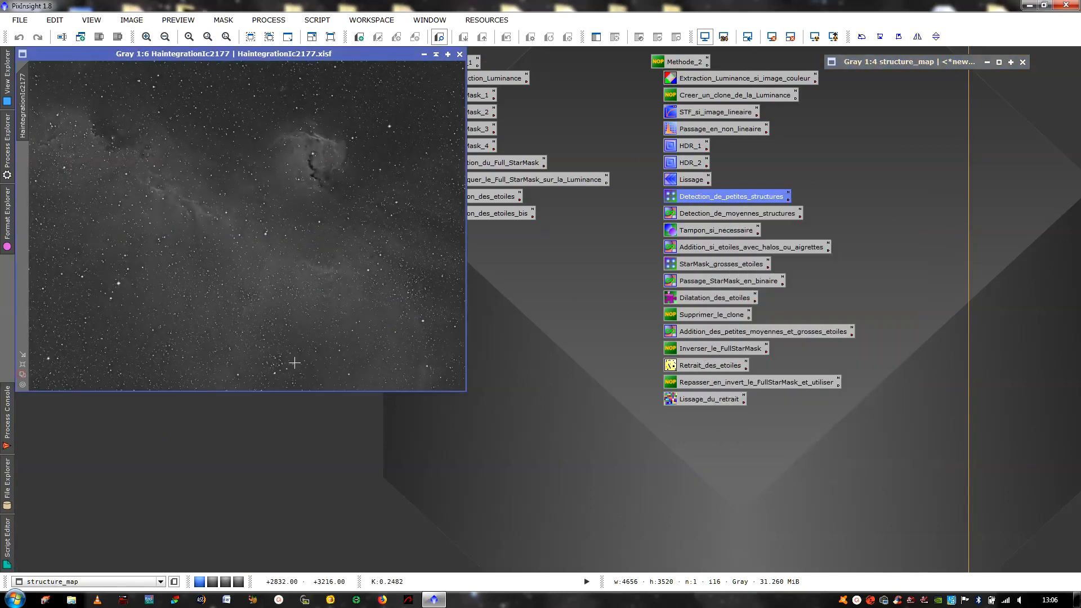
double_click(727, 217)
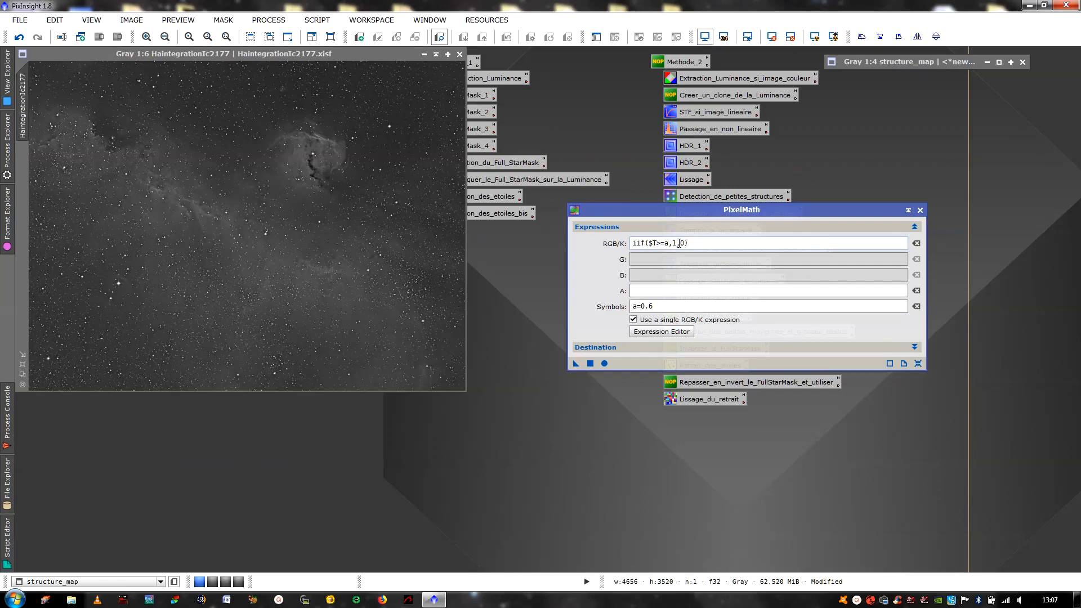
scroll(386, 211, up, 3)
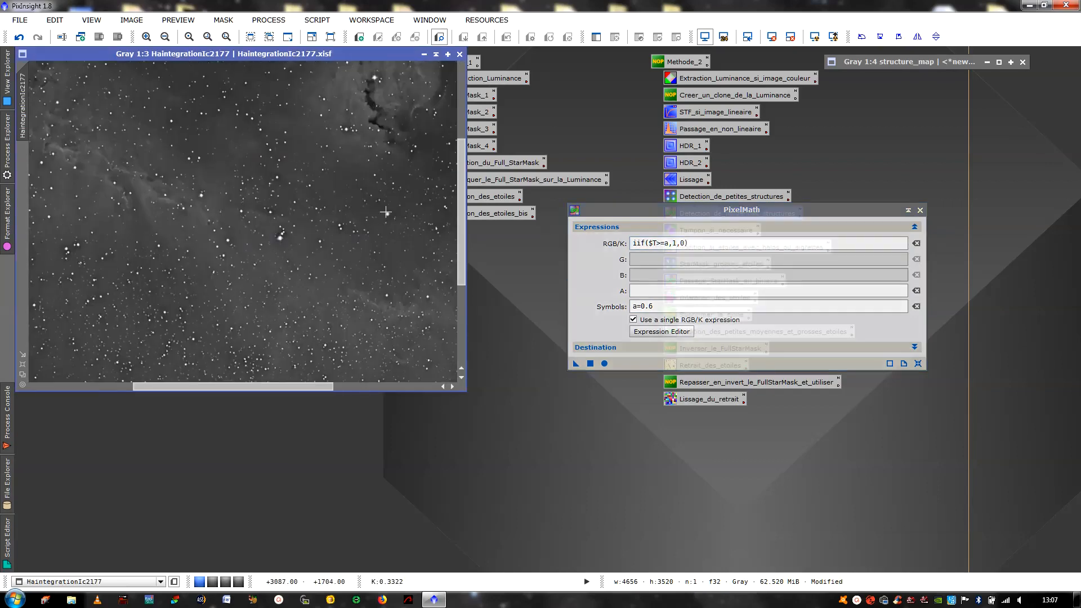
click(23, 364)
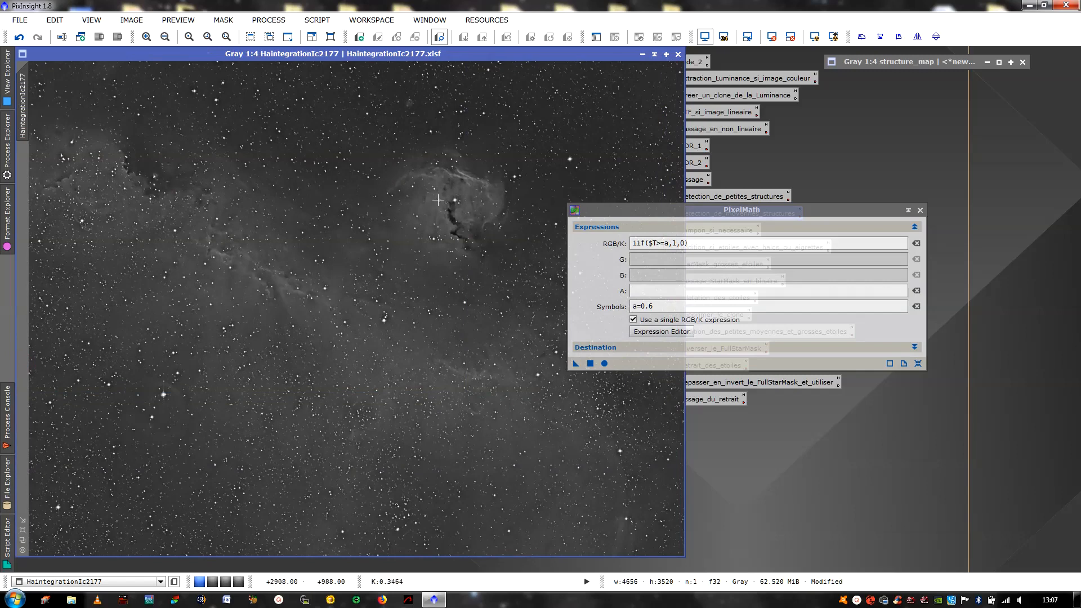
scroll(641, 178, up, 2)
drag(680, 188, 680, 140)
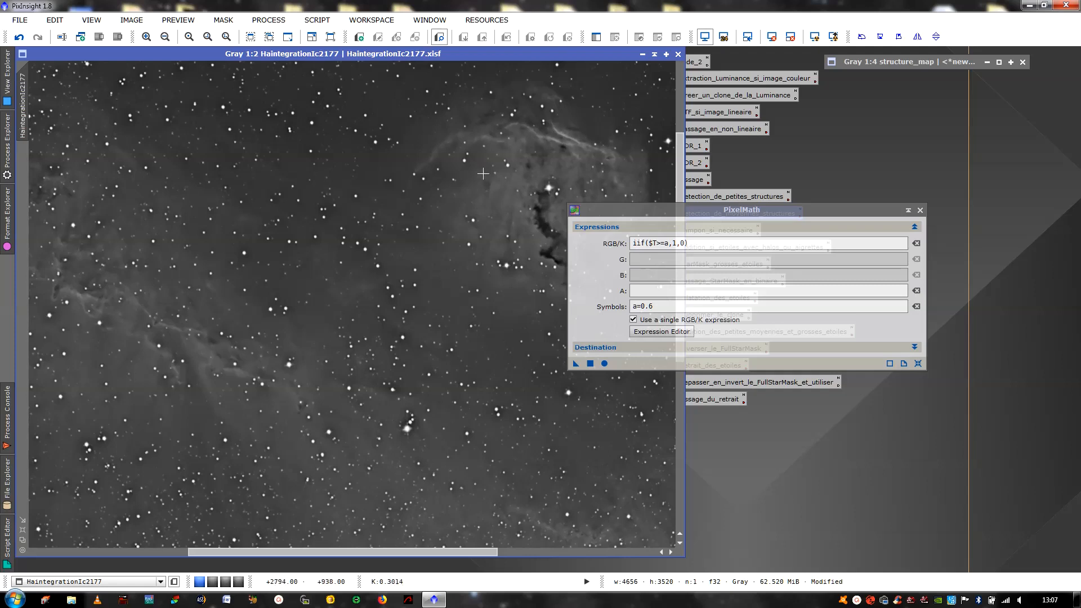
click(590, 363)
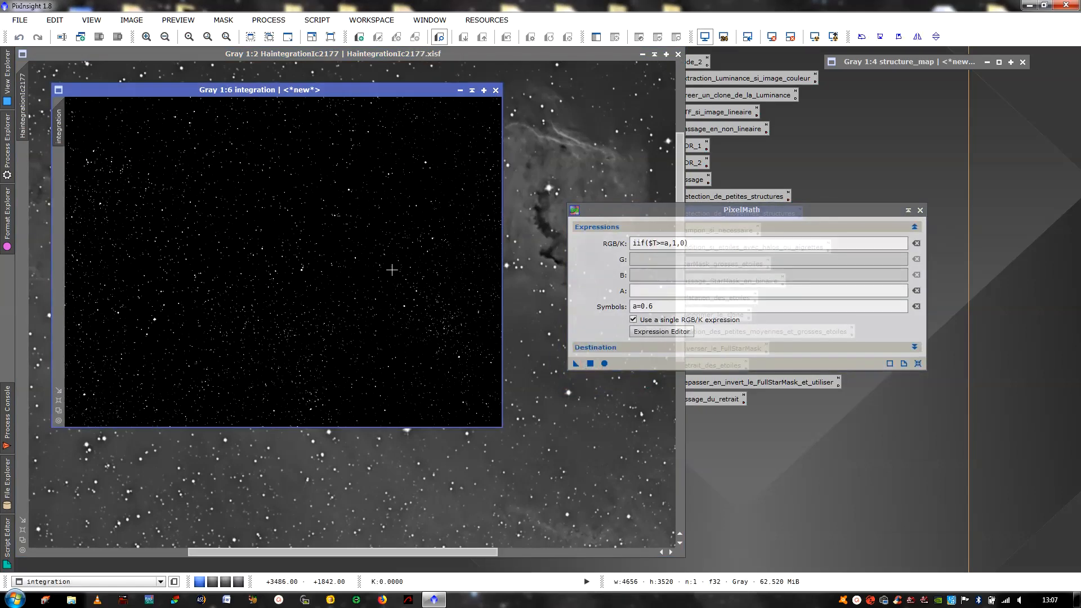
- Apply the medium-structure mask to the nebula image and toggle the mask overlay to check its star coverage
drag(58, 128, 21, 190)
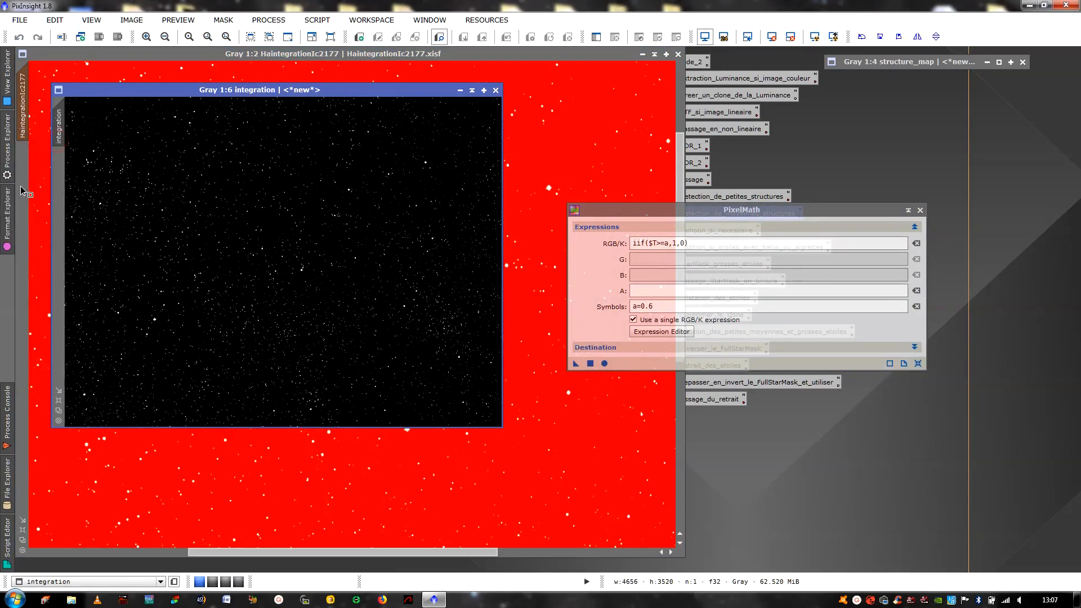
click(471, 90)
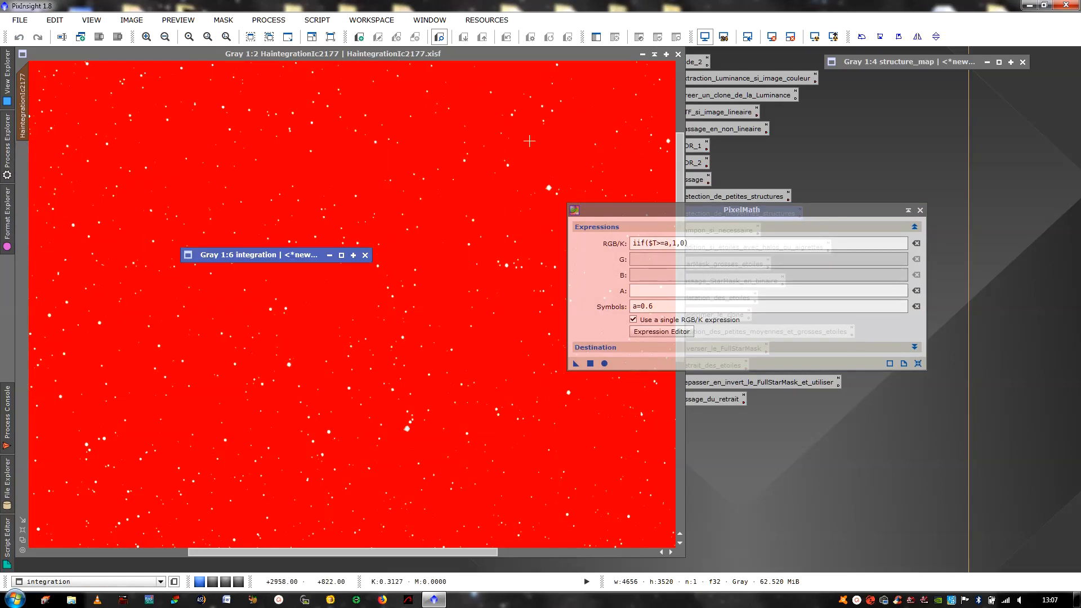
click(520, 174)
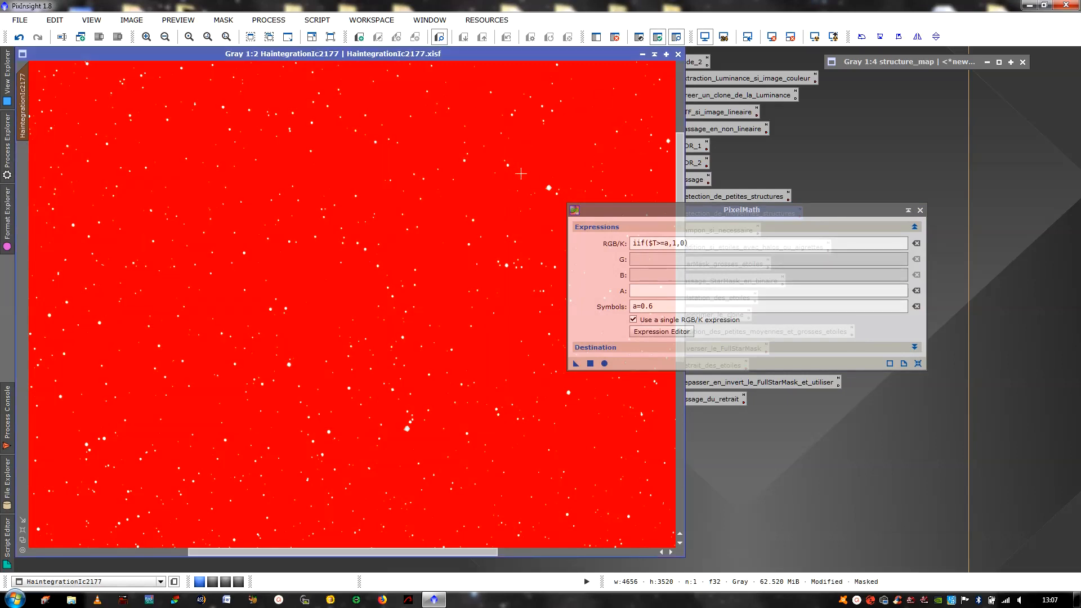
key(ctrl+k)
key(ctrl+k)
key(ctrl+k)
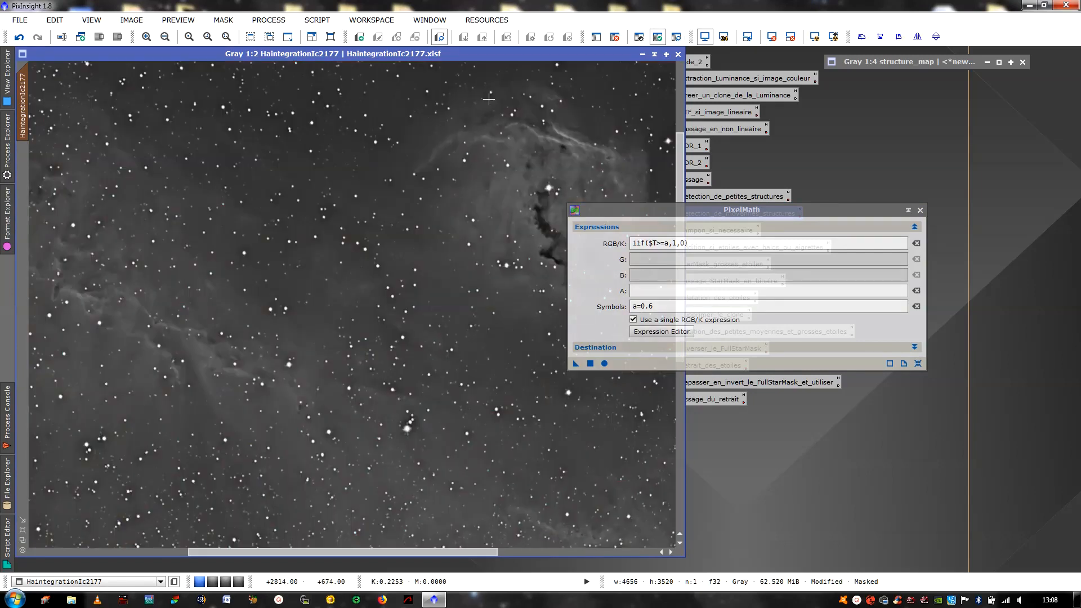
key(ctrl+k)
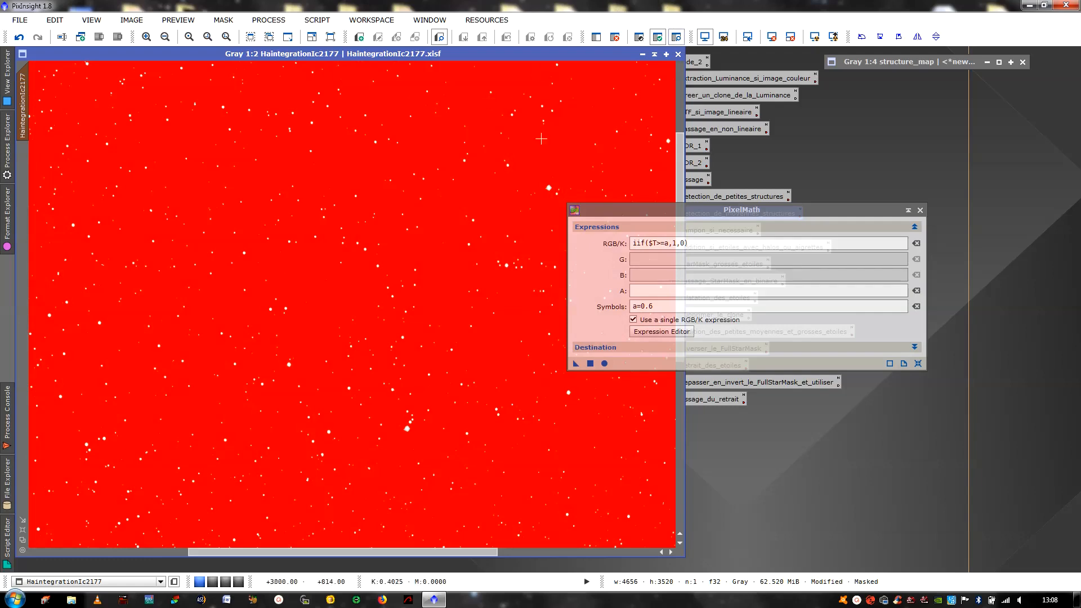
- Remove the mask from the nebula image and set both the image and the medium-structure mask aside minimized
right_click(460, 187)
mouse_move(591, 310)
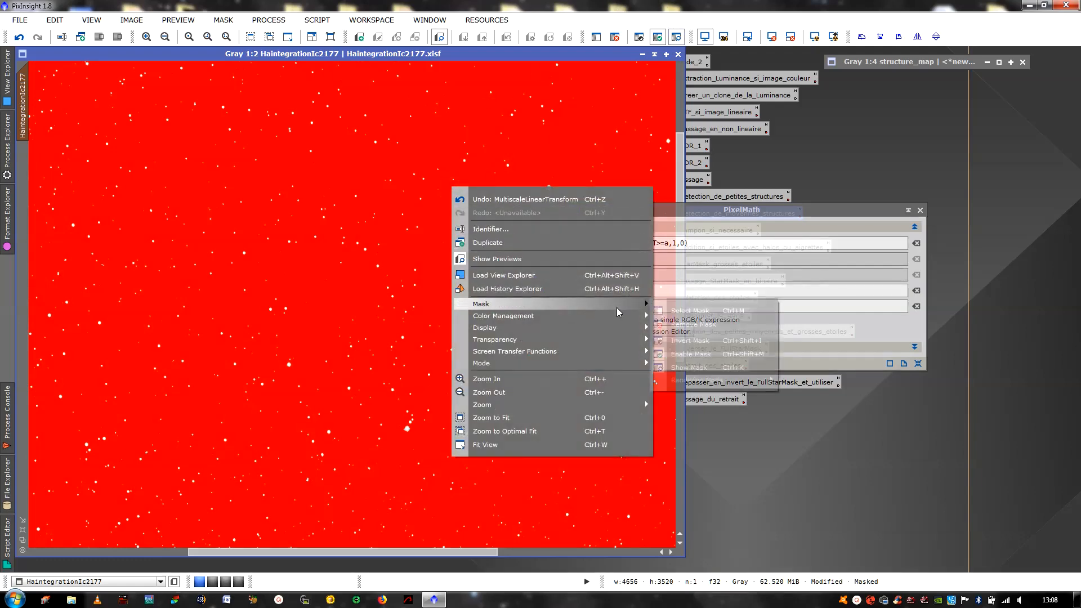
click(676, 316)
click(648, 310)
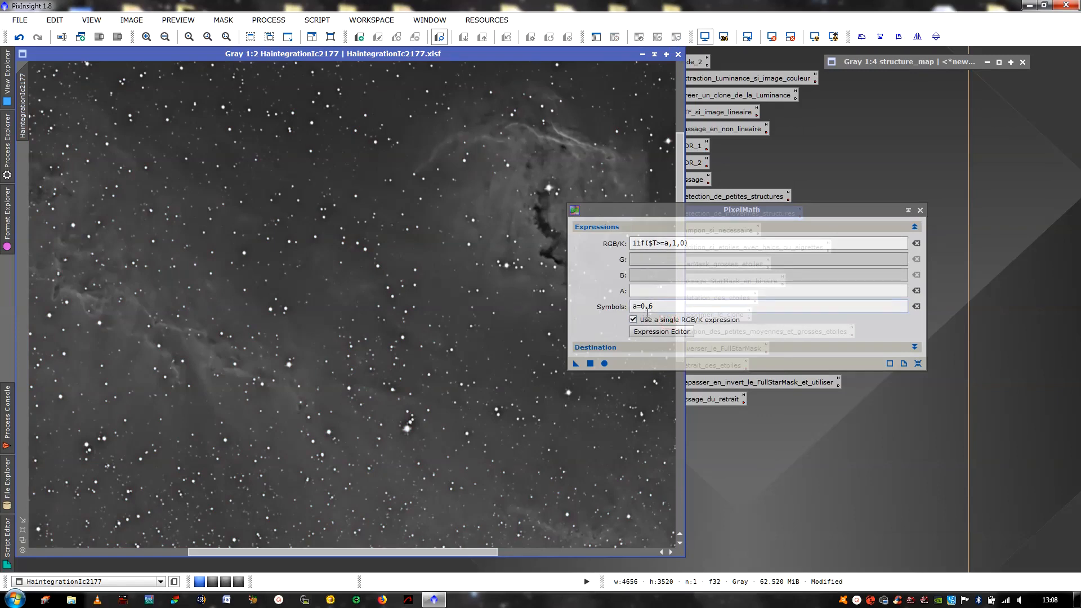
click(653, 55)
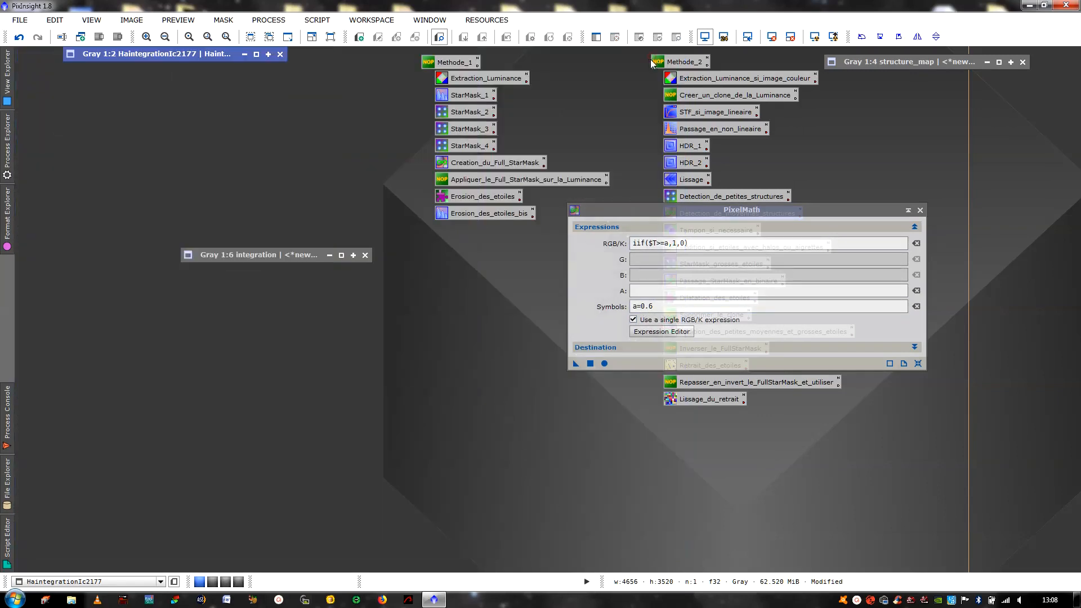
mouse_move(304, 260)
mouse_down()
mouse_move(514, 229)
mouse_move(975, 101)
mouse_move(952, 78)
mouse_up()
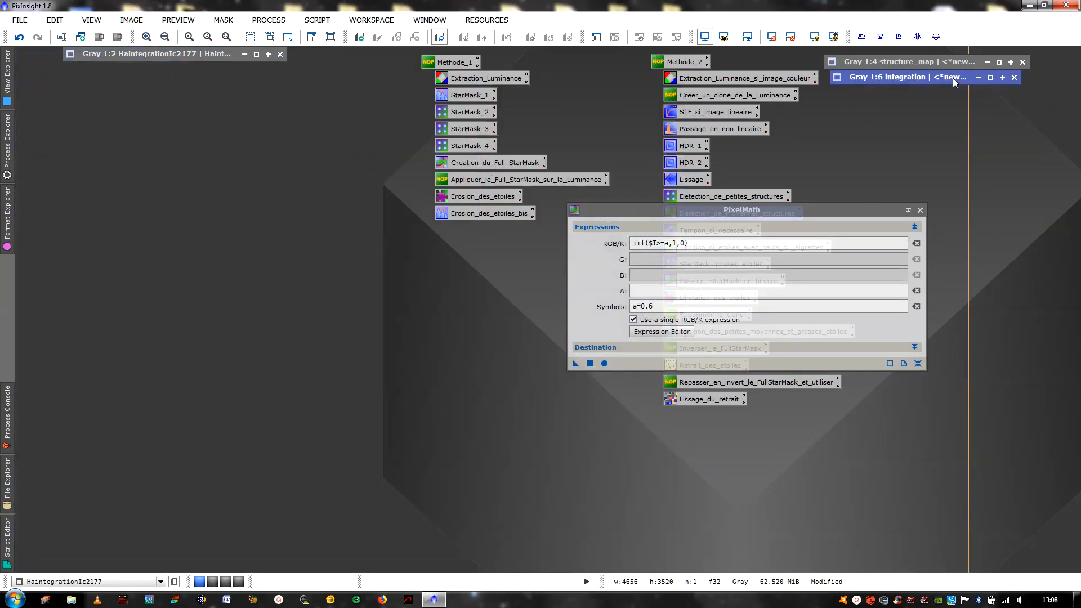
click(920, 210)
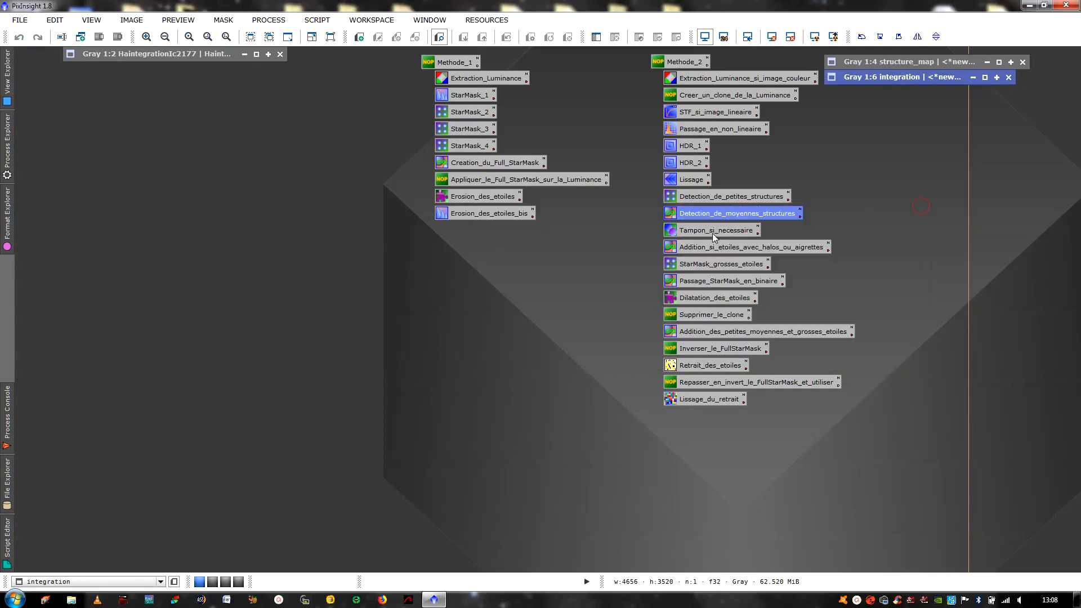
- Review the Tampon_si_necessaire CloneStamp preset with the medium-structure mask open, without retouching the mask
click(985, 77)
double_click(670, 228)
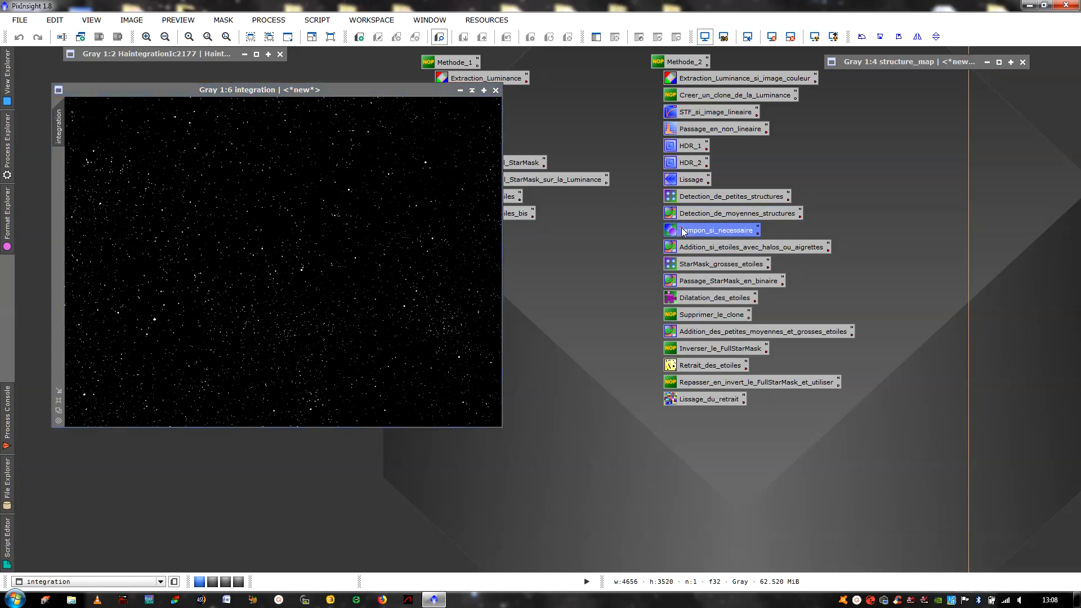
drag(861, 449, 930, 439)
click(1061, 436)
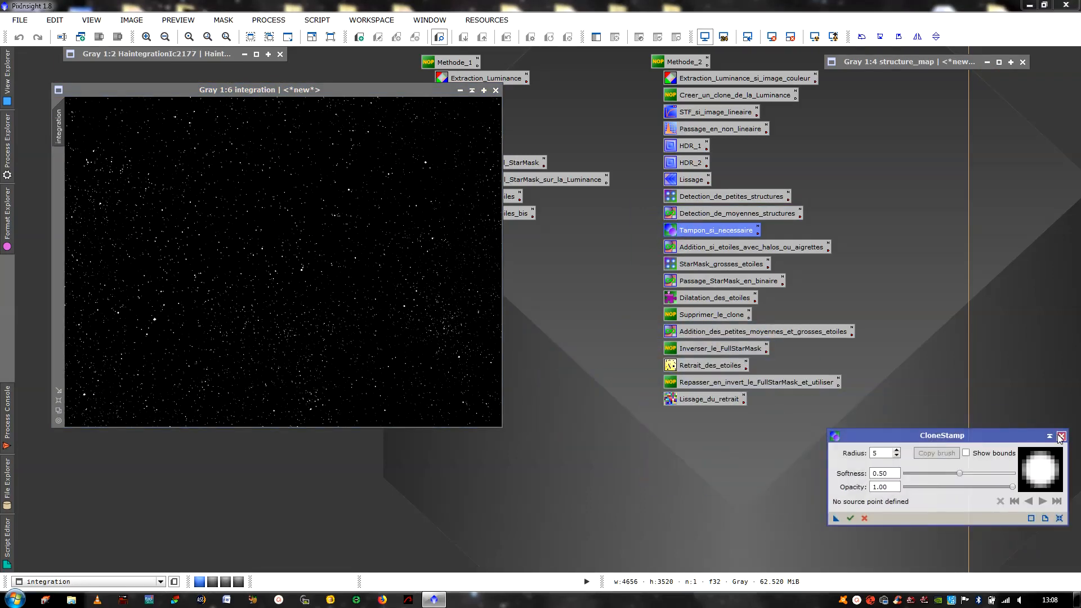
click(518, 317)
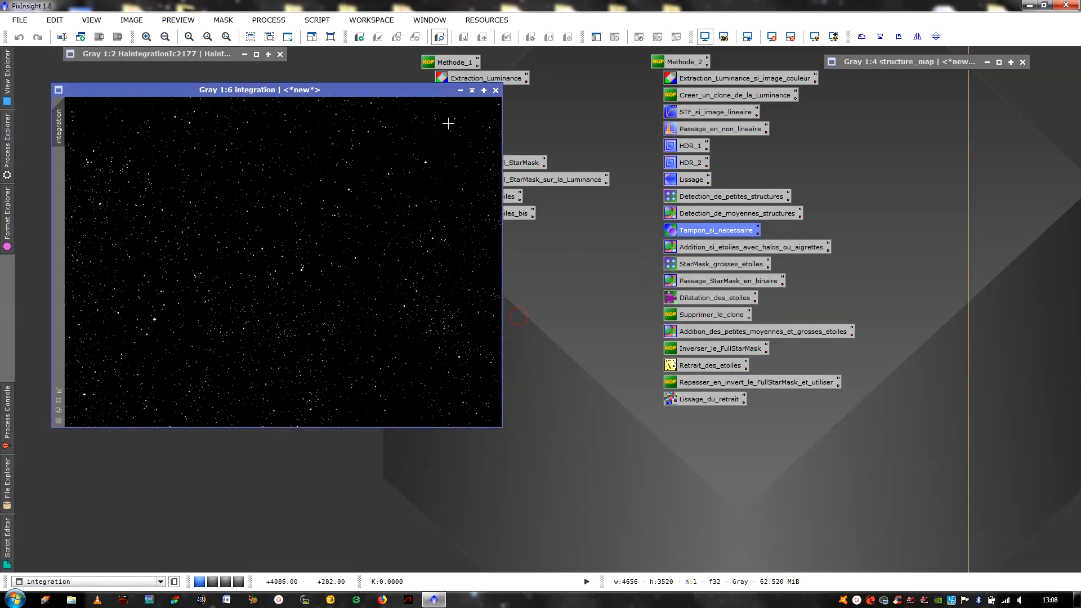
click(471, 90)
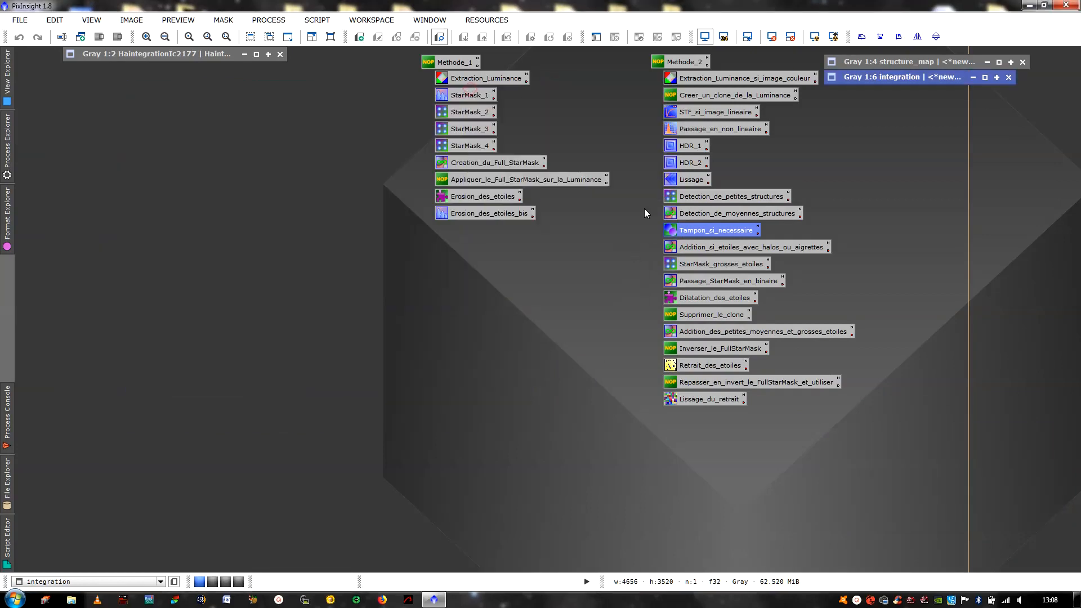
- Review the Addition_si_etoiles_avec_halos_ou_aigrettes PixelMath preset and examine the nebula image's stars for halos or spikes
double_click(691, 248)
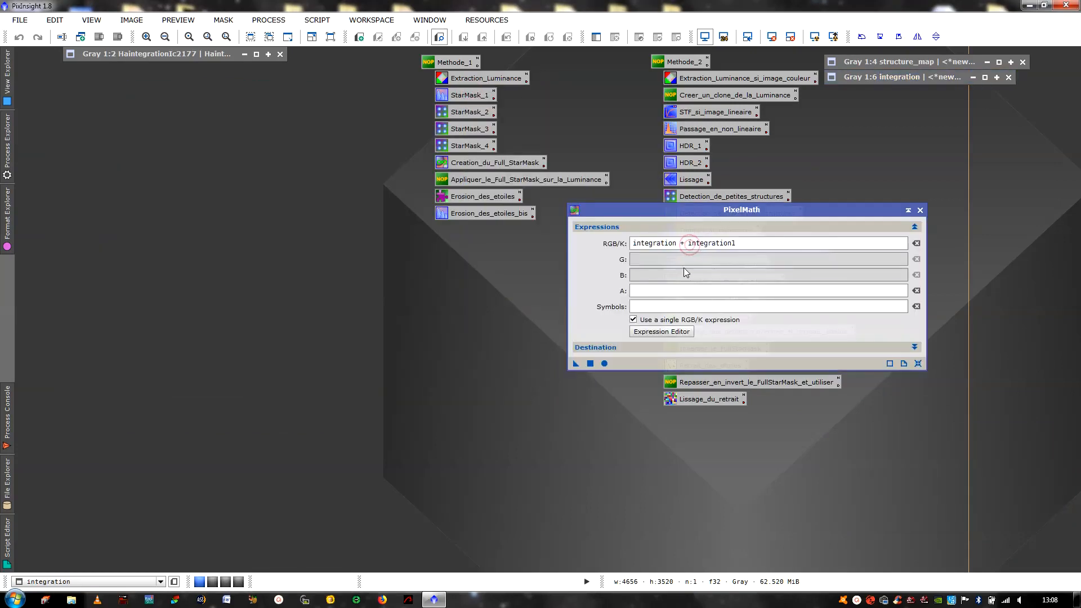
click(919, 210)
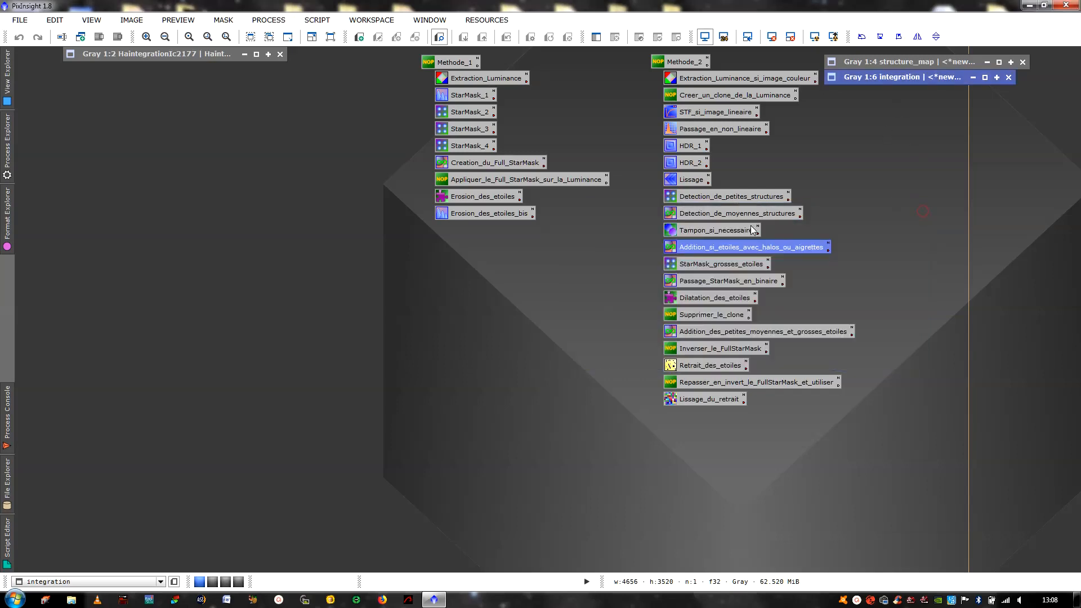
click(256, 54)
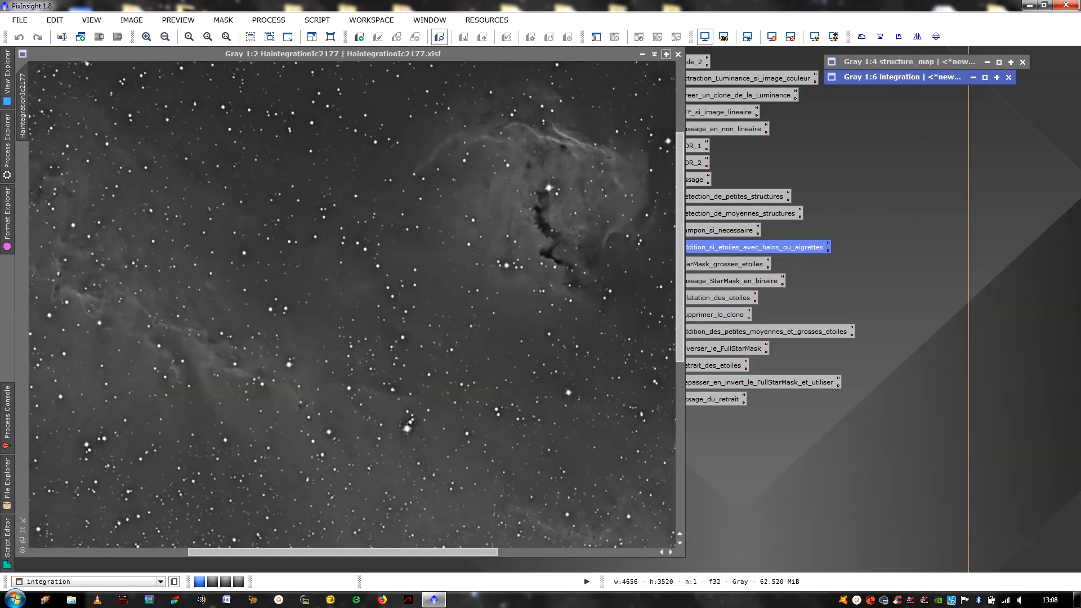
click(654, 55)
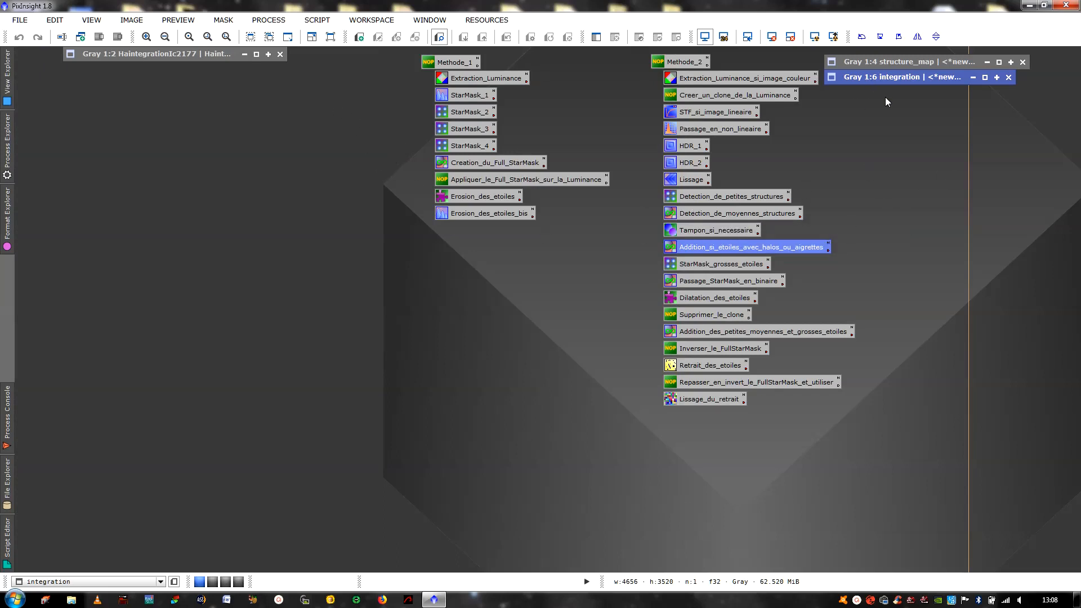
double_click(792, 247)
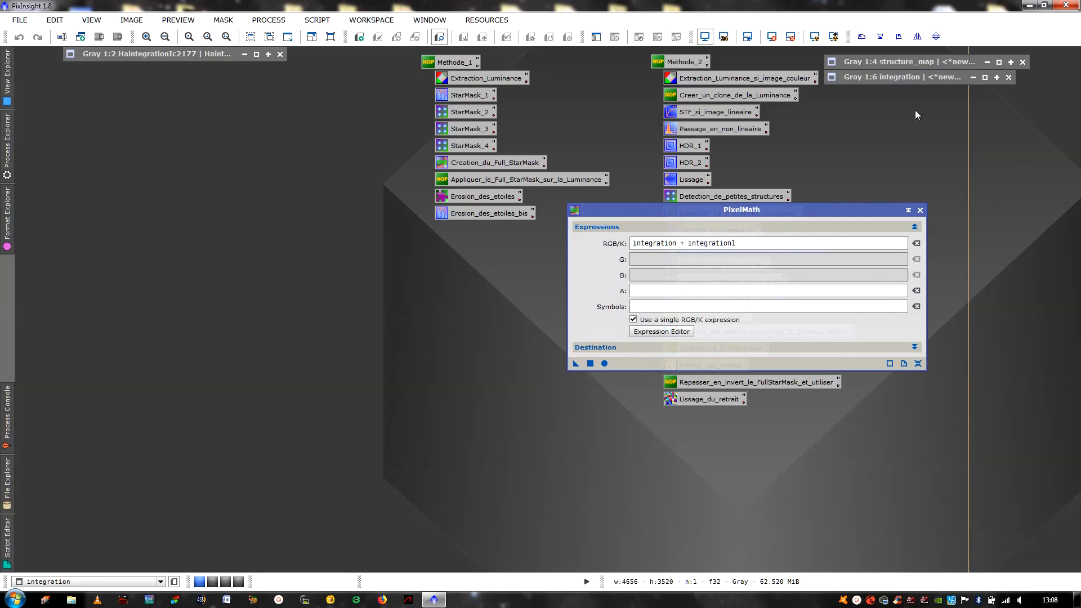
click(921, 209)
click(255, 58)
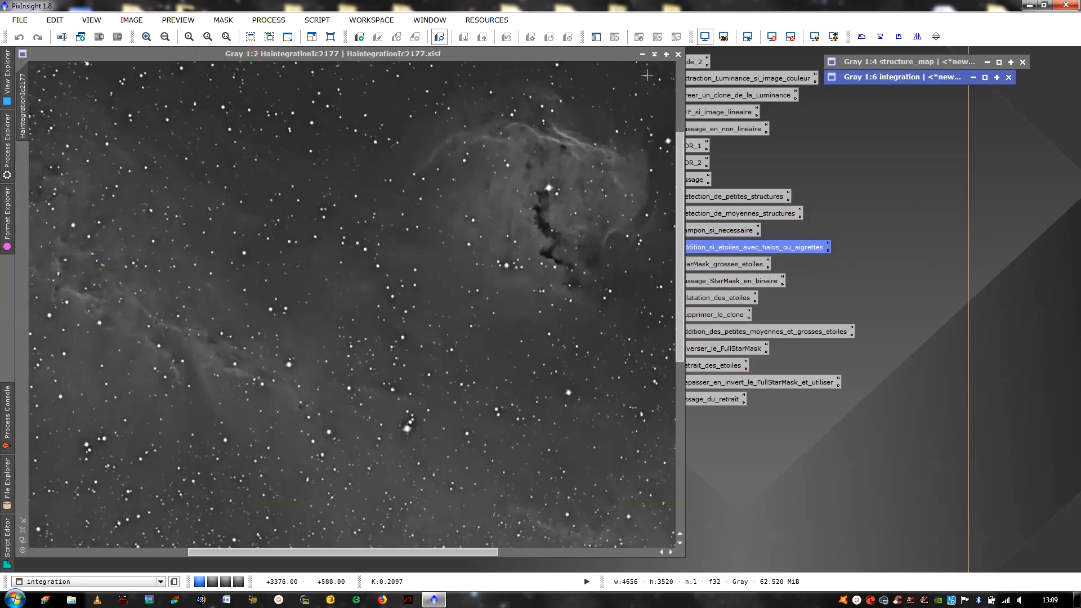
click(653, 56)
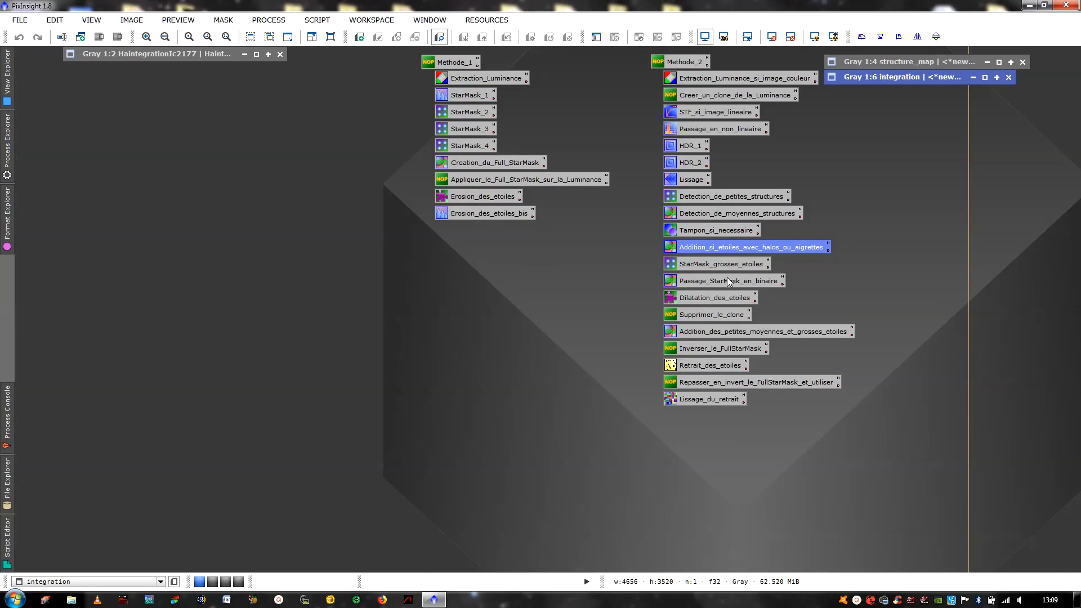
- Reopen the original HaintegrationIc2177 file and generate a large-star mask from it with the StarMask_grosses_etoiles preset at scale 8
double_click(281, 227)
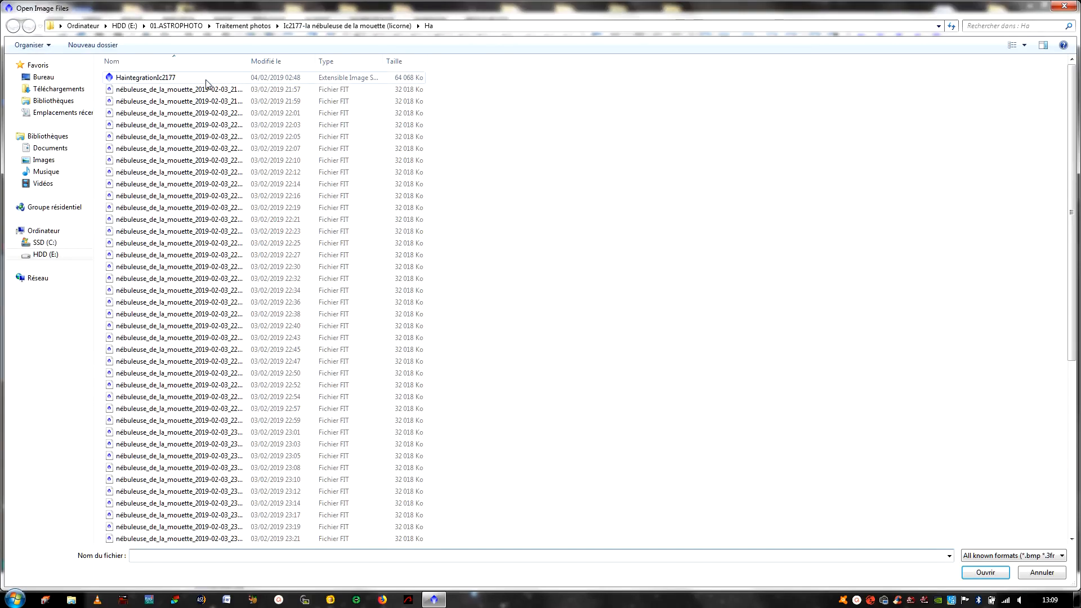
double_click(205, 79)
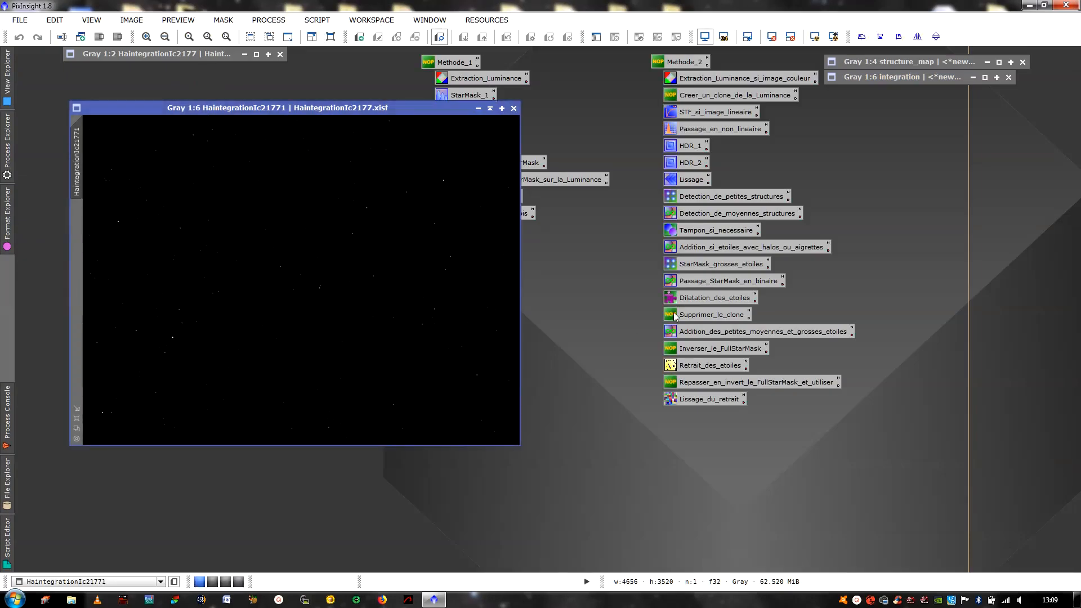
double_click(721, 281)
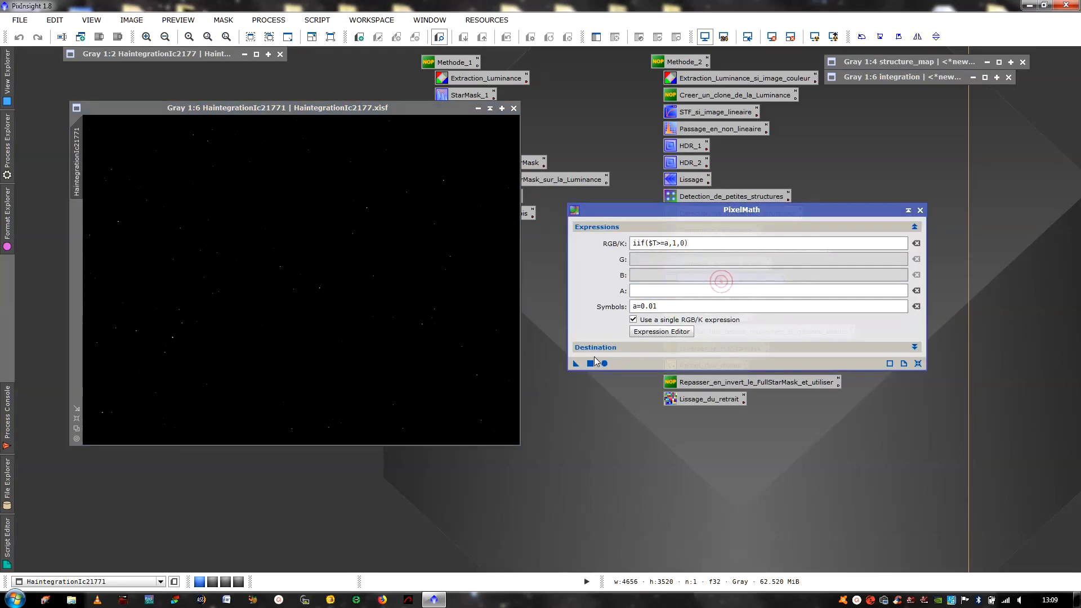
click(920, 210)
click(719, 264)
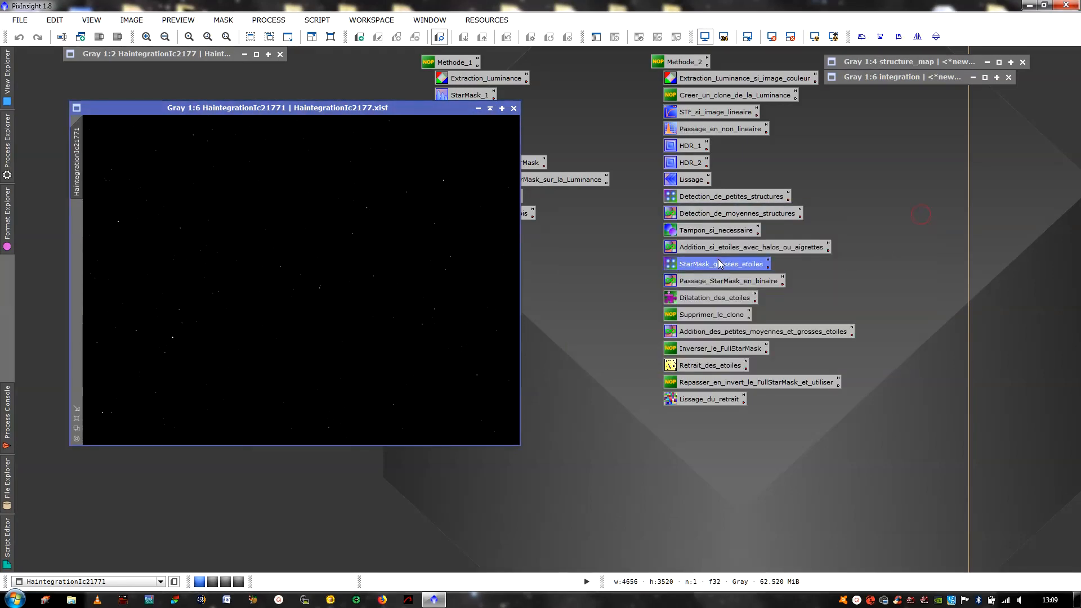
double_click(719, 264)
click(718, 471)
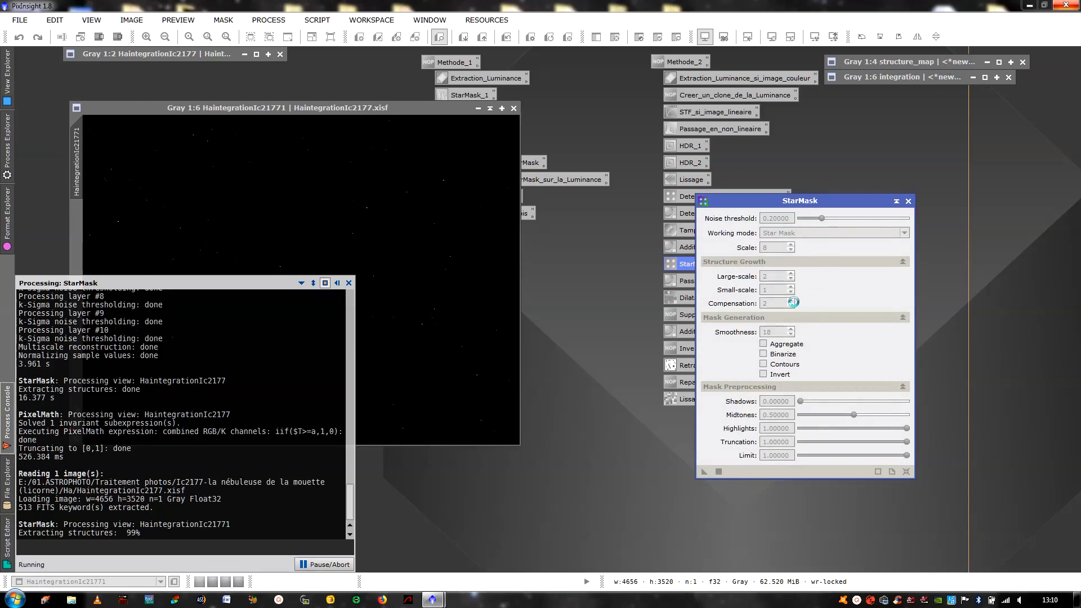
click(908, 201)
- Inspect the large-star mask up close and set it aside minimized with the other masks
scroll(562, 258, up, 4)
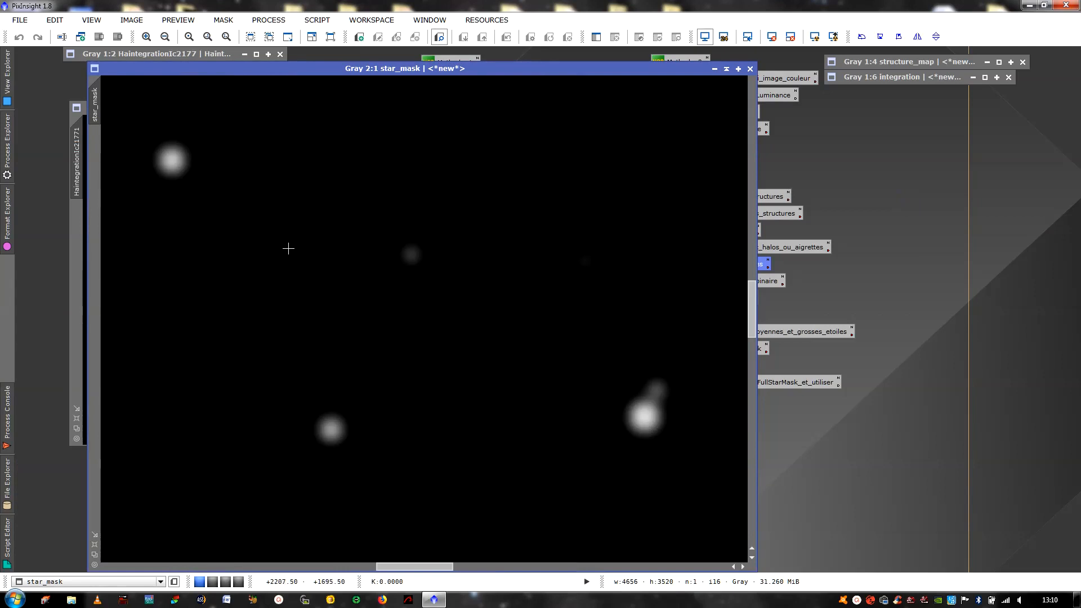
drag(400, 68, 631, 45)
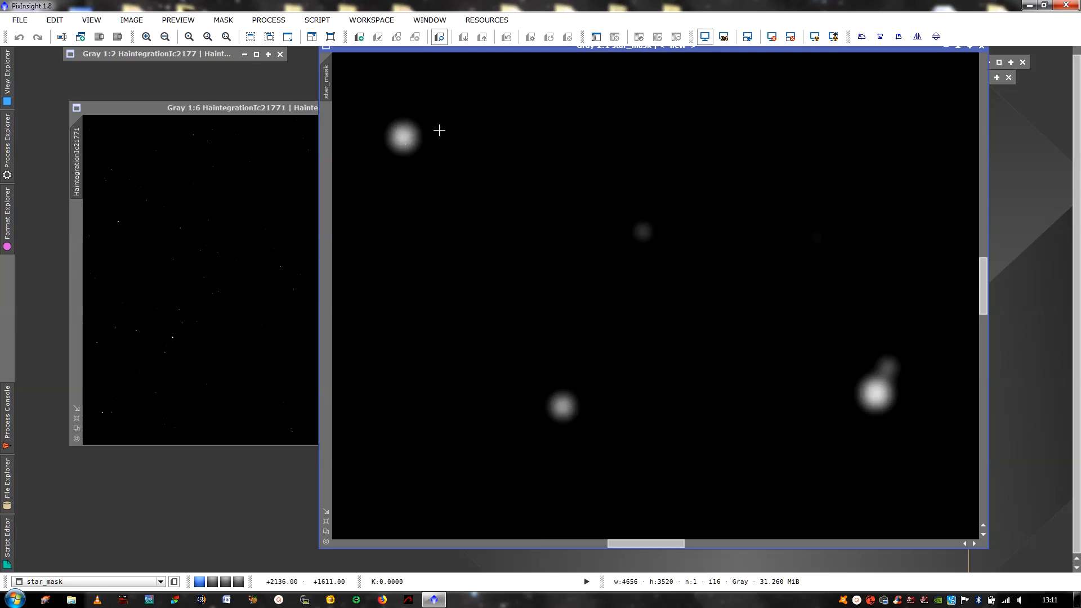
drag(1076, 171, 1077, 162)
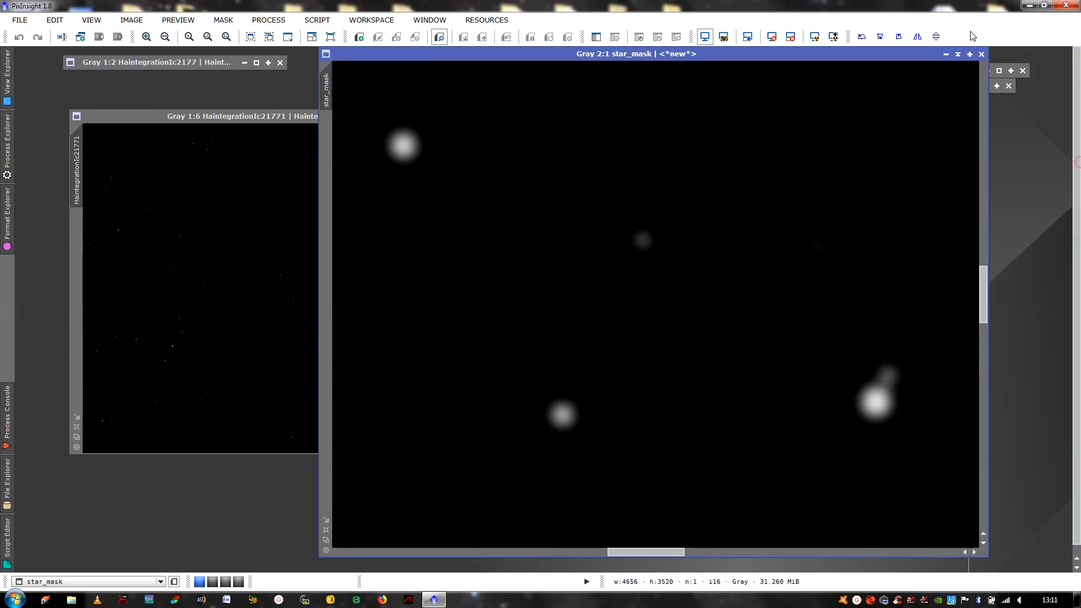
click(957, 55)
drag(656, 303, 731, 274)
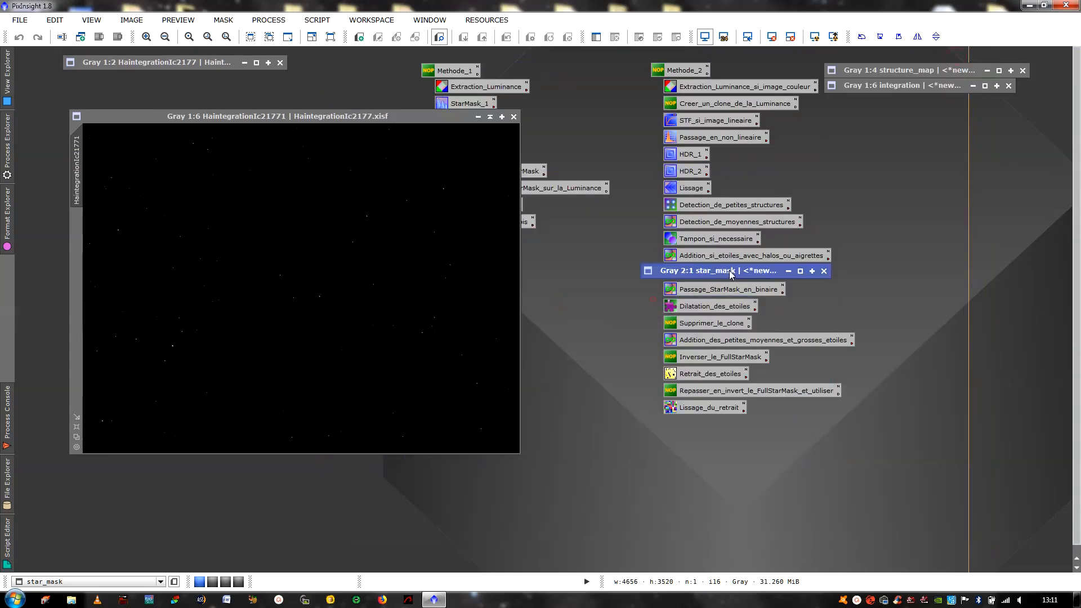
- Generate a binary mask from the large-star star_mask with the Passage_StarMask_en_binaire PixelMath preset at a=0.01, closing the reopened HaintegrationIc21771 image
double_click(733, 290)
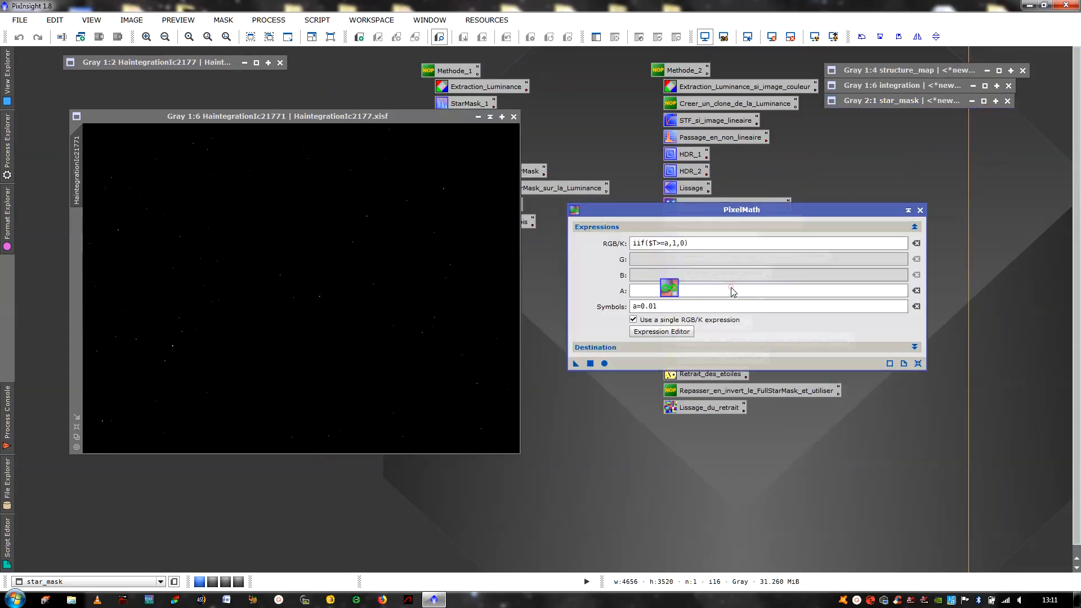
click(937, 105)
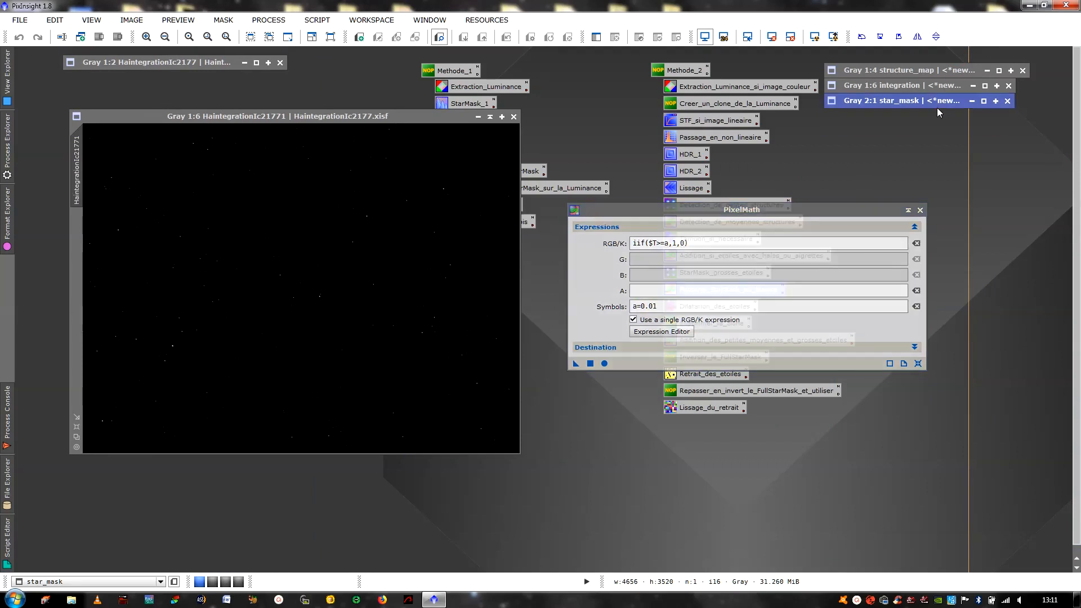
click(984, 102)
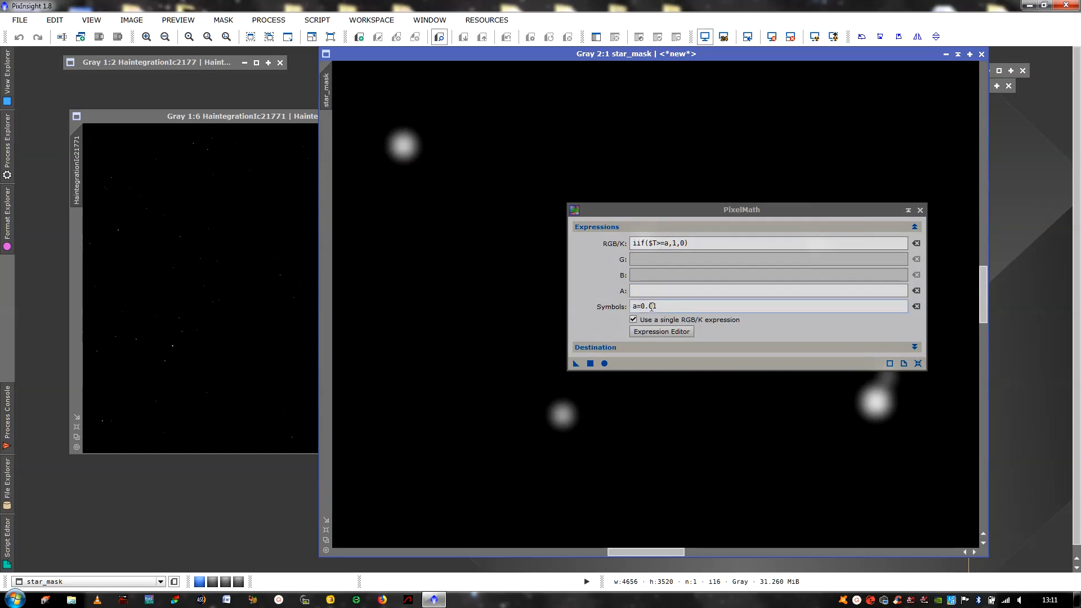
click(278, 180)
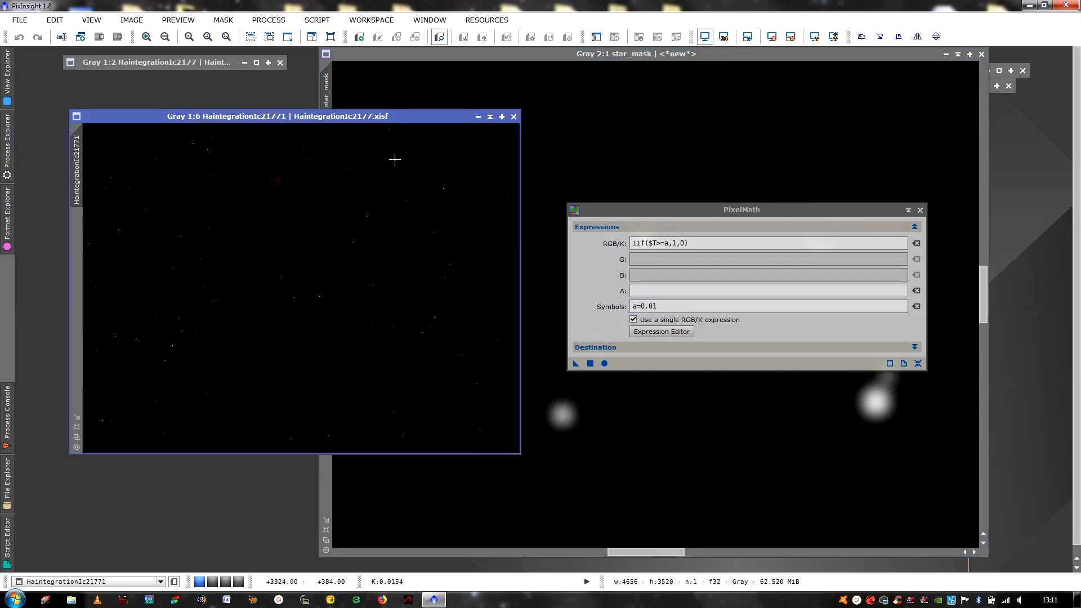
click(513, 116)
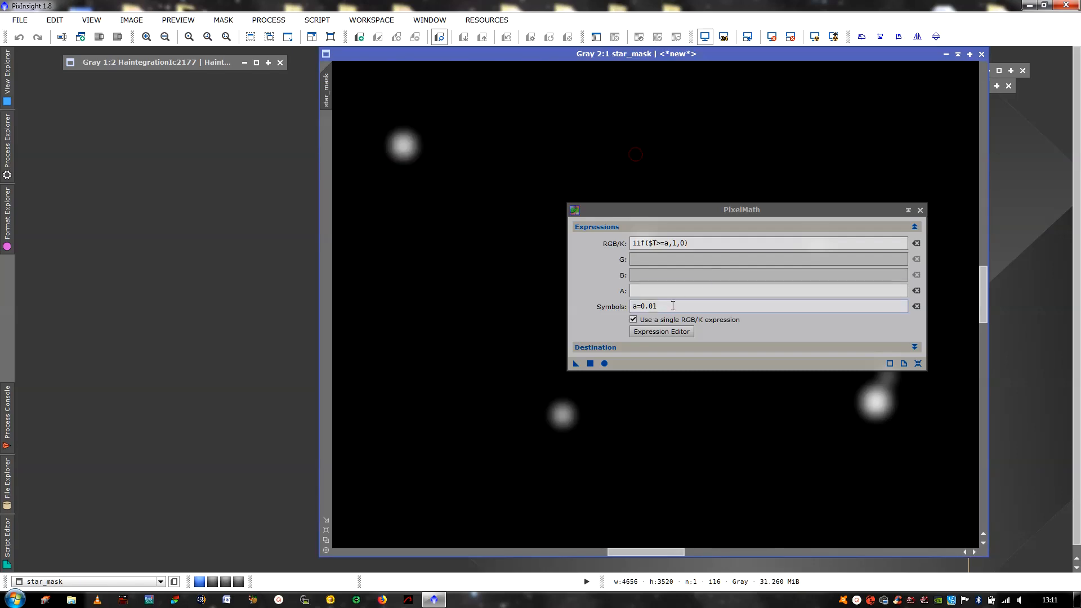
click(604, 364)
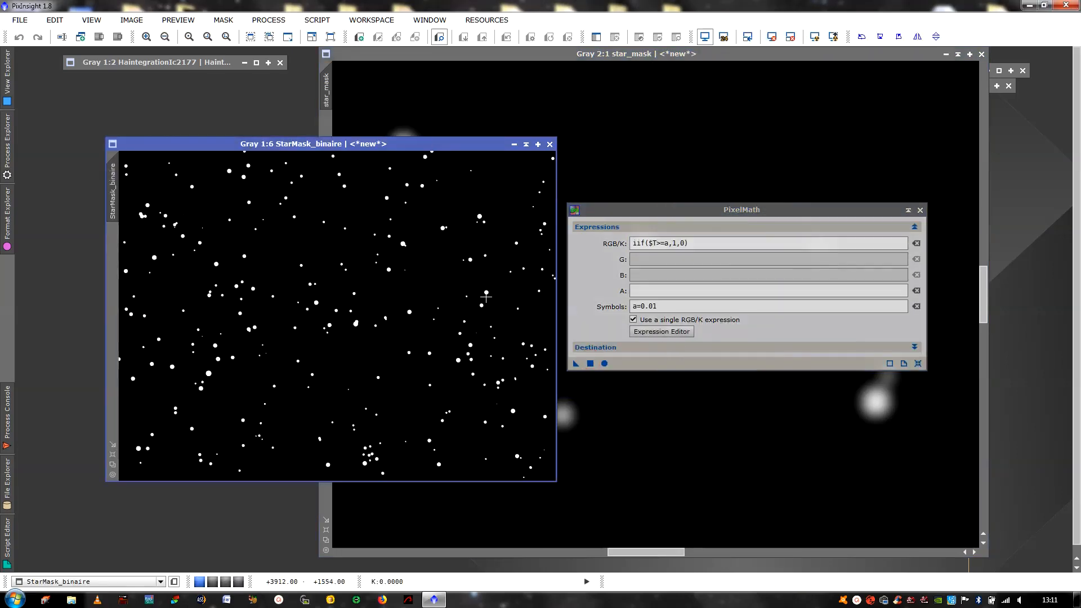
- Apply StarMask_binaire as a mask on HaintegrationIc2177 and examine up close how well it covers the large stars
click(256, 63)
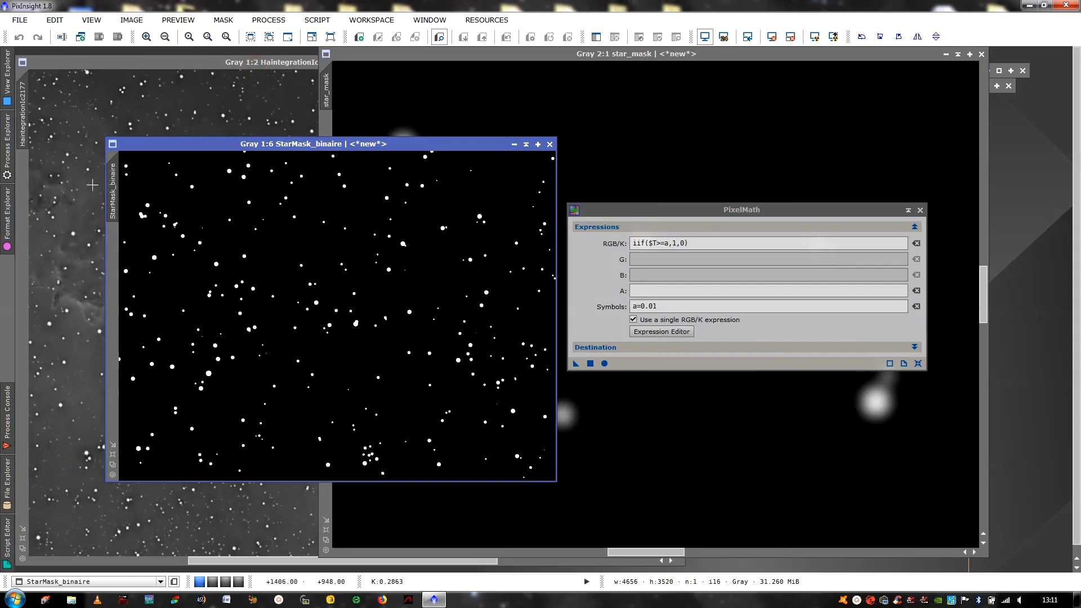
drag(115, 203, 26, 204)
click(75, 237)
scroll(317, 238, up, 2)
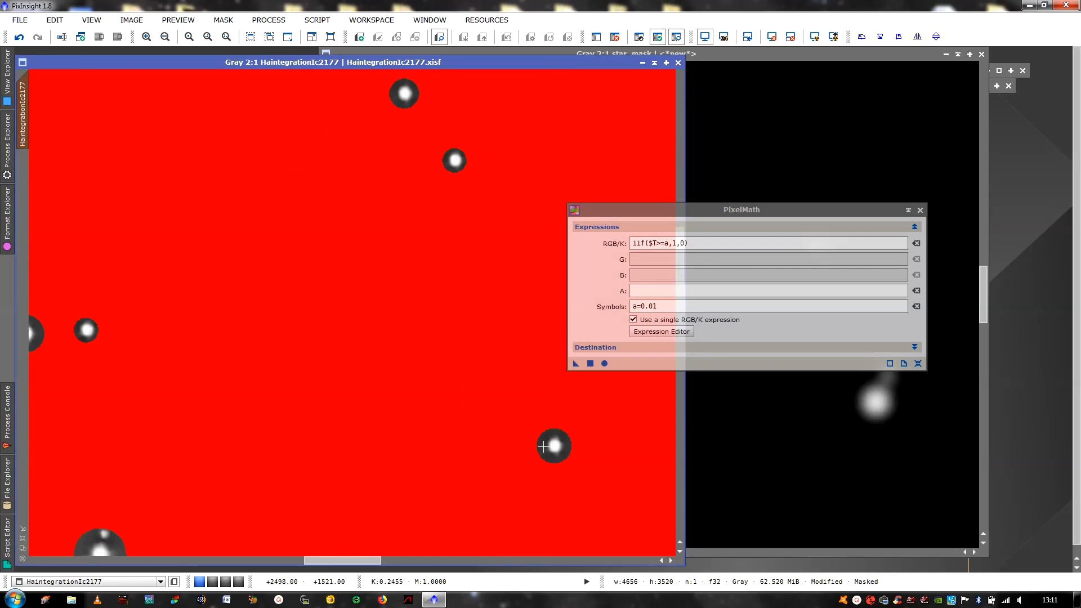
scroll(544, 447, up, 1)
scroll(544, 448, down, 3)
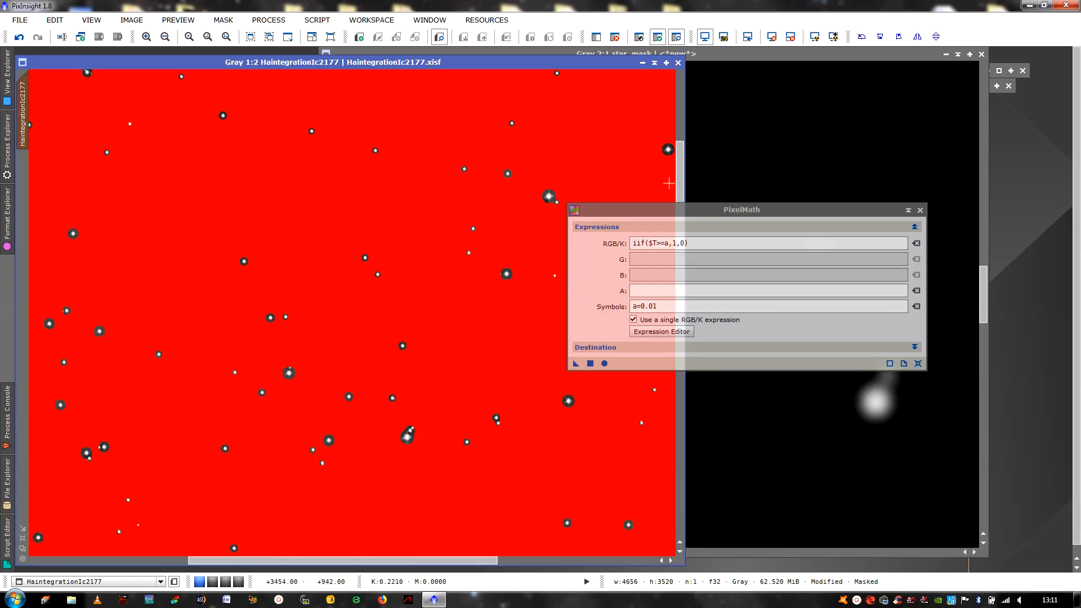
- Set the PixelMath symbol to a=0.1 and generate a second binary mask from star_mask
click(733, 154)
click(671, 304)
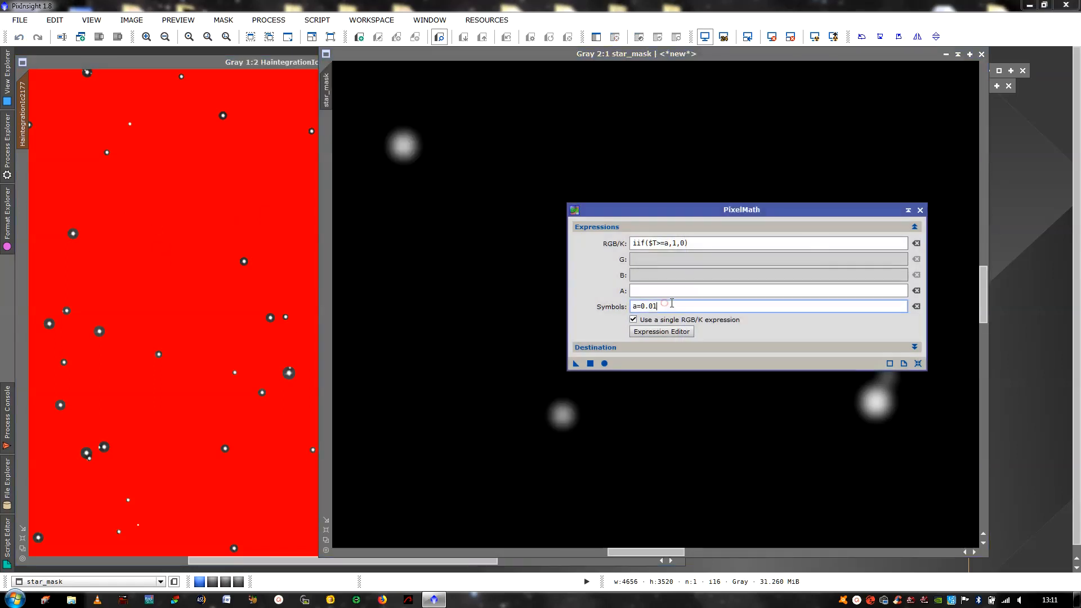
key(BackSpace)
text(1)
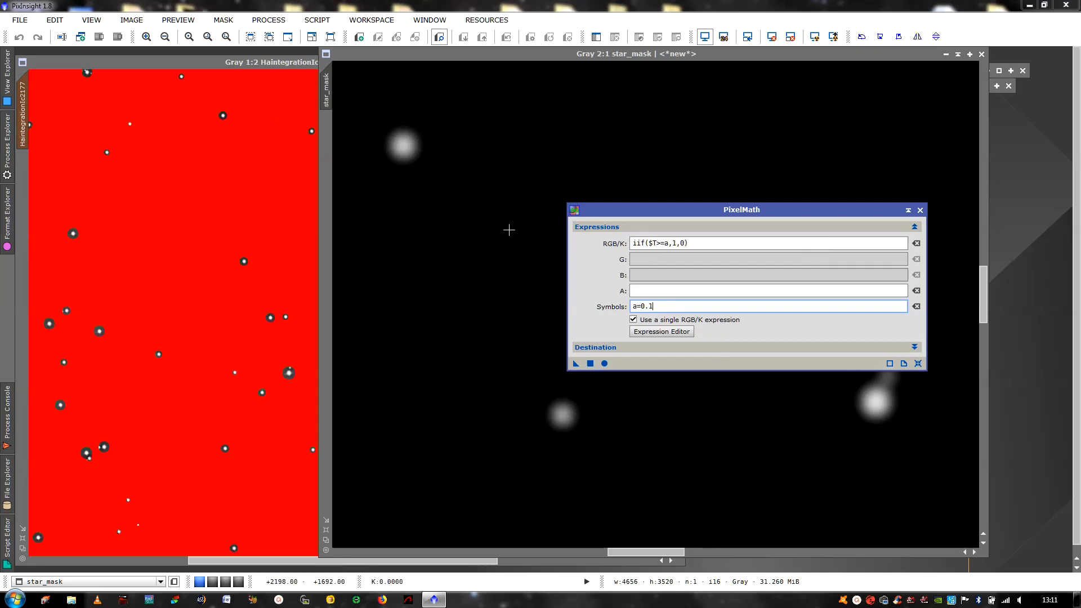
click(495, 205)
click(603, 363)
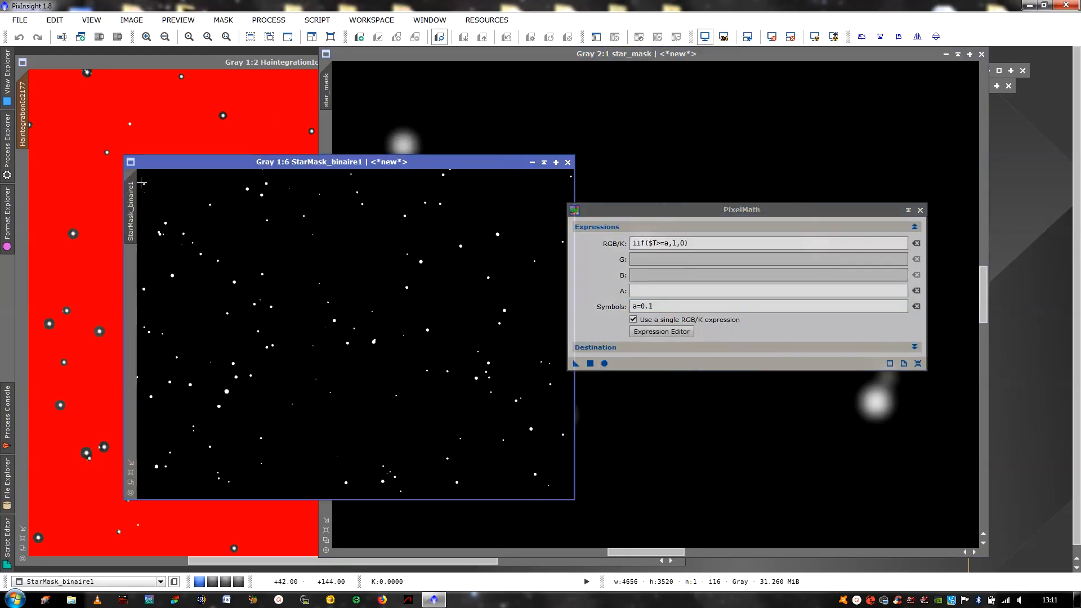
- Mask HaintegrationIc2177 with StarMask_binaire1, inspect its star coverage, and minimize star_mask and the nebula image
drag(132, 190, 23, 180)
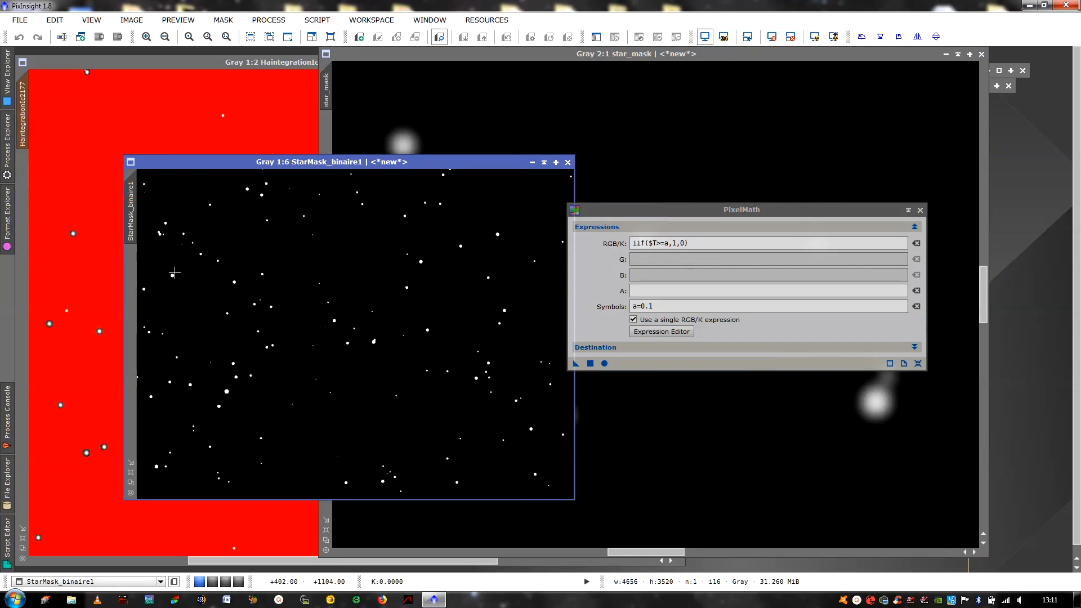
click(186, 113)
scroll(297, 214, up, 1)
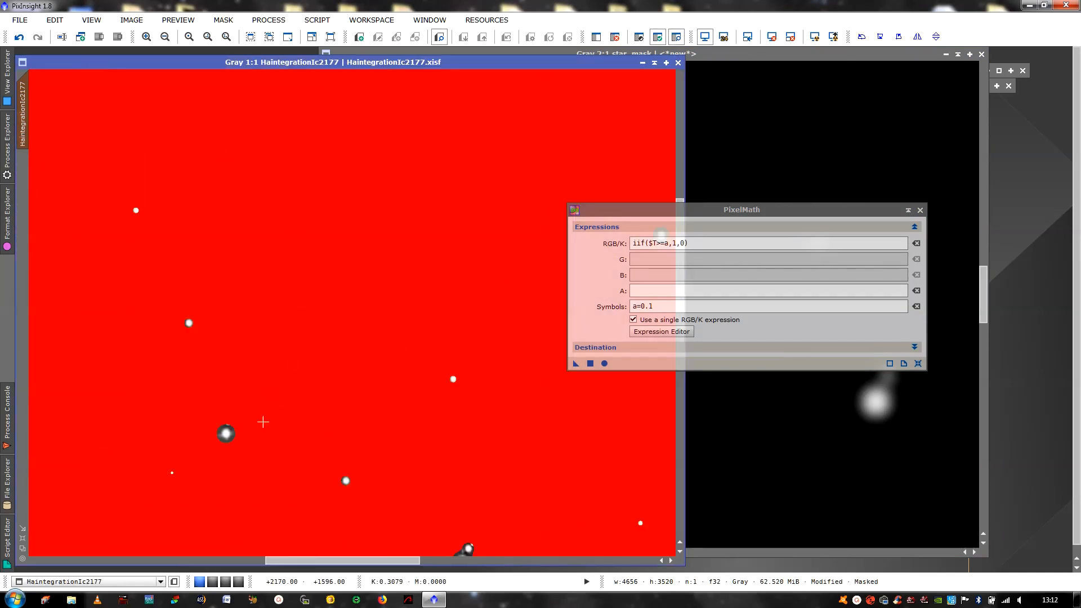
click(957, 54)
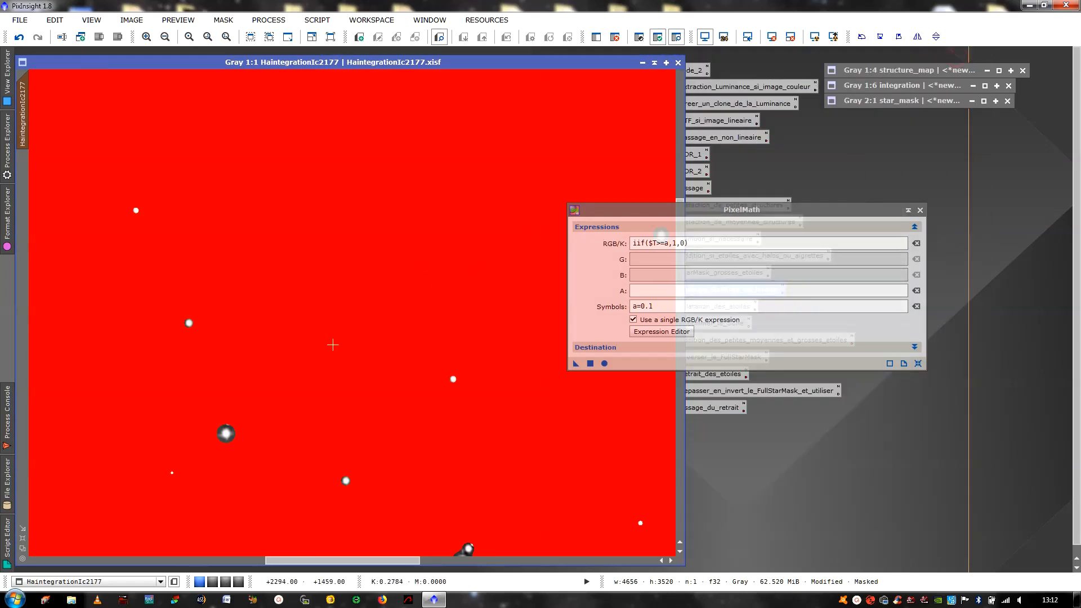
click(666, 63)
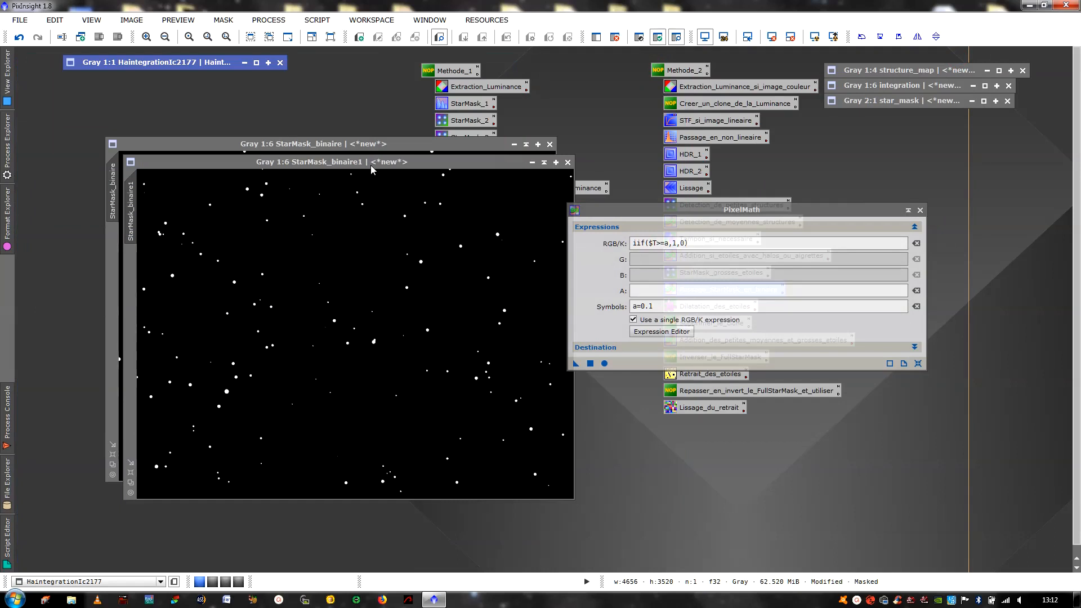
- Restore and duplicate the masked HaintegrationIc2177 image, moving the clone and StarMask_binaire1 clear of the original
drag(369, 165, 425, 228)
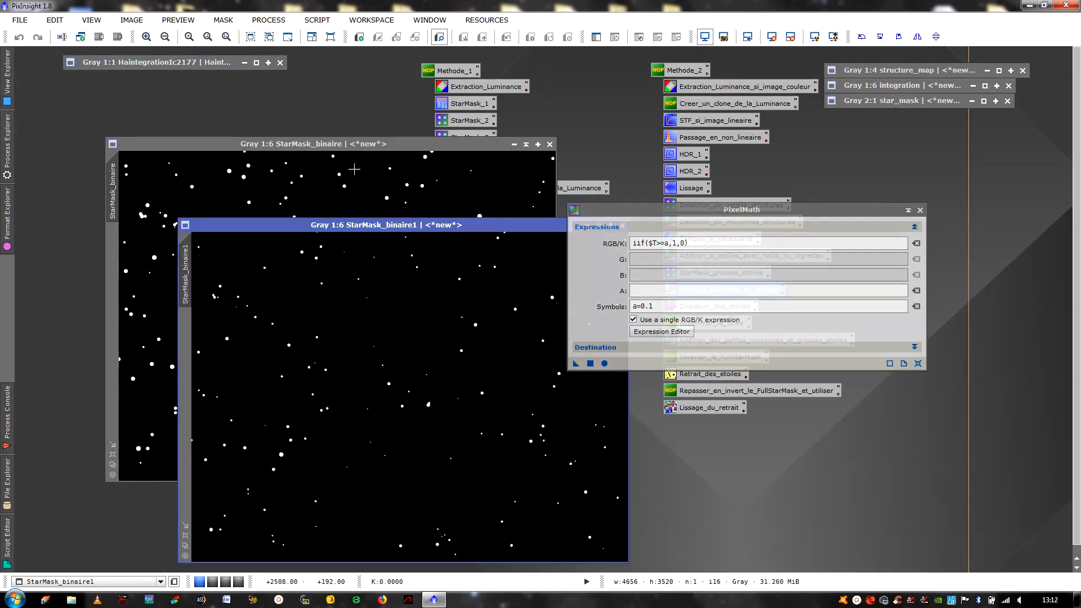
click(256, 62)
drag(483, 228, 885, 147)
right_click(284, 189)
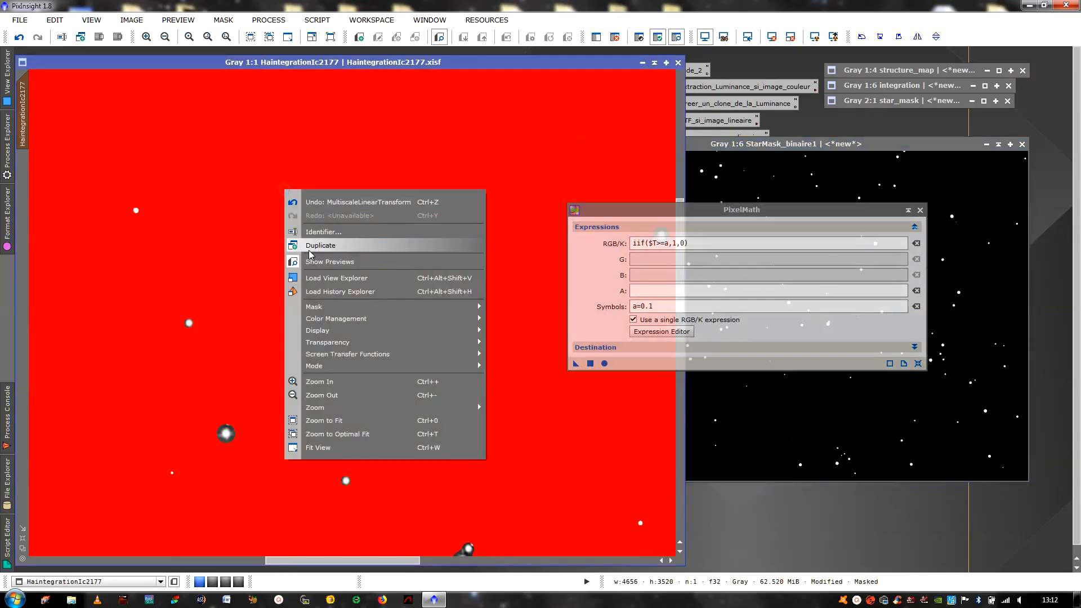
click(312, 245)
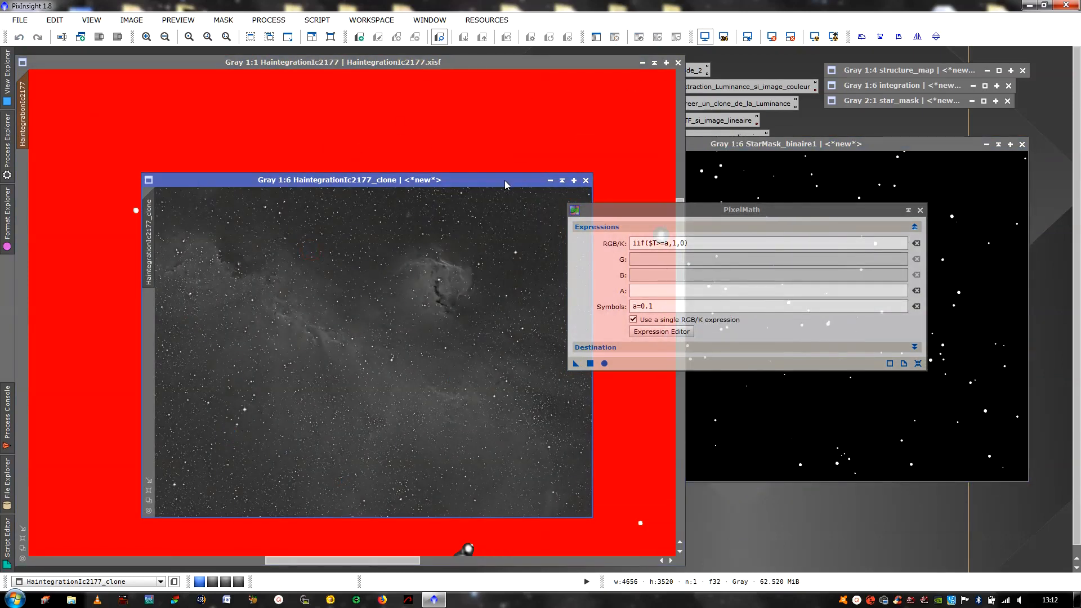
drag(505, 184, 941, 120)
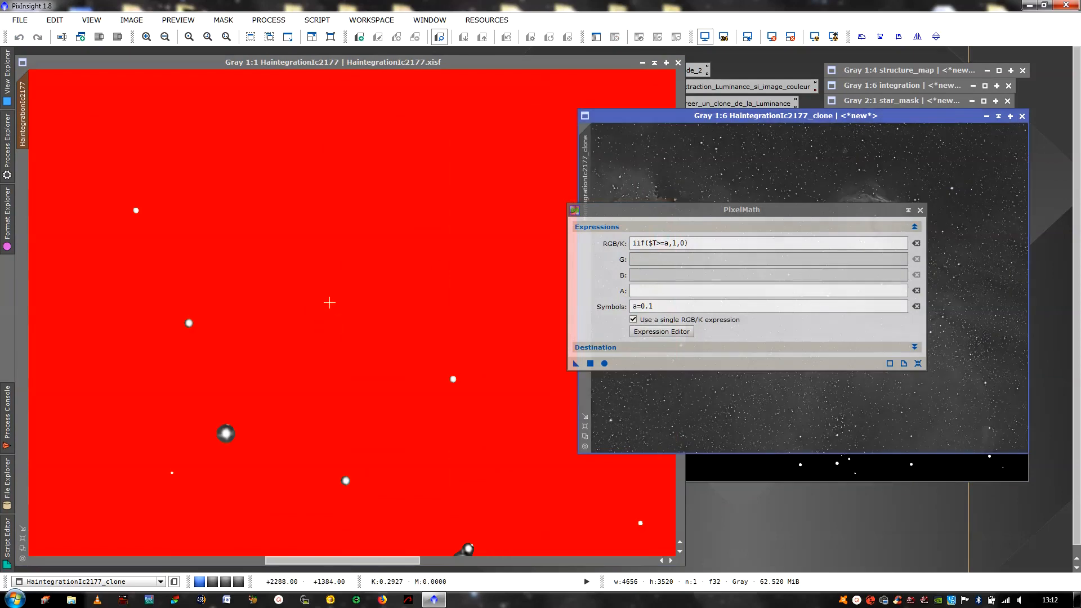
- Fit the original nebula window to its whole image, close PixelMath, and mask HaintegrationIc2177_clone with StarMask_binaire
click(329, 303)
scroll(325, 301, down, 3)
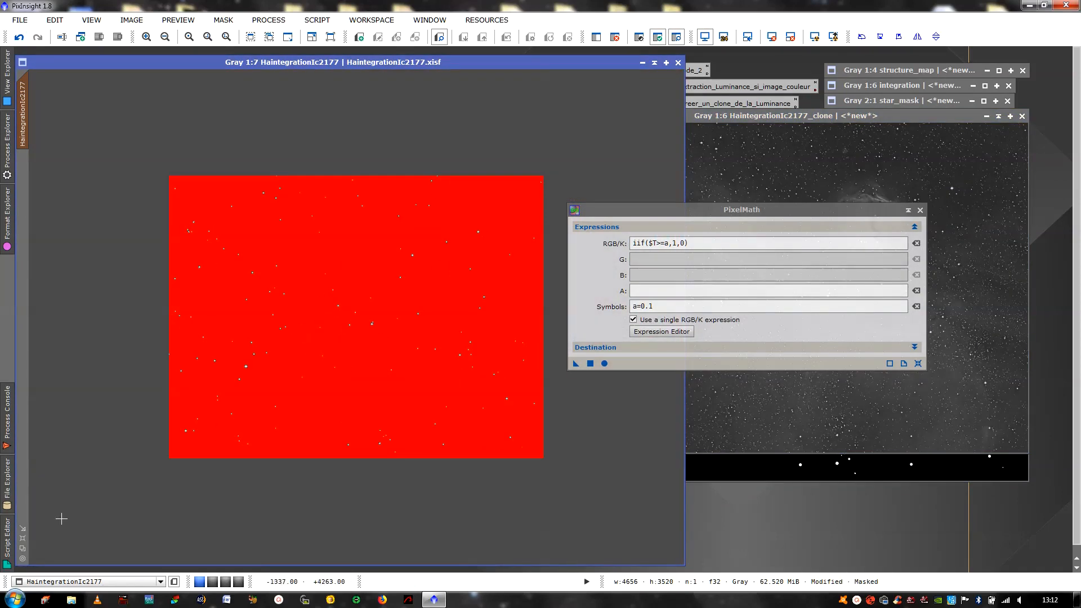
click(23, 548)
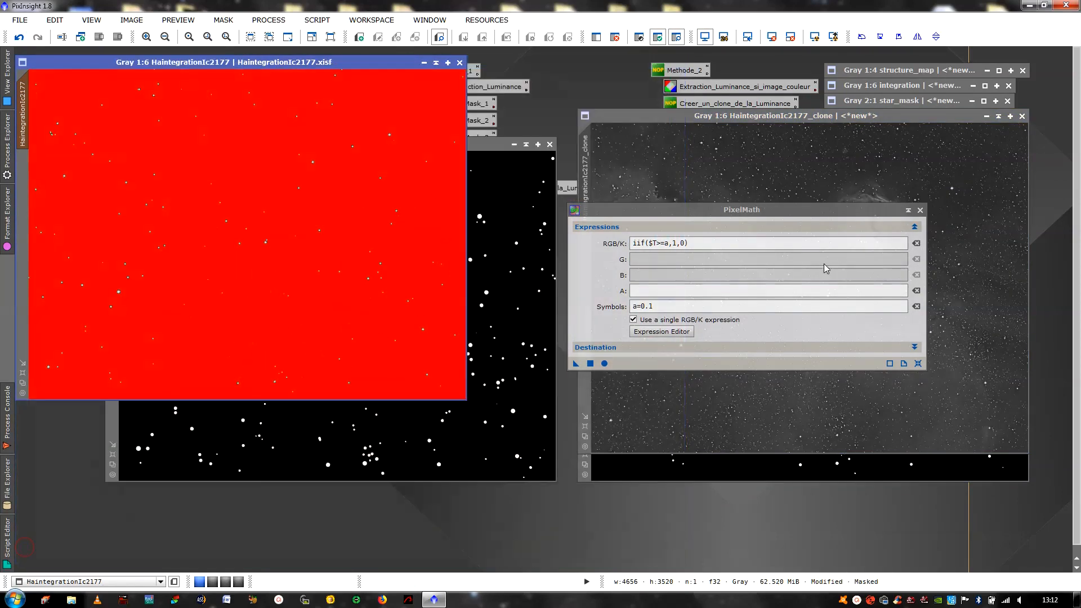
click(919, 209)
drag(503, 148, 1078, 269)
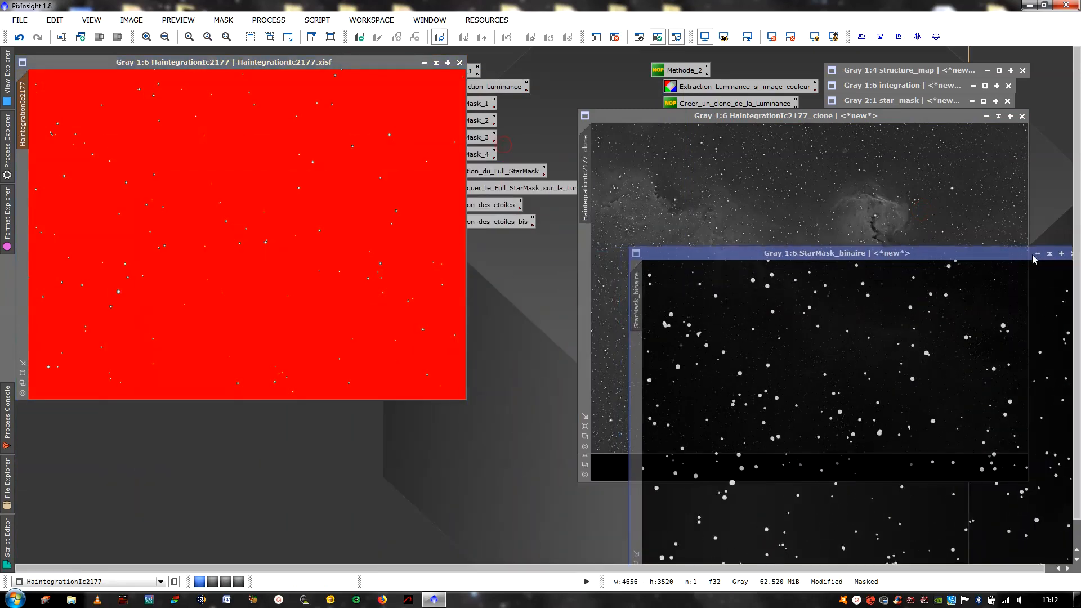
mouse_move(637, 303)
mouse_down()
mouse_move(596, 279)
mouse_move(586, 248)
mouse_up()
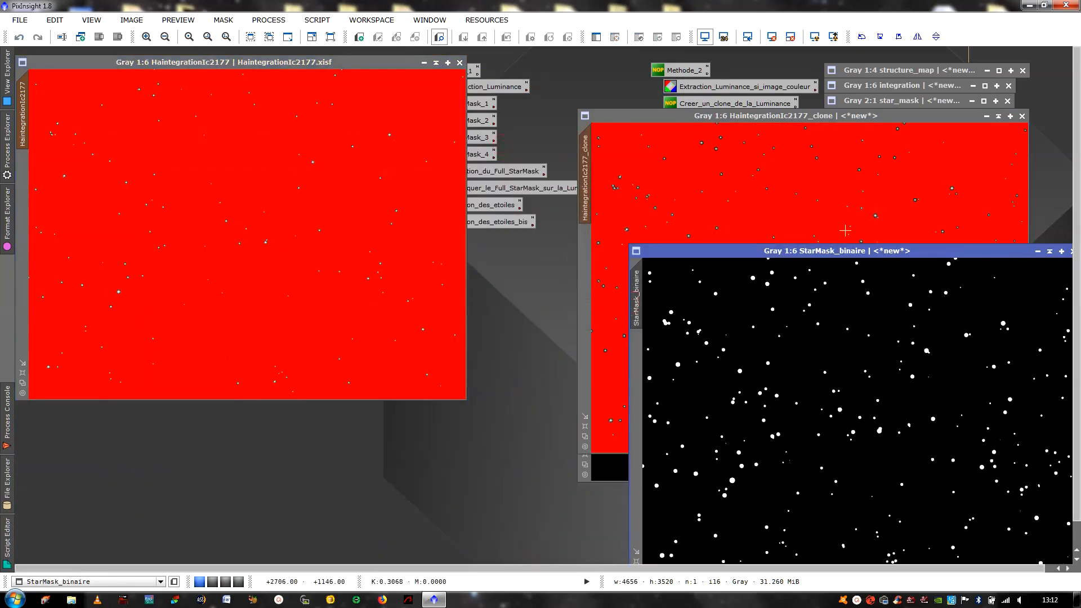
- Set the two masked nebula images side by side and compare their star coverage at matching 2:1 zoom
click(1049, 251)
drag(742, 109, 636, 55)
click(354, 144)
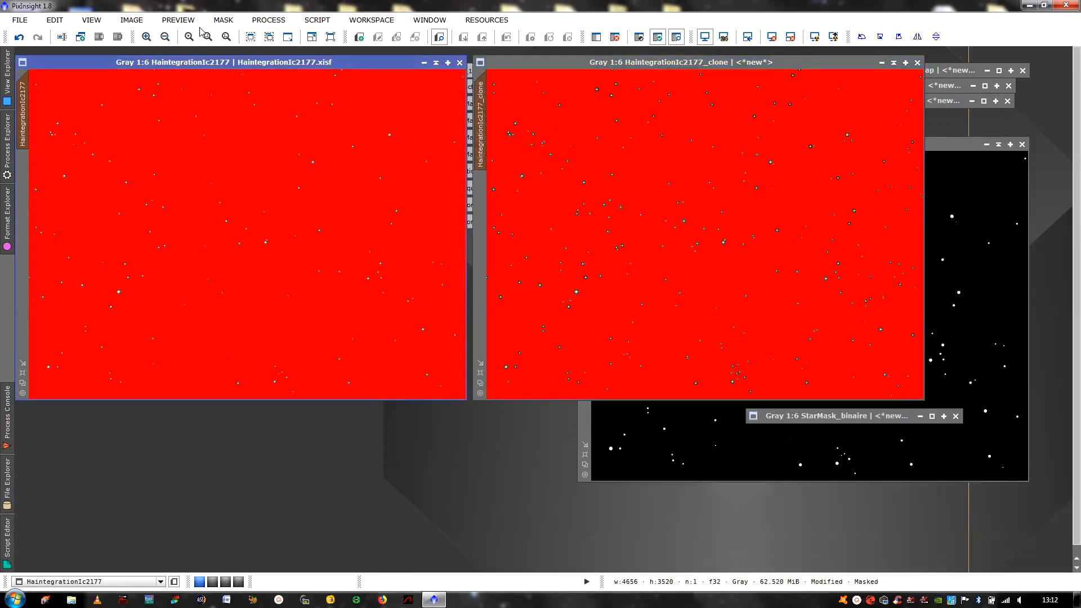
click(146, 37)
click(147, 37)
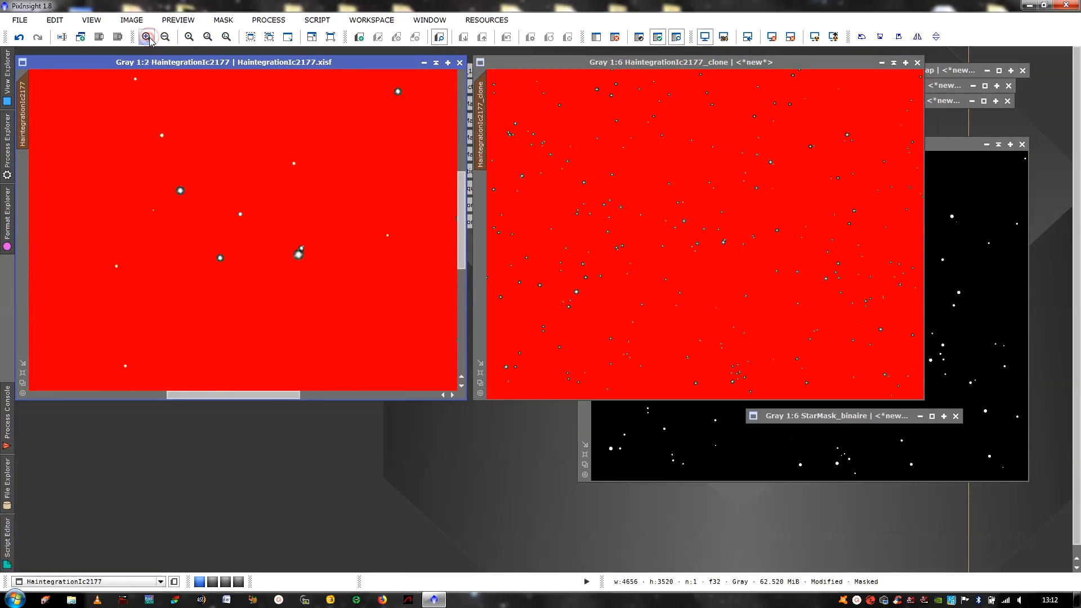
click(147, 36)
click(147, 36)
click(579, 158)
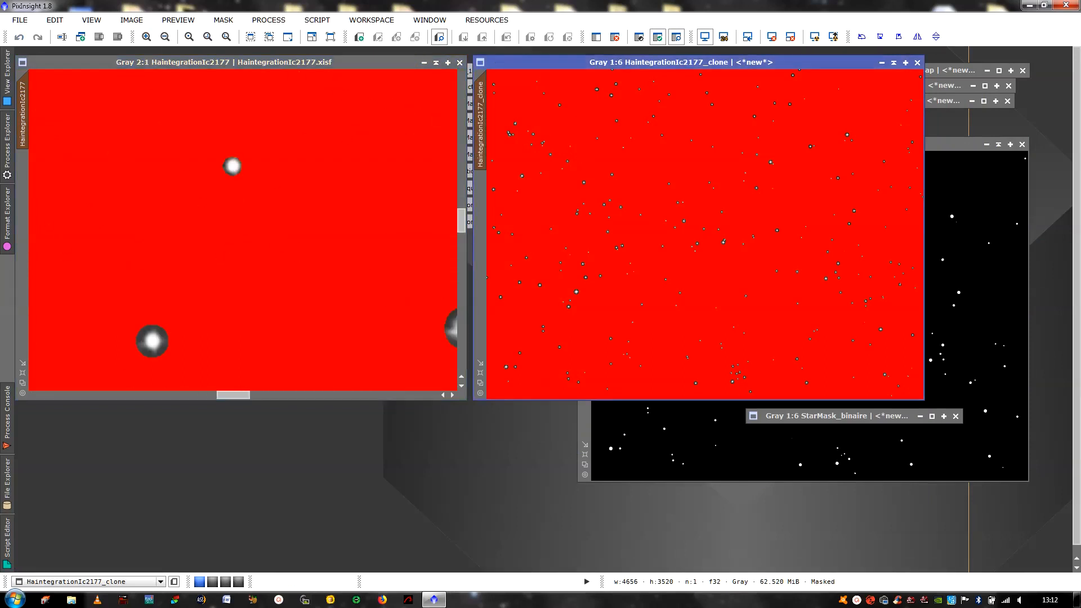
click(190, 37)
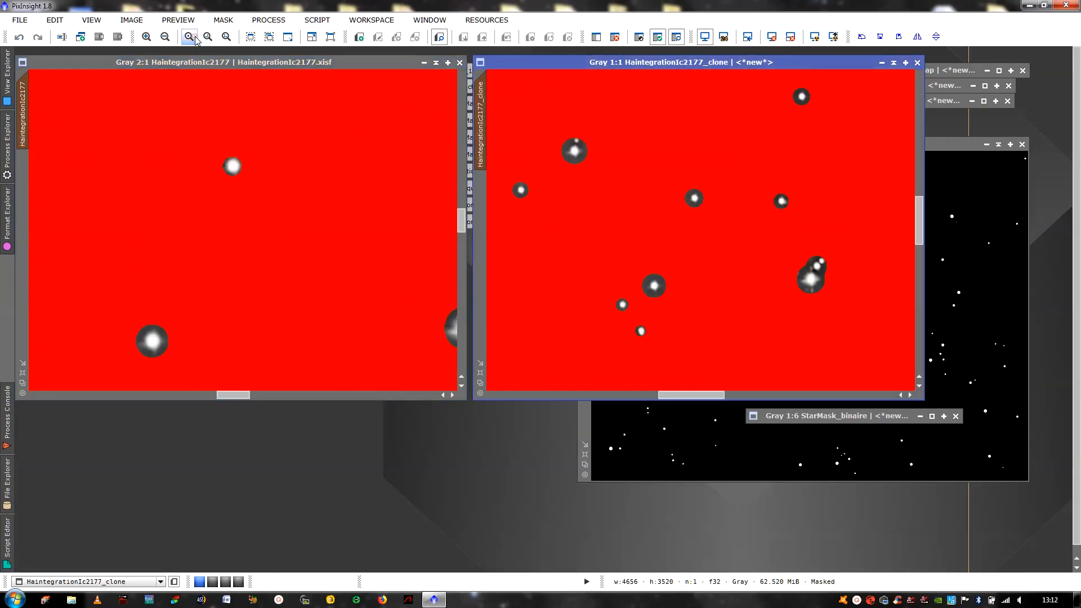
click(146, 36)
click(146, 37)
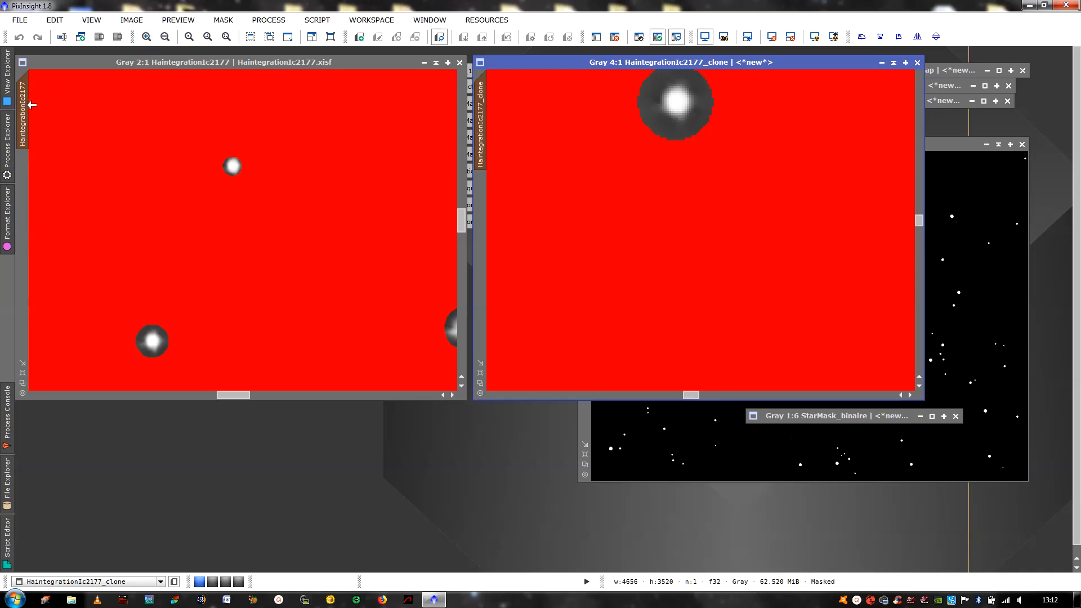
mouse_move(31, 105)
mouse_down()
mouse_move(492, 113)
mouse_move(478, 125)
mouse_up()
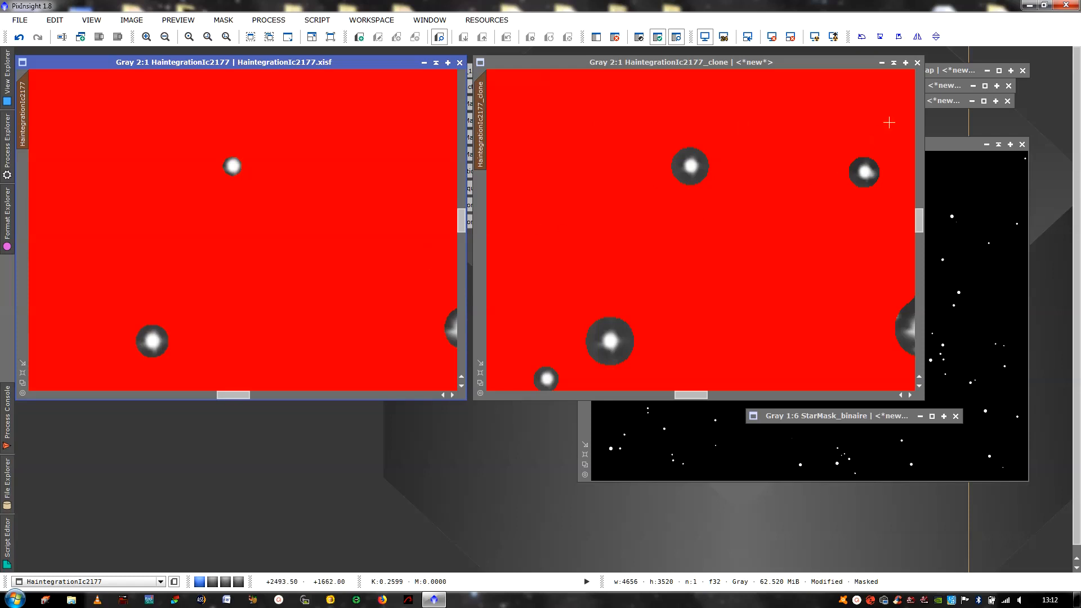
- Remove the mask from HaintegrationIc2177 and close both the clone and the StarMask_binaire1 mask
click(916, 62)
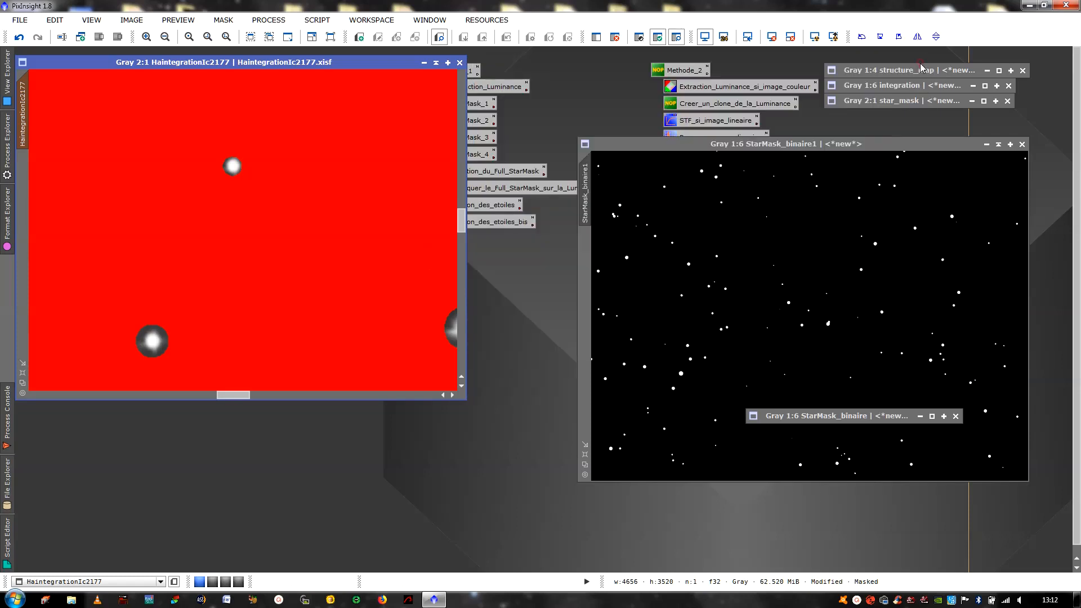
right_click(308, 219)
mouse_move(430, 336)
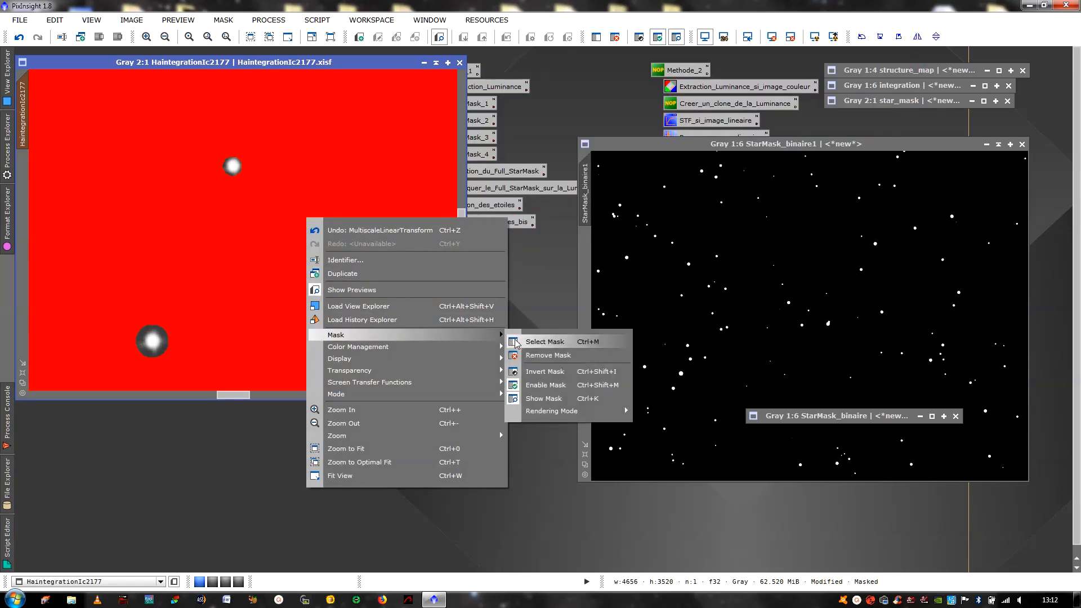
click(519, 356)
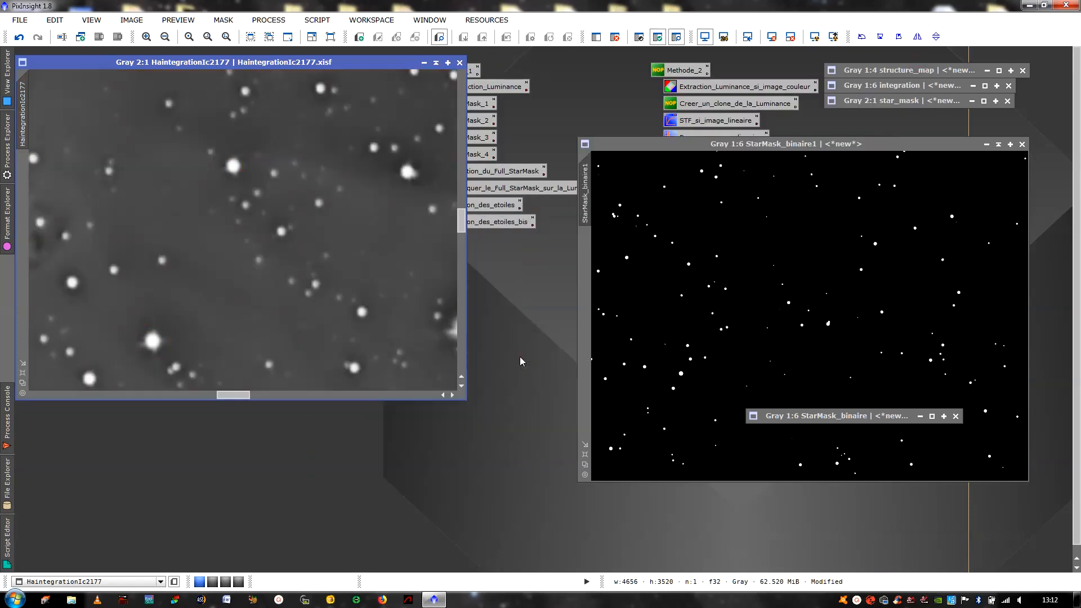
click(22, 372)
click(1011, 178)
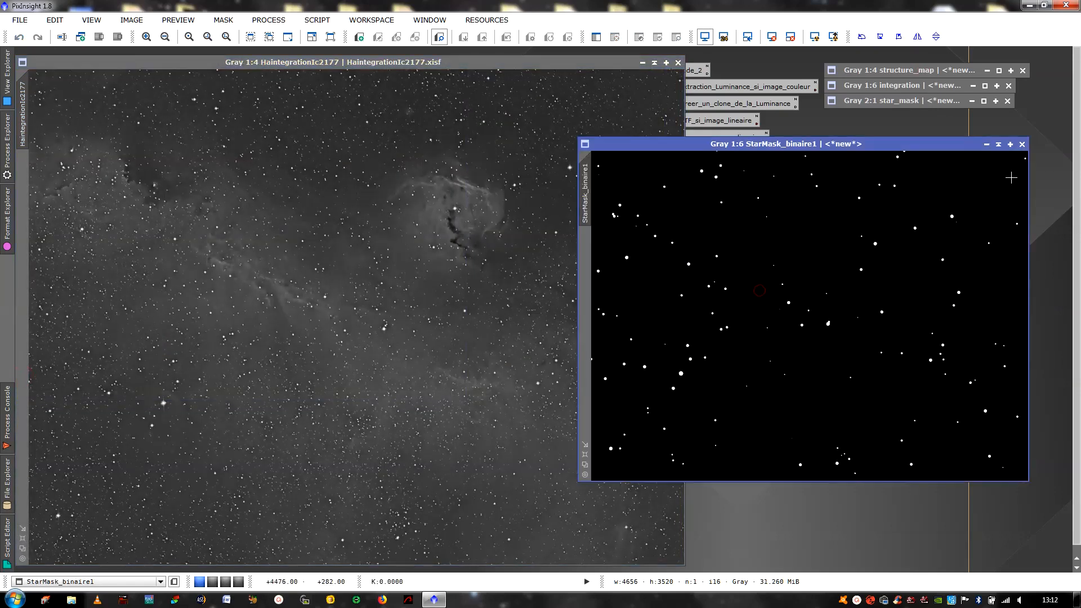
click(1021, 144)
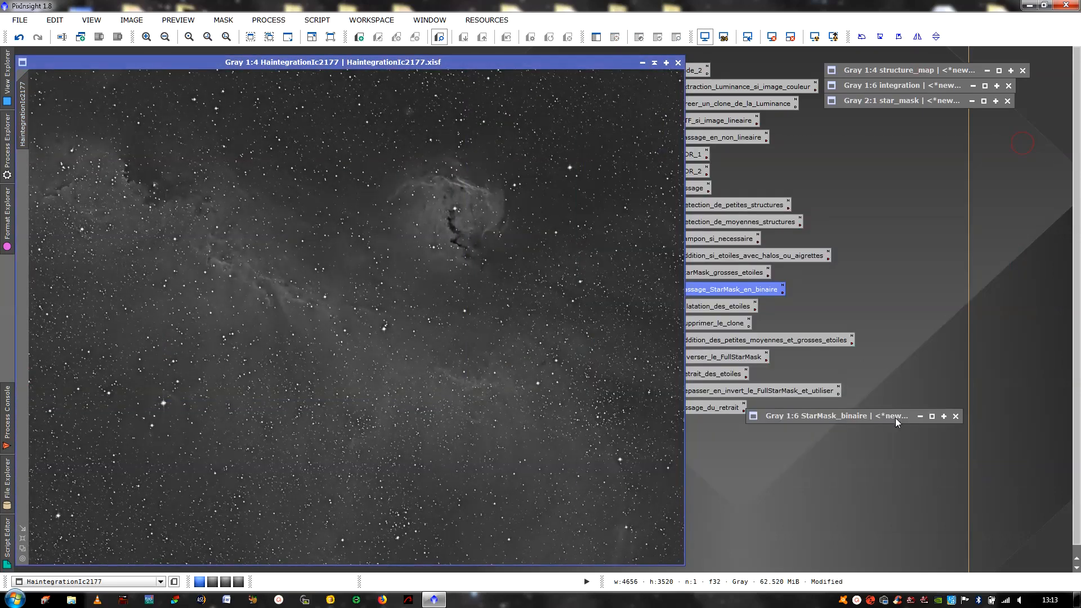
- Restore the old StarMask_binaire image, move it clear of the nebula image, and close it
click(932, 416)
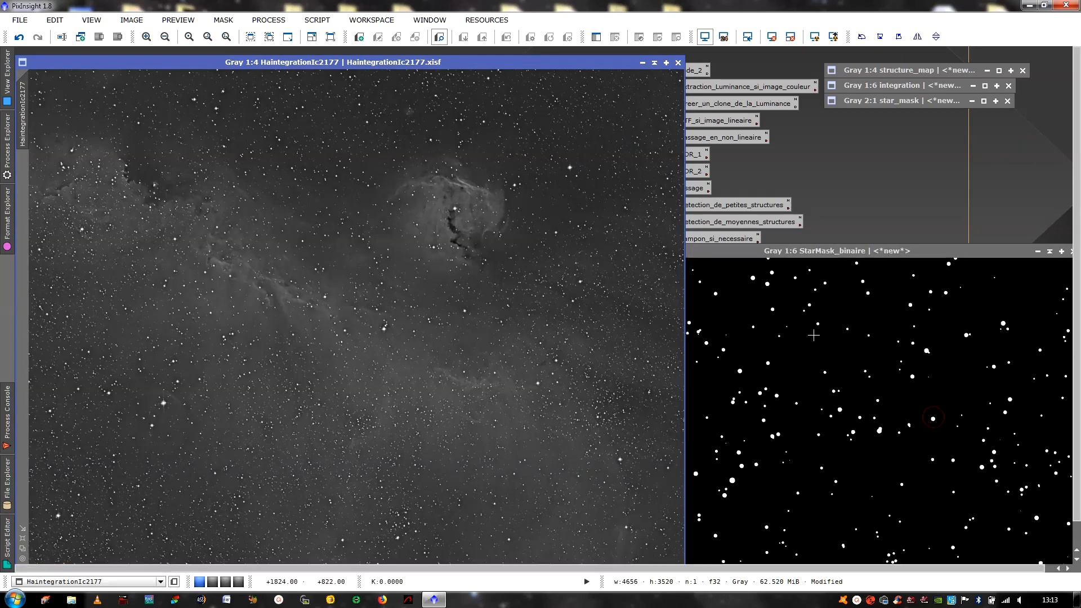
drag(907, 251, 754, 206)
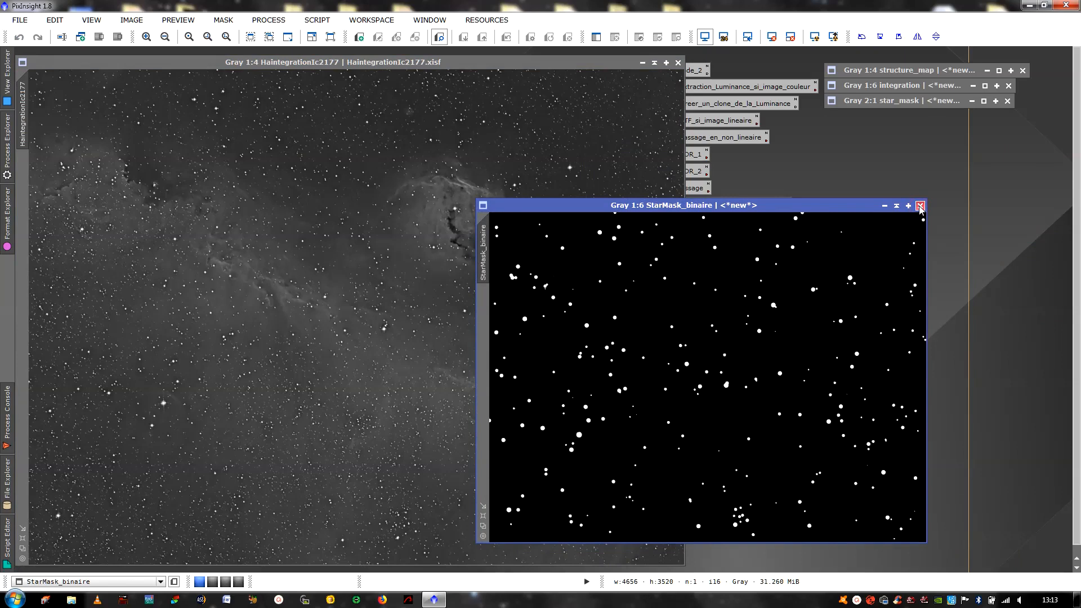
click(919, 206)
- Bring back star_mask in place of the nebula image and binarize it with Passage_StarMask_en_binaire using threshold a=0.05
click(984, 100)
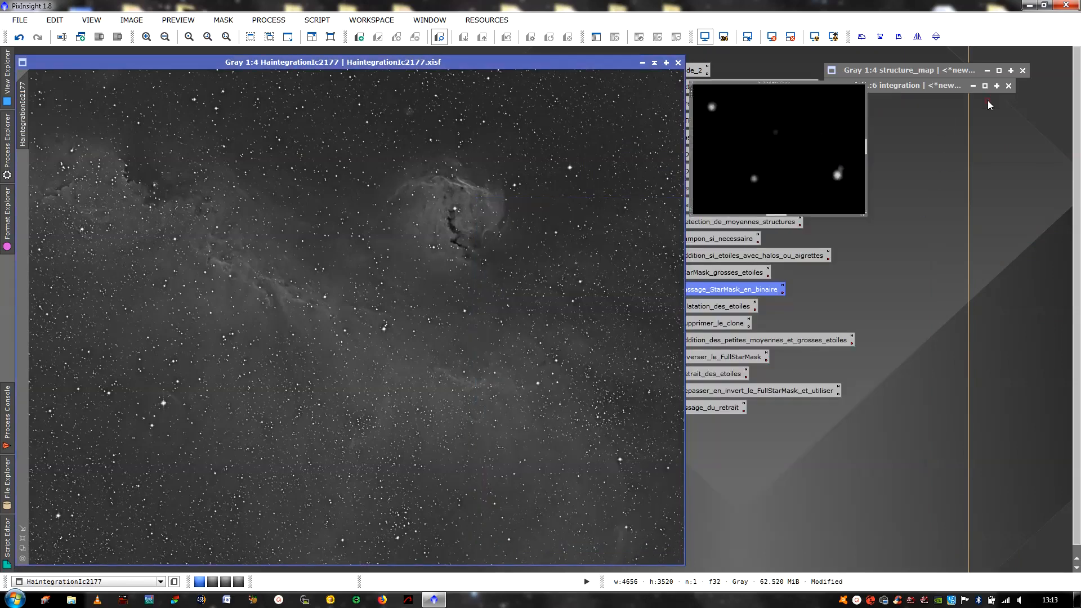
click(654, 63)
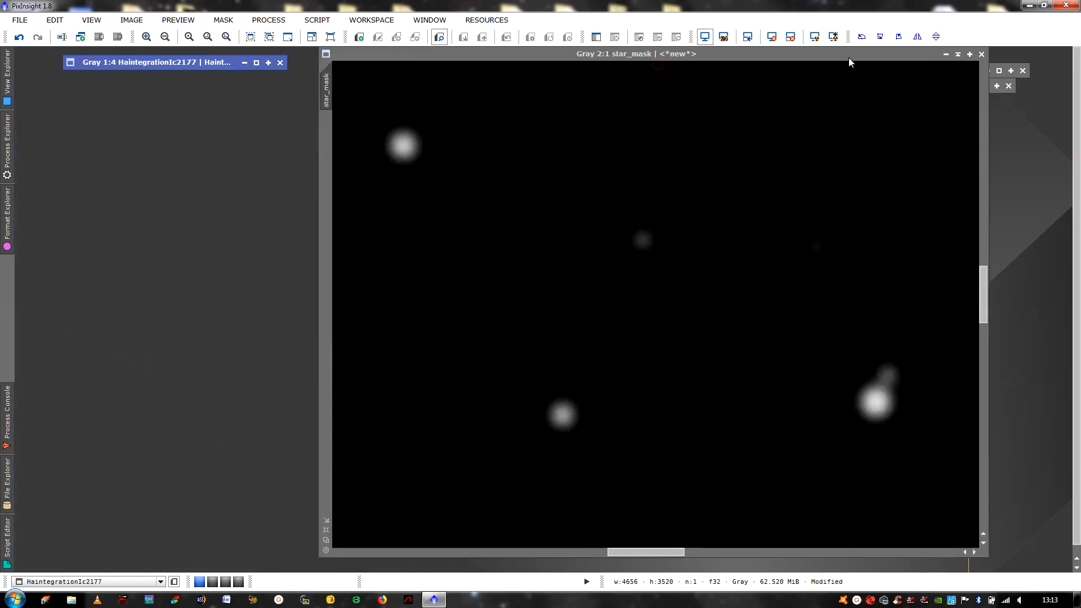
drag(918, 56, 599, 96)
double_click(715, 296)
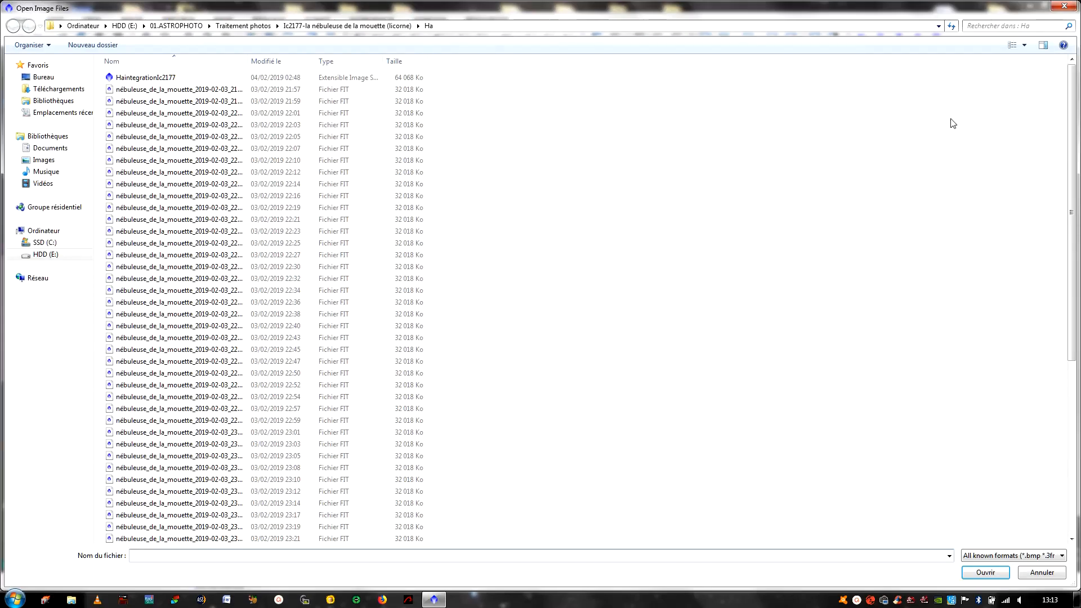
click(1056, 7)
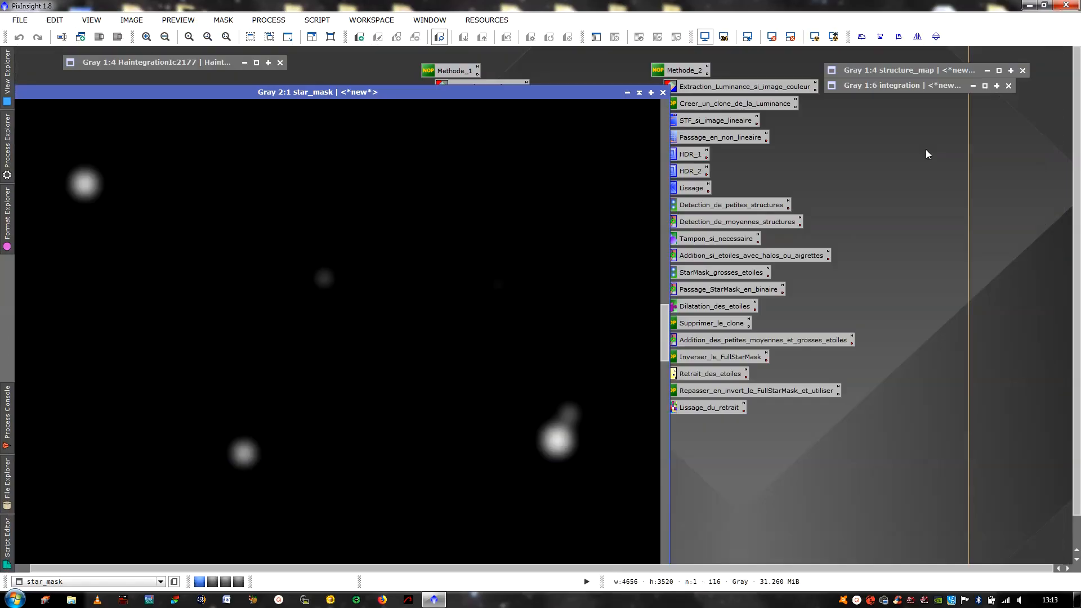
double_click(718, 291)
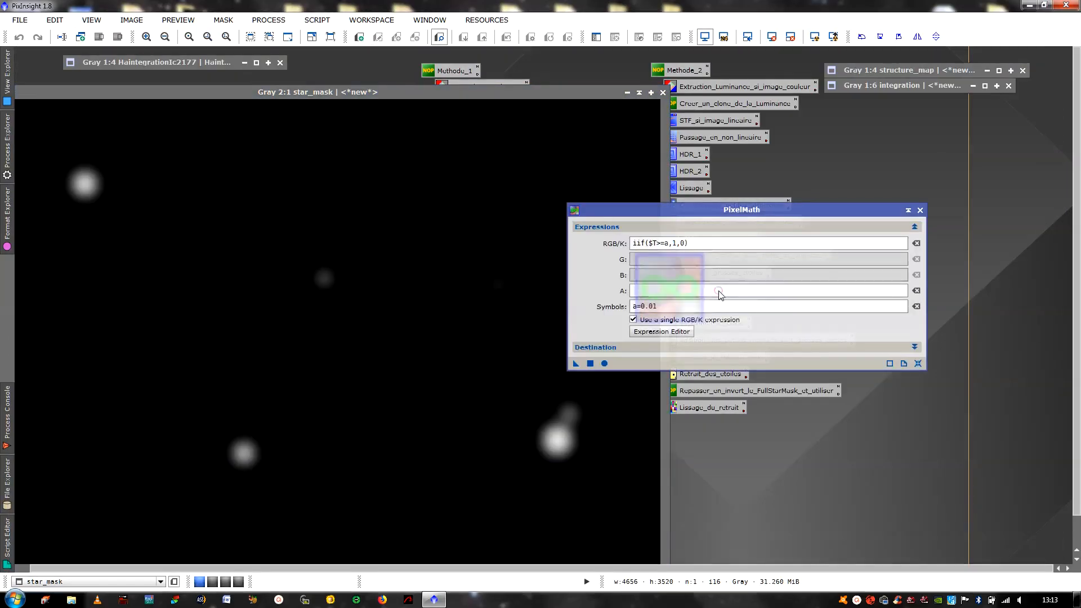
click(690, 307)
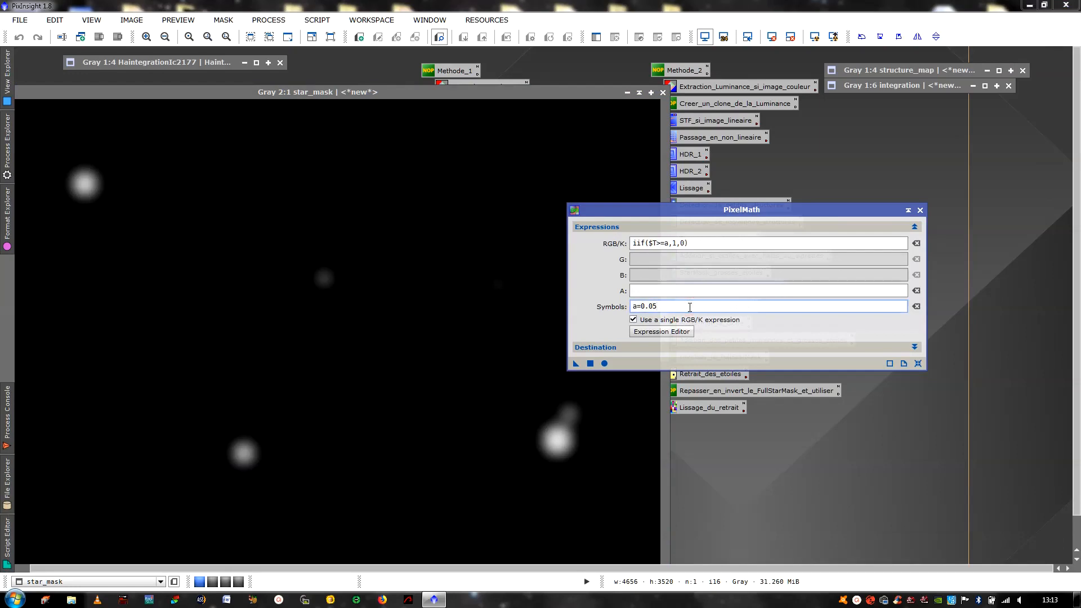
click(590, 363)
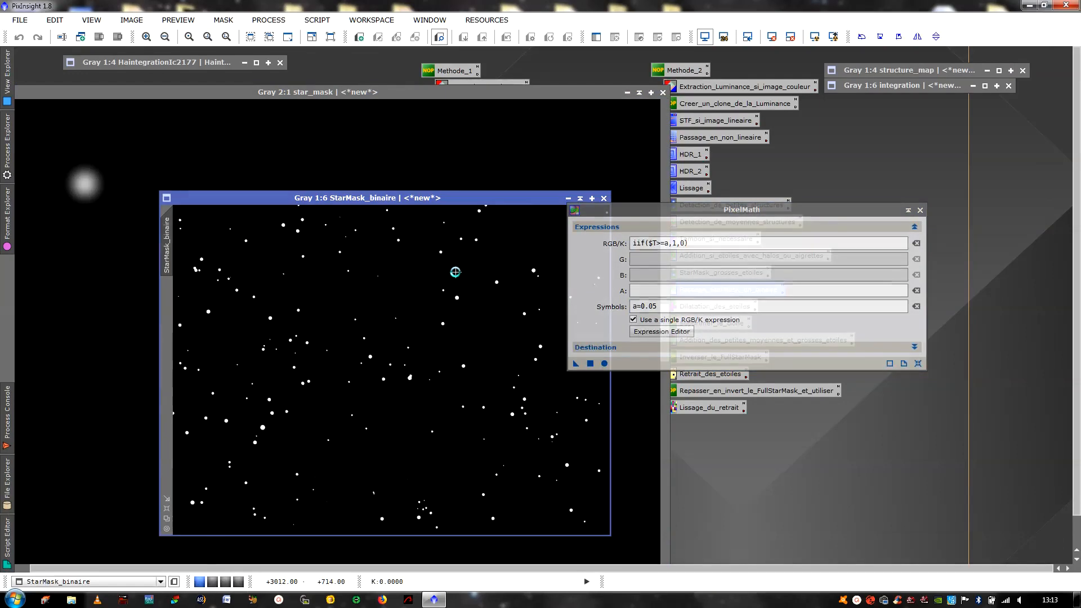
- Mask HaintegrationIc2177 with the new StarMask_binaire, examine its star coverage up to 2:1 zoom, and close PixelMath
click(639, 92)
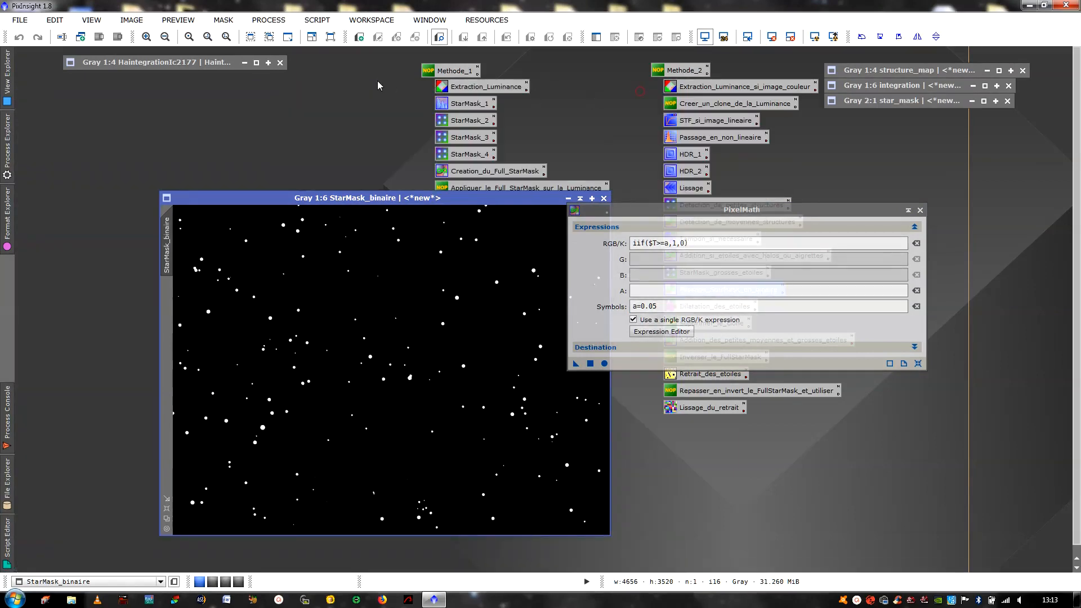
click(256, 63)
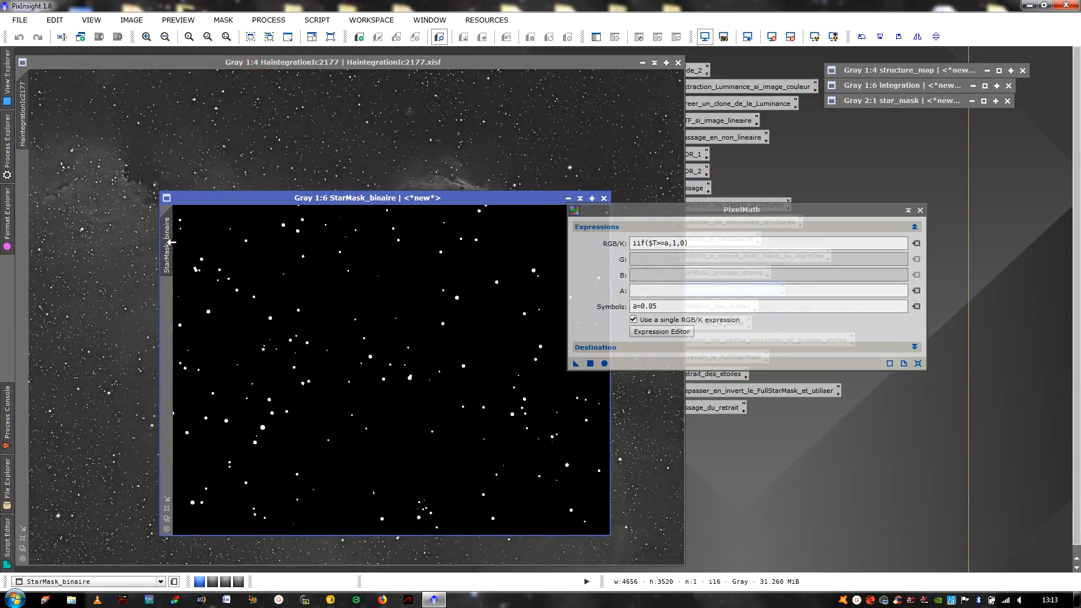
drag(169, 242, 25, 186)
click(199, 143)
scroll(279, 175, down, 3)
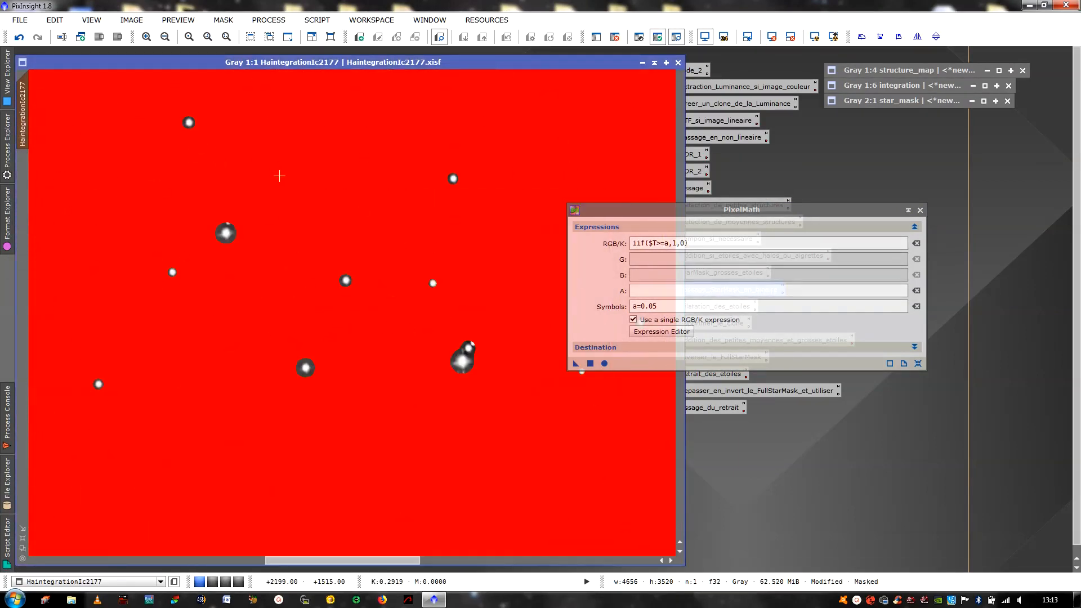
scroll(281, 177, down, 1)
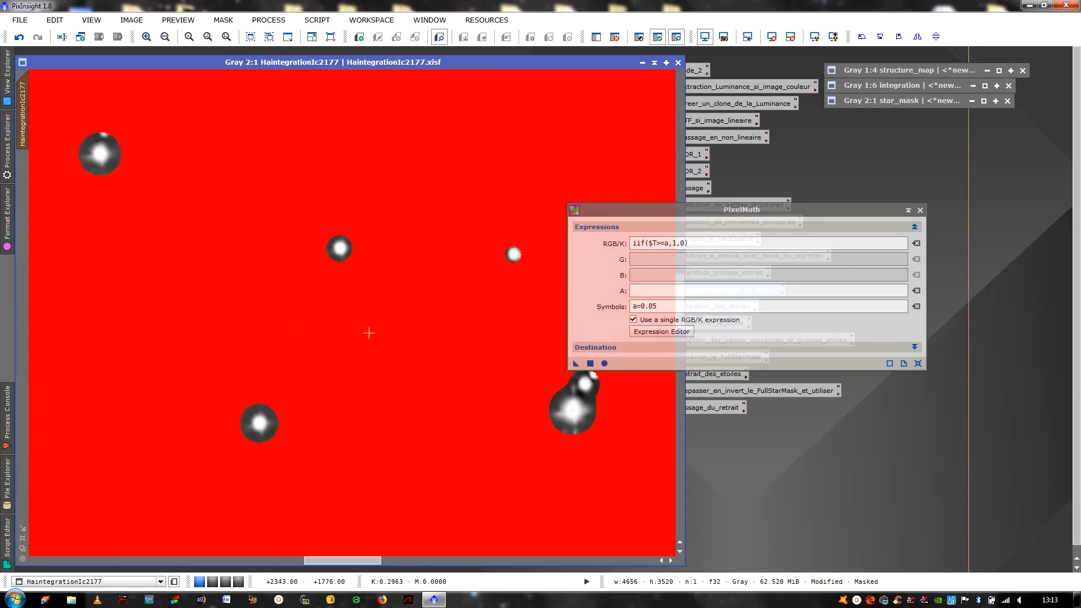
scroll(369, 333, up, 4)
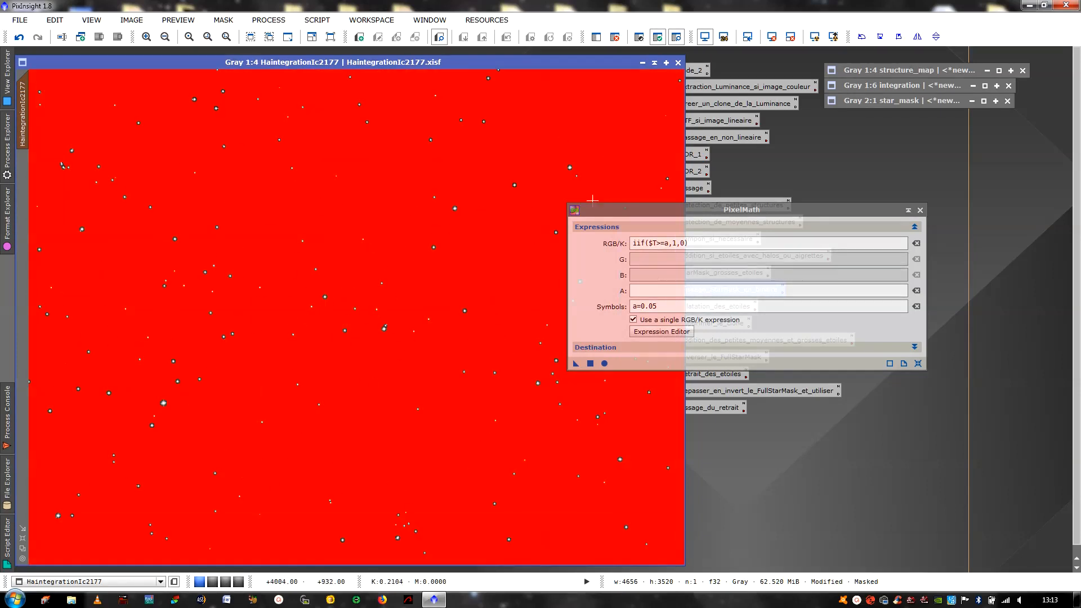
click(920, 210)
- Remove the mask from HaintegrationIc2177, collapse the open images, and put StarMask_binaire in star_mask's place beneath the integration mask
right_click(407, 237)
mouse_move(599, 355)
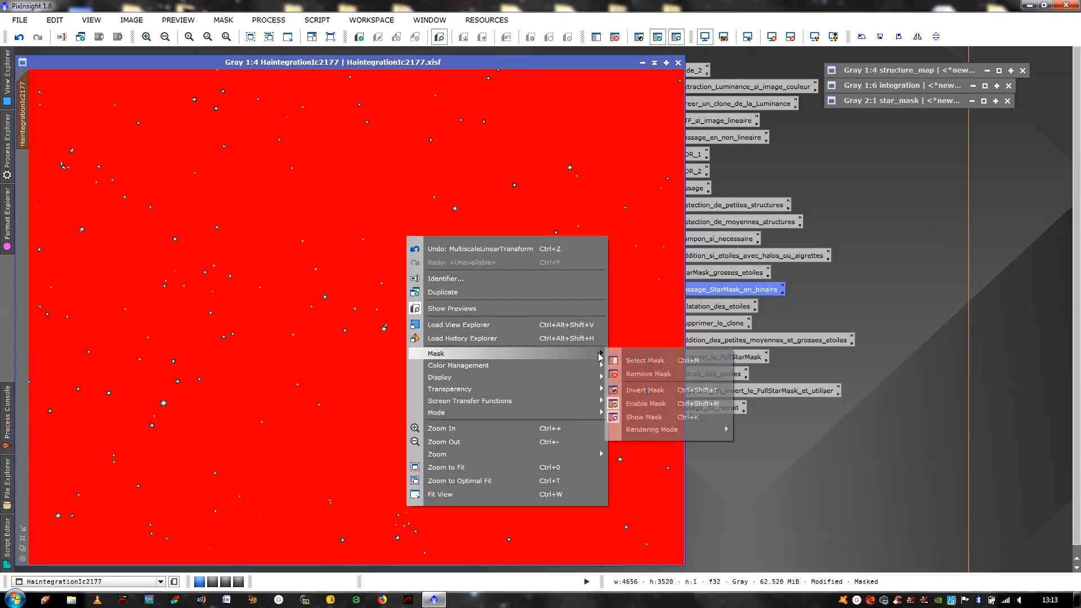
click(647, 374)
click(655, 63)
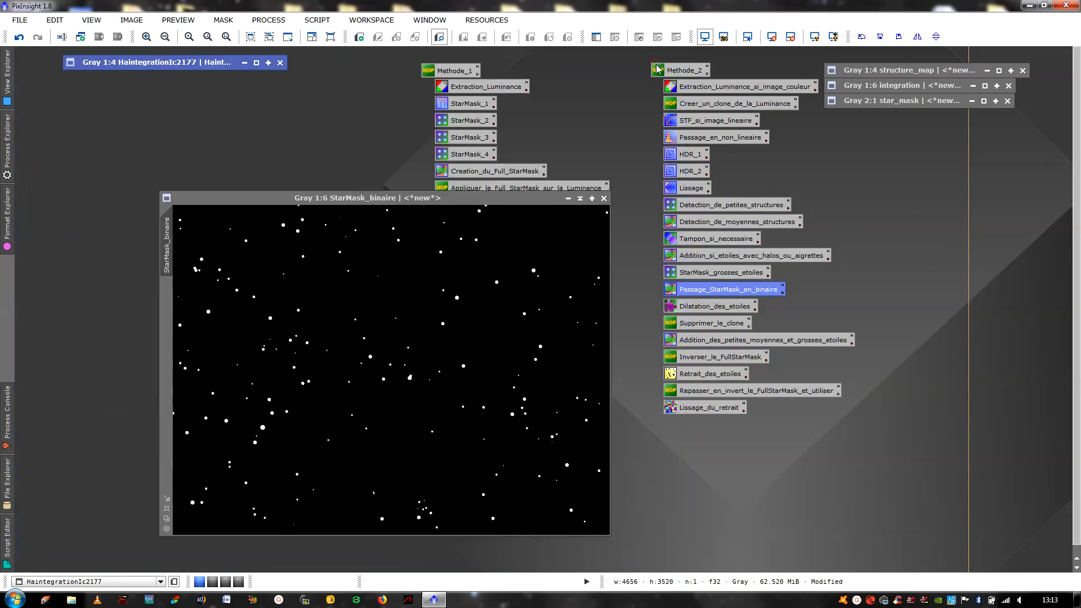
click(582, 198)
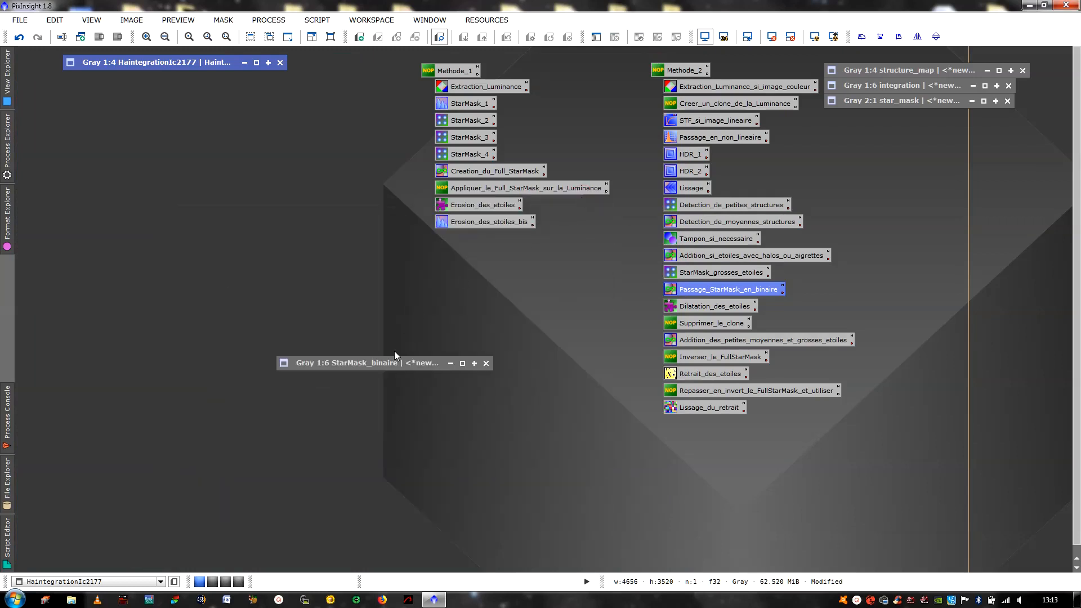
drag(396, 355, 958, 536)
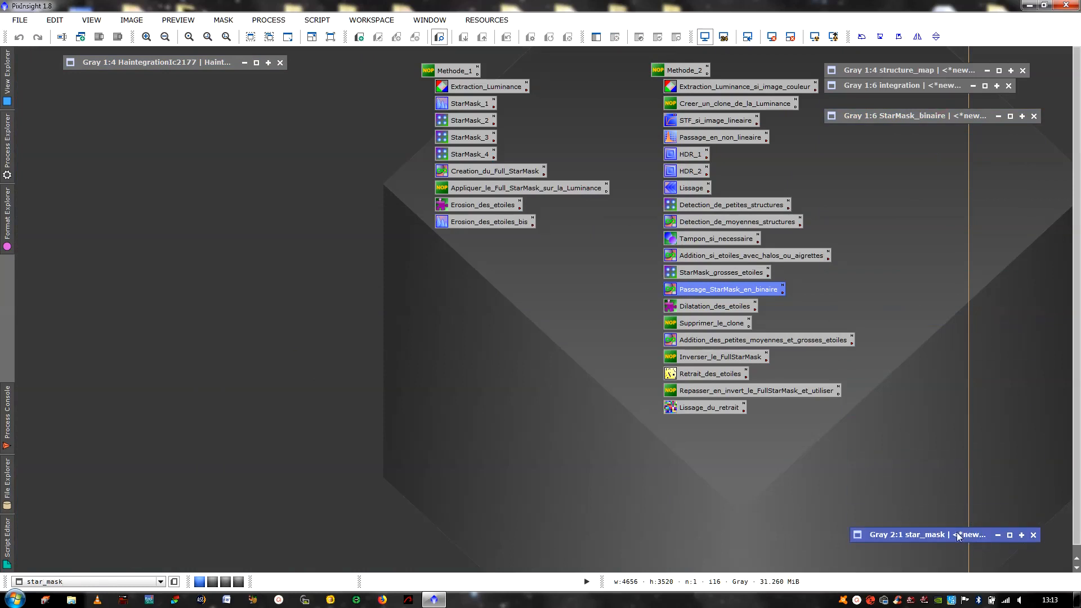
drag(927, 125, 929, 113)
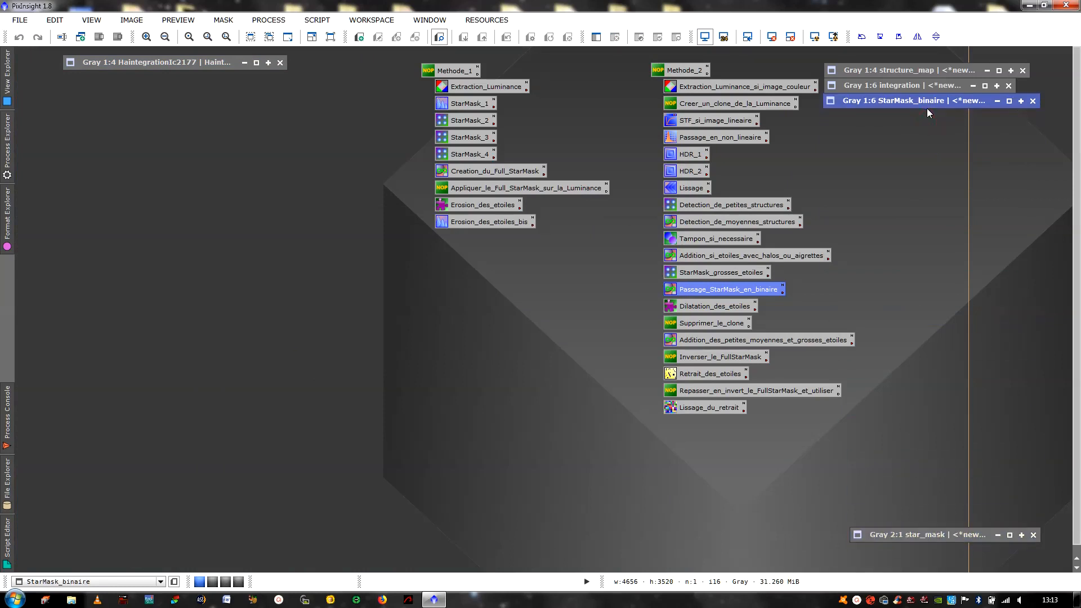
- Align the collapsed StarMask_binaire with the other masks, view it restored, and collapse it again
click(719, 311)
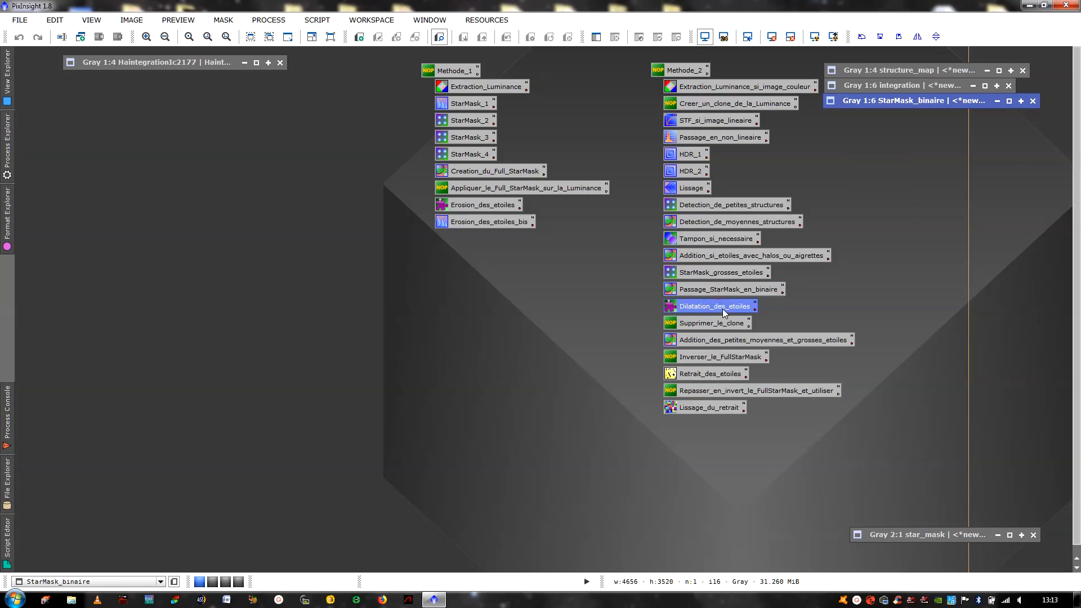
drag(930, 104, 935, 104)
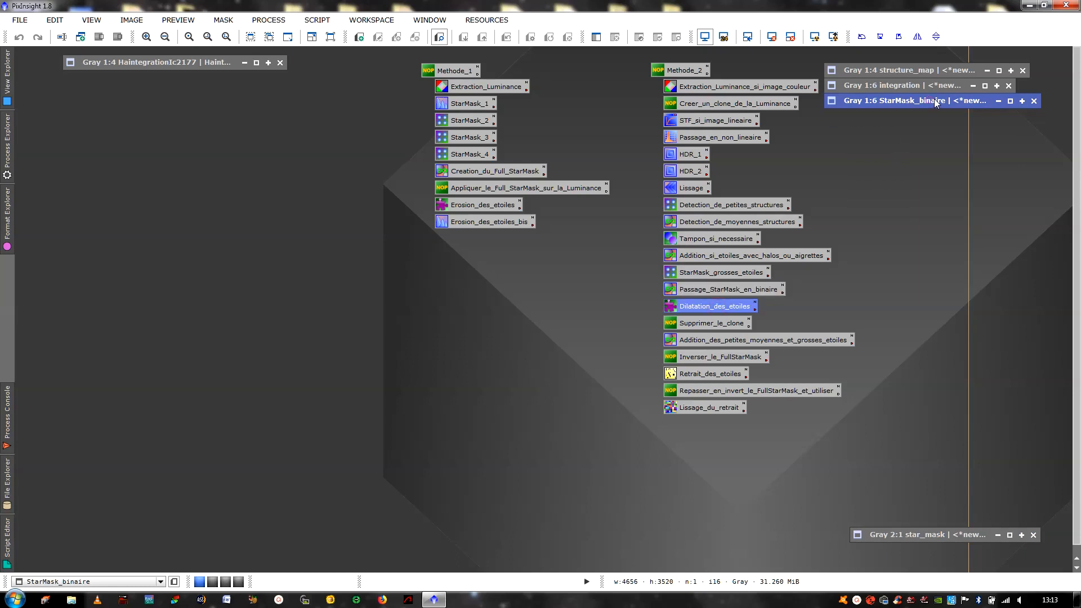
click(1009, 101)
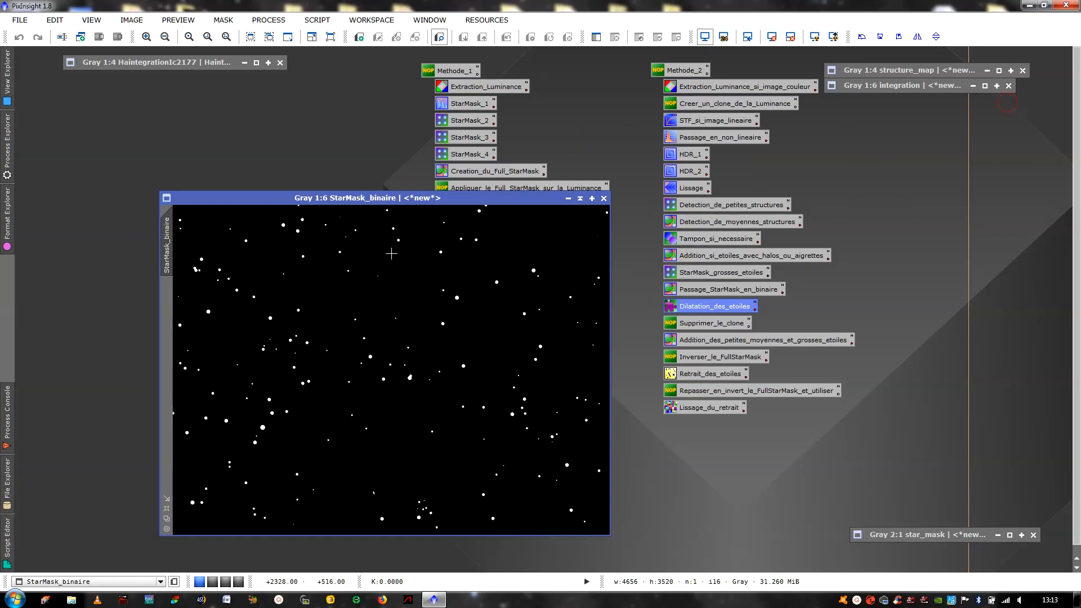
click(580, 198)
- Restore the integration mask, enlarge its stars with Dilatation_des_etoiles at size 5 and one iteration, and check the whole image
click(886, 85)
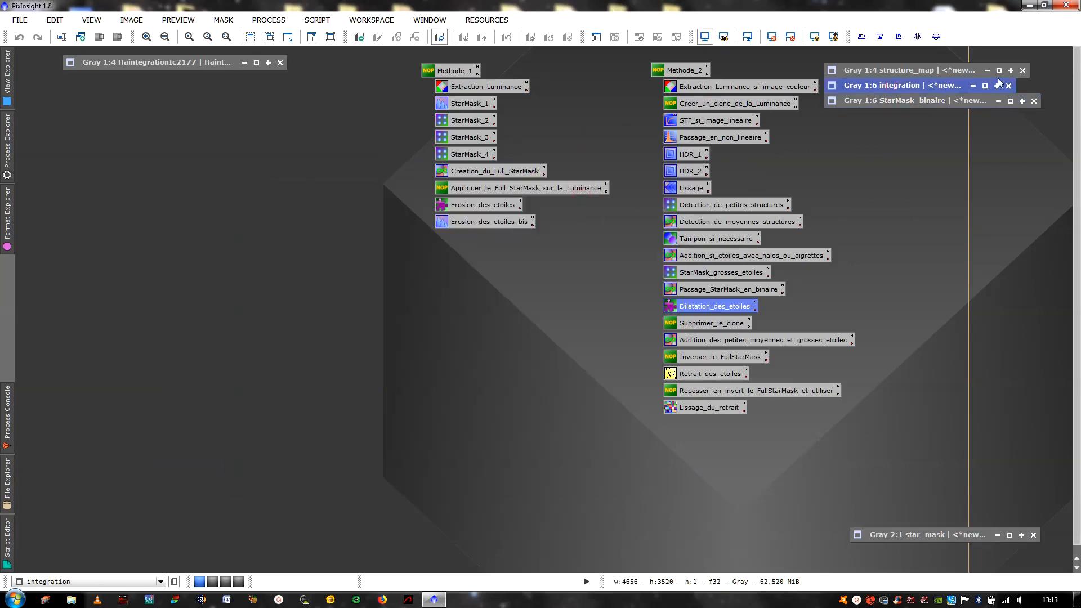
click(984, 86)
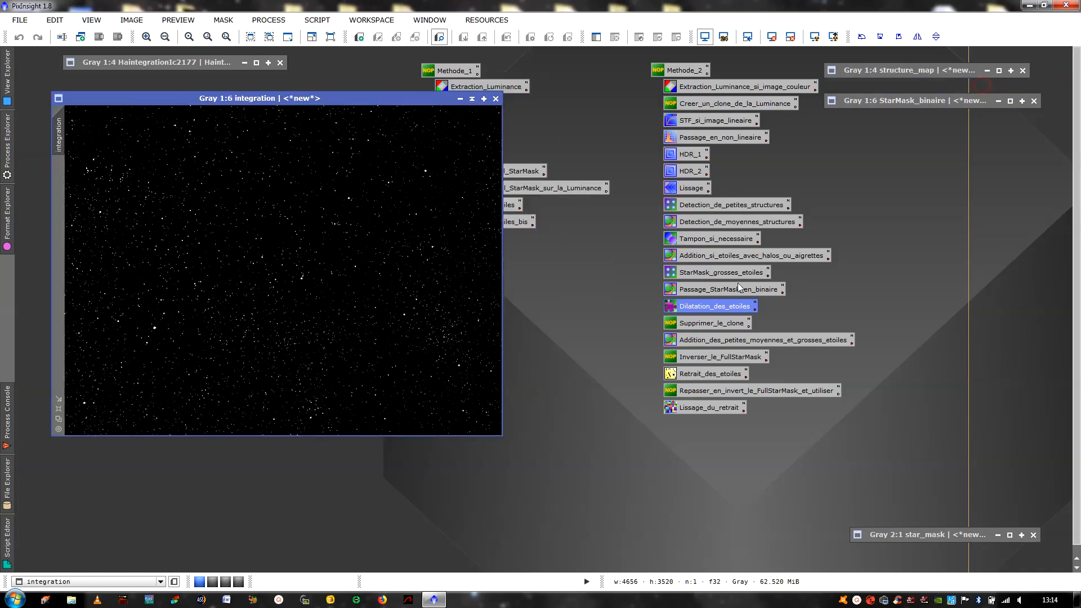
double_click(713, 311)
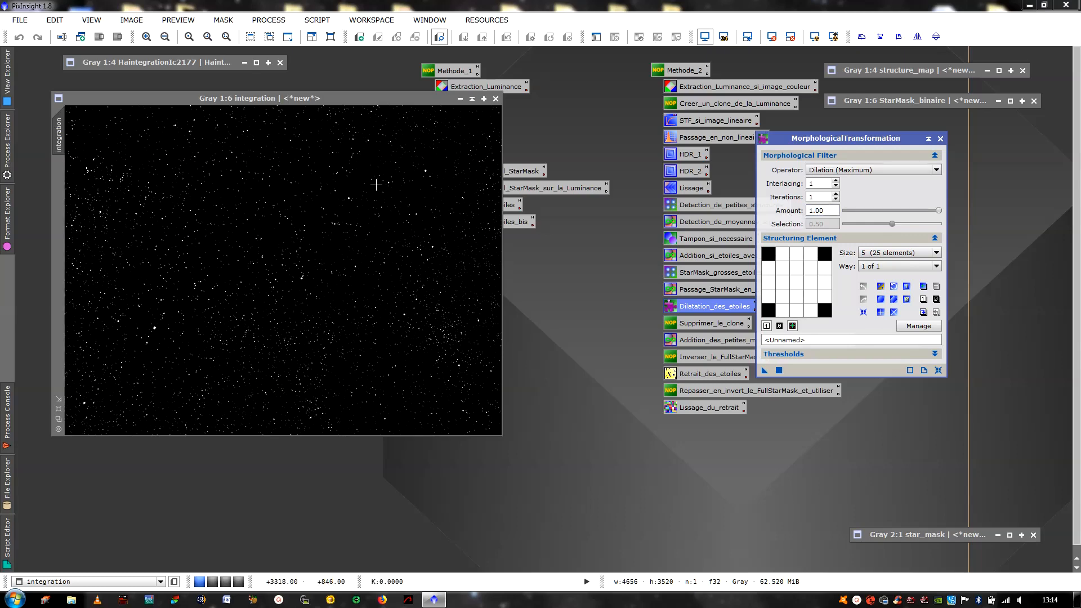
click(354, 251)
scroll(358, 250, up, 6)
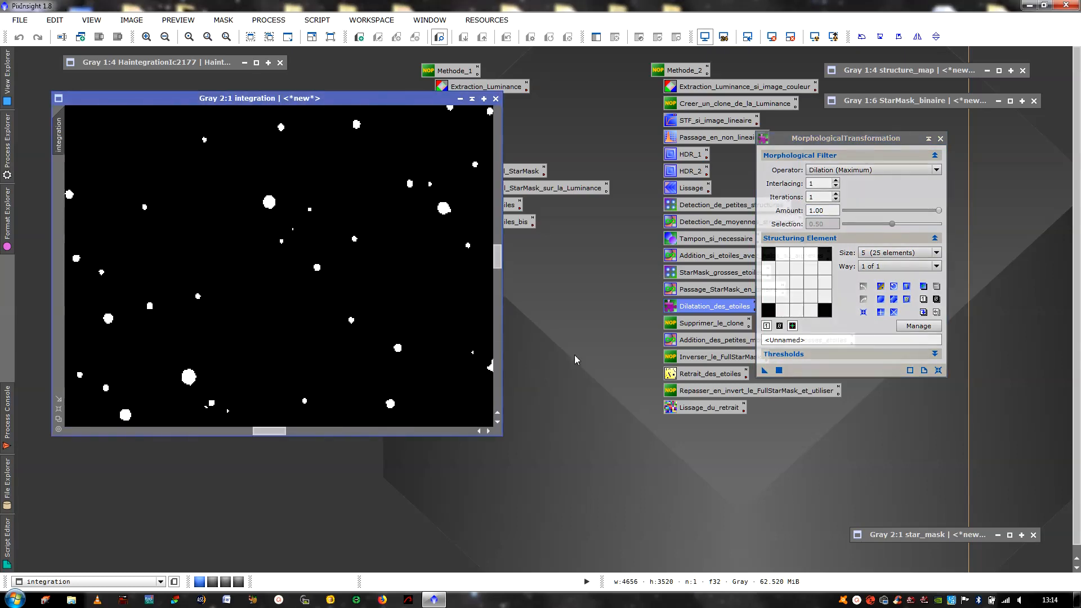
drag(764, 370, 343, 220)
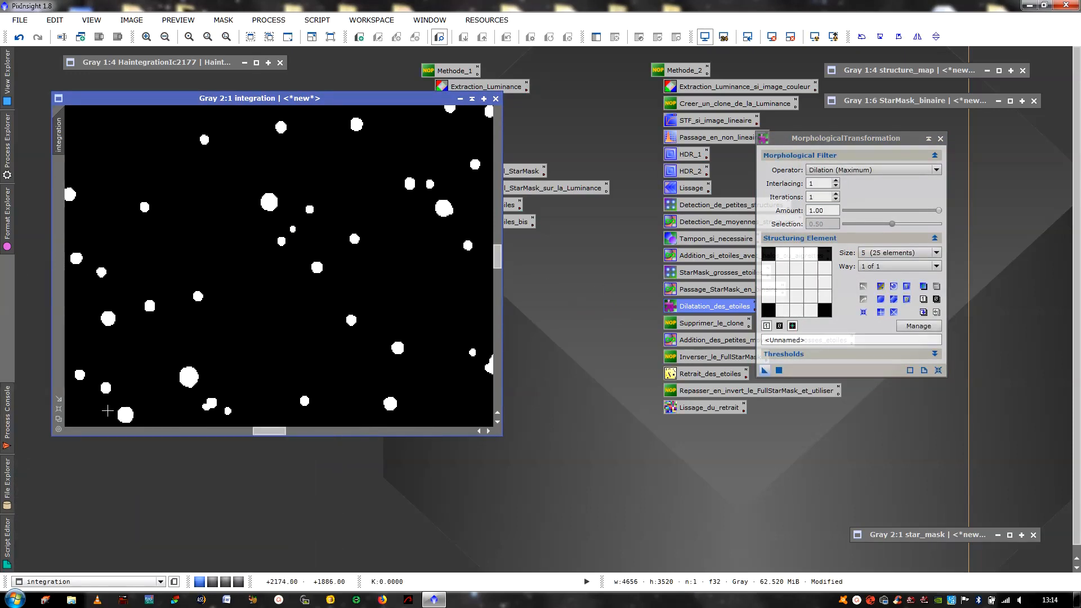
click(58, 420)
click(58, 423)
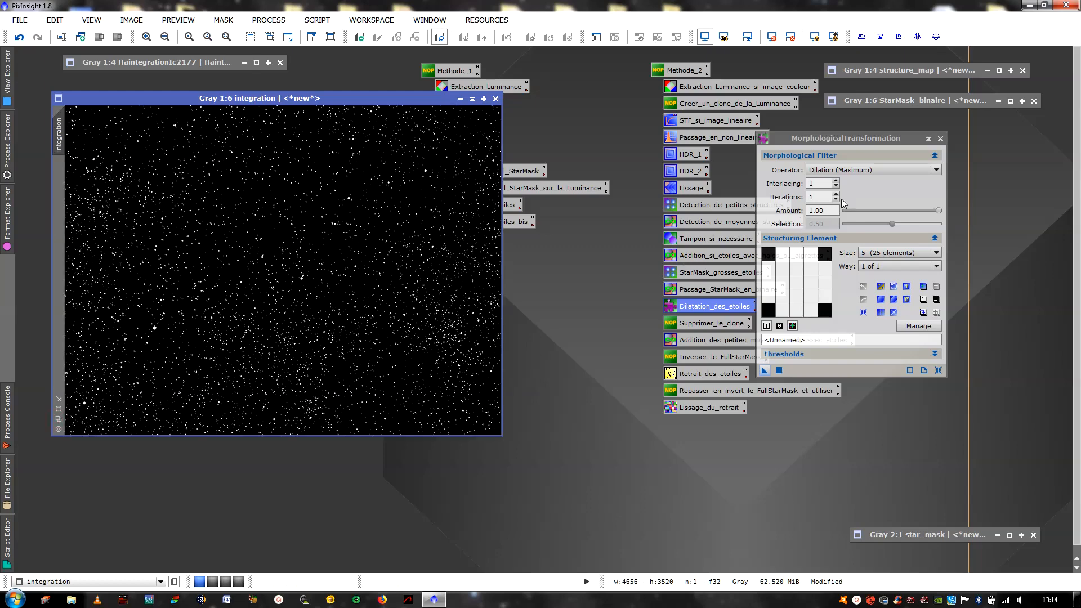
- Apply the same size 5 dilation to structure_map, collapse both dilated masks, and close MorphologicalTransformation
click(911, 73)
click(987, 71)
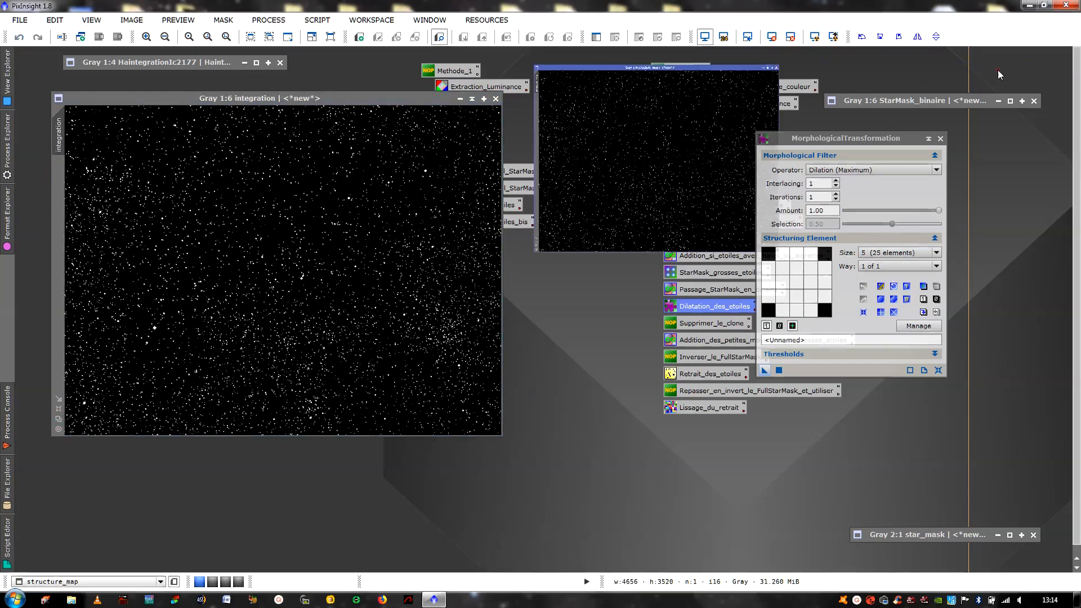
drag(764, 373, 397, 242)
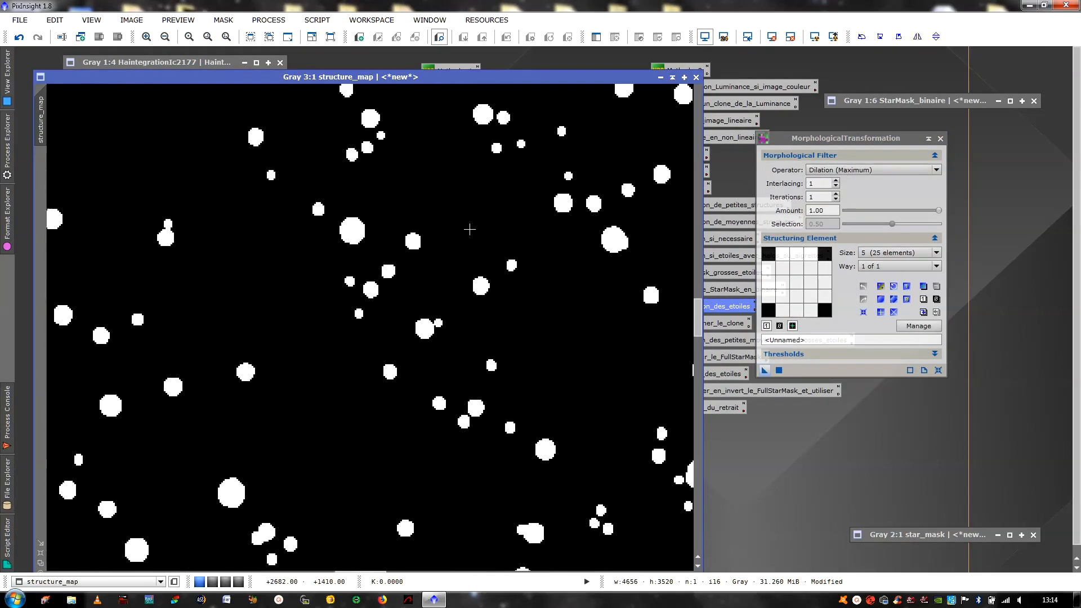
scroll(469, 229, down, 6)
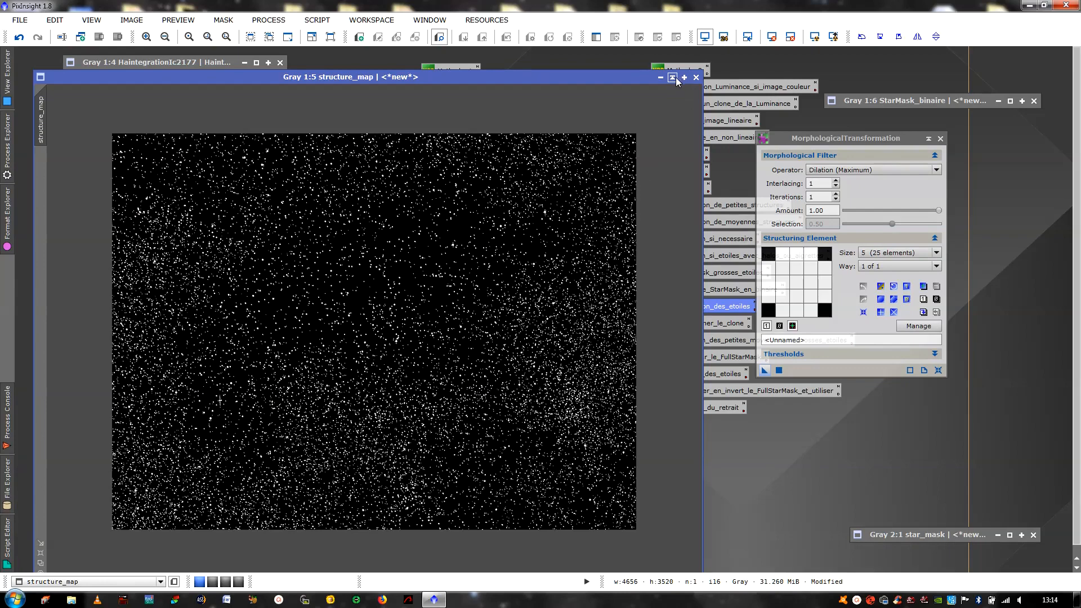
click(672, 77)
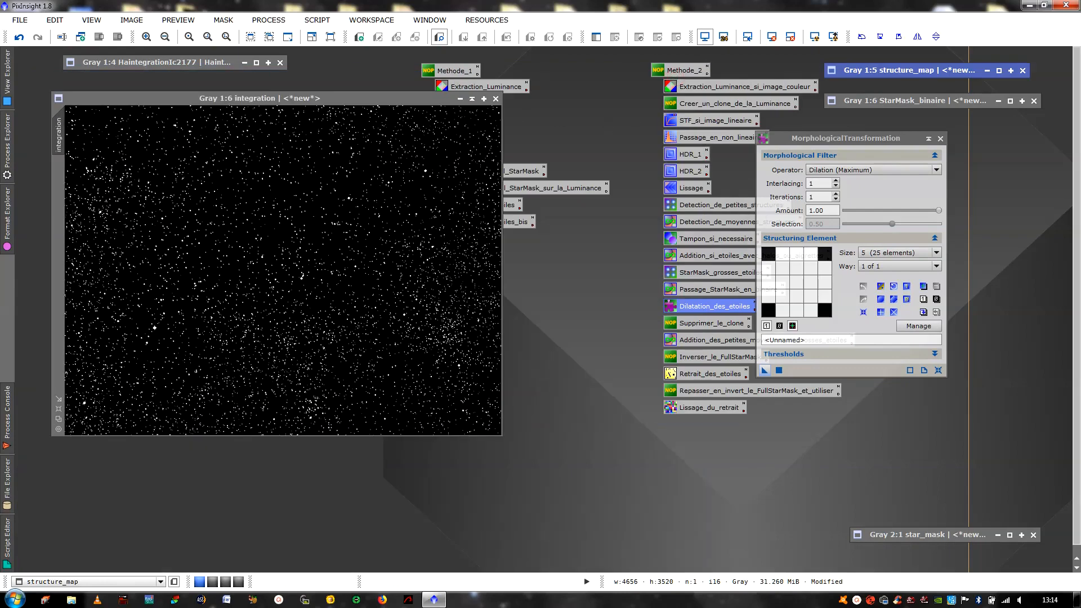
click(472, 99)
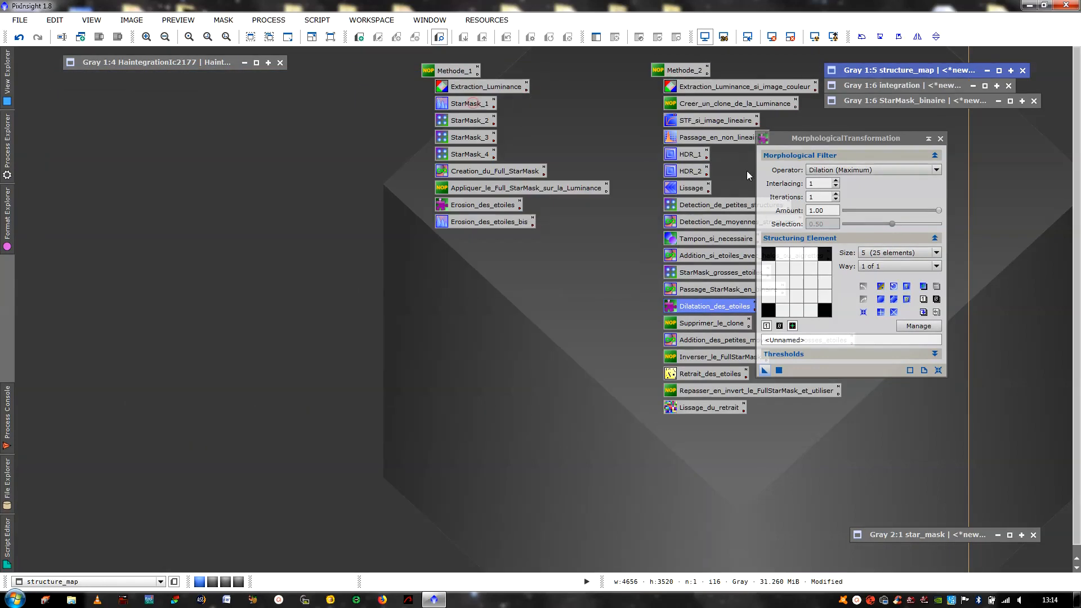
click(940, 139)
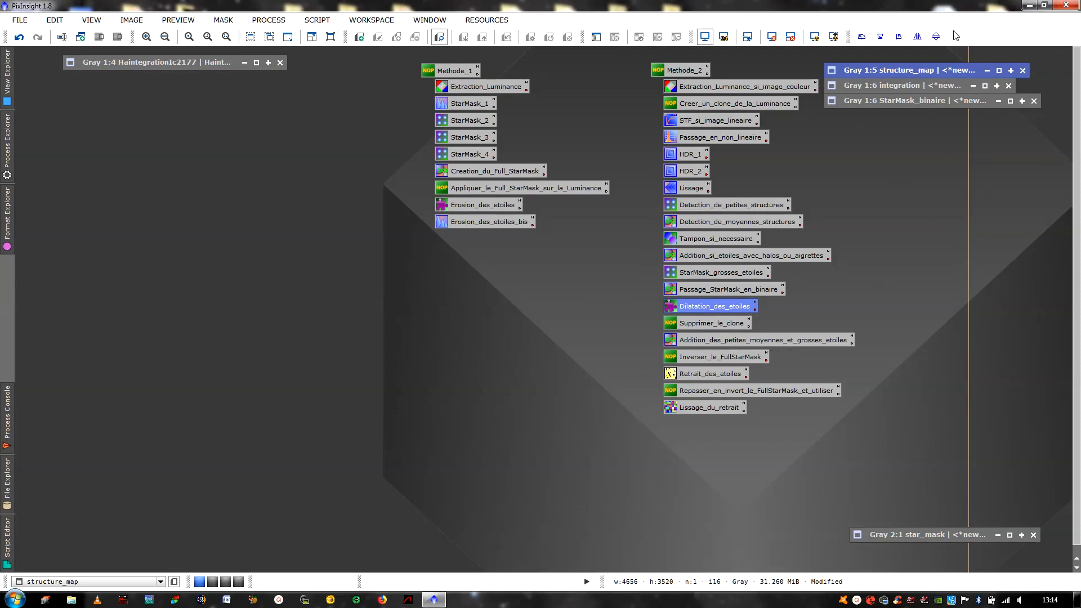
- Load Addition_des_petites_moyennes_et_grosses_etoiles and replace its PixelMath expression with StarMask_binaire+integration+structure_map
double_click(711, 340)
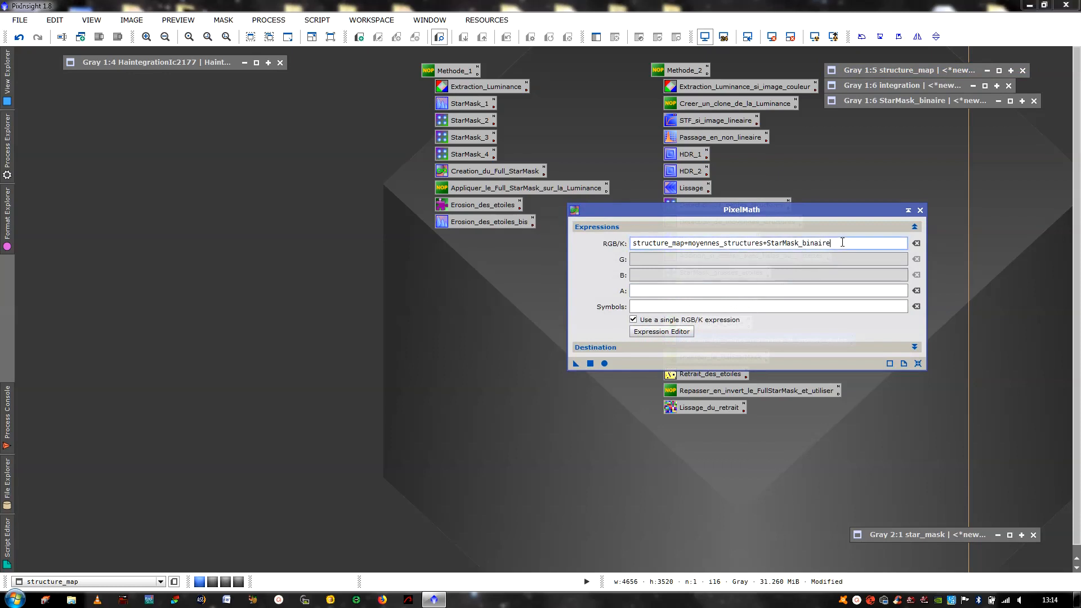
drag(842, 243, 595, 243)
key(Delete)
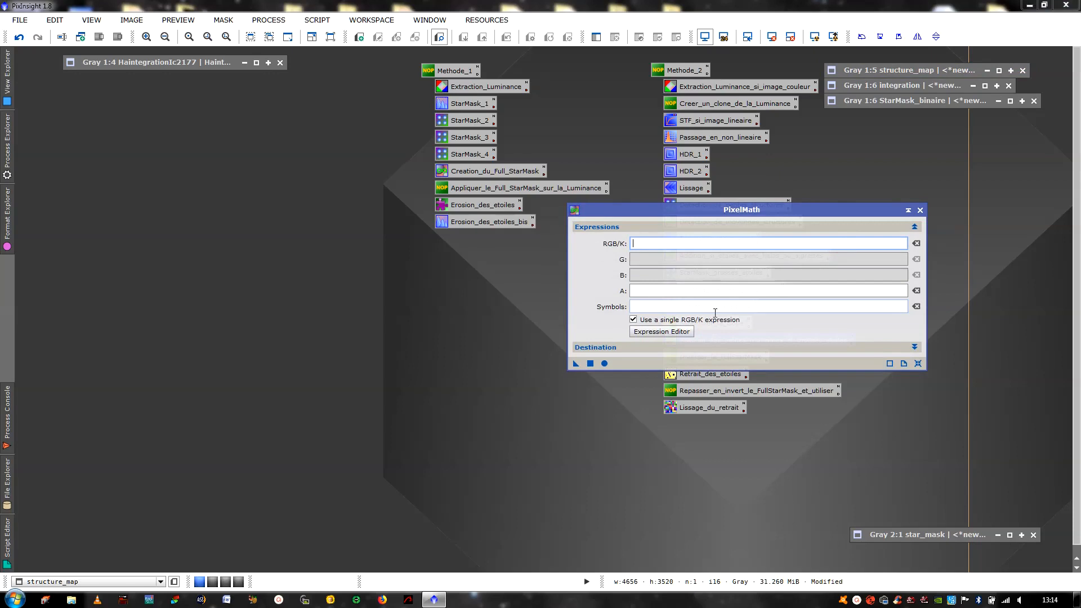
click(662, 331)
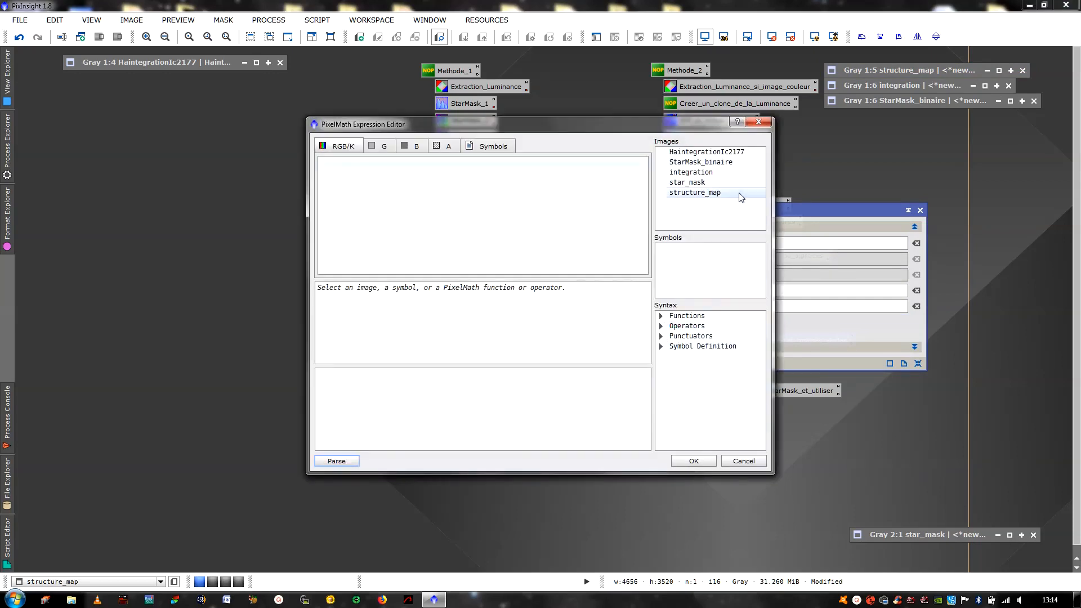
click(731, 166)
double_click(732, 166)
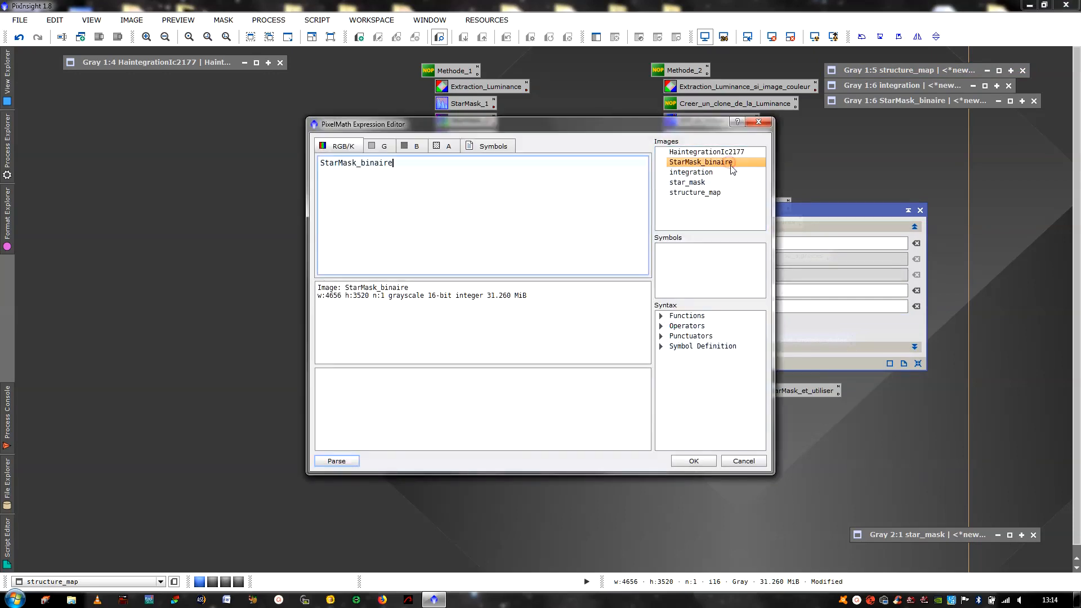
text(+)
click(696, 176)
text(+)
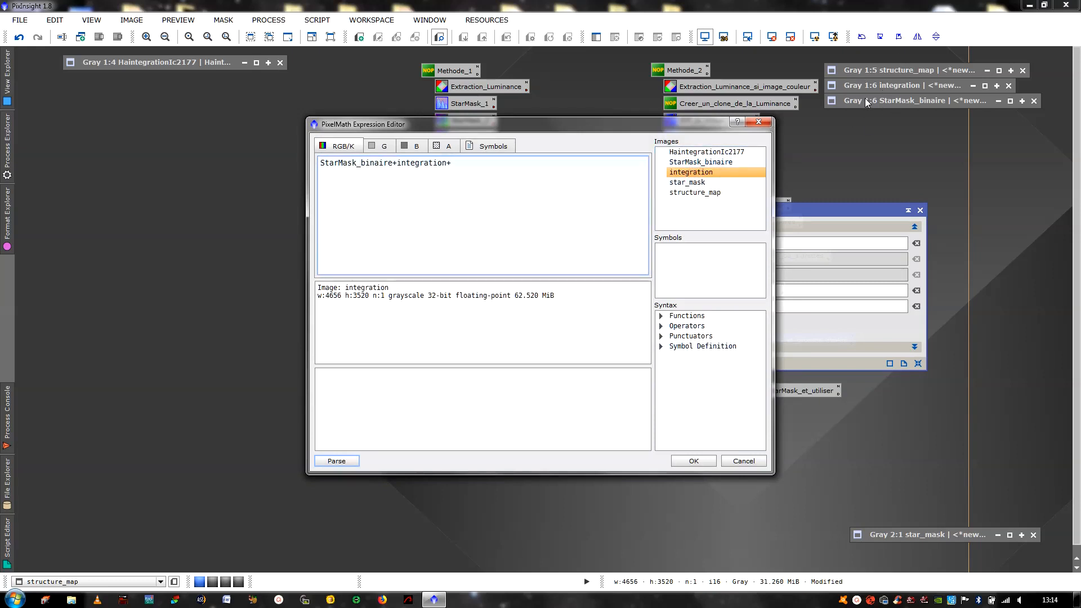
double_click(695, 192)
click(689, 460)
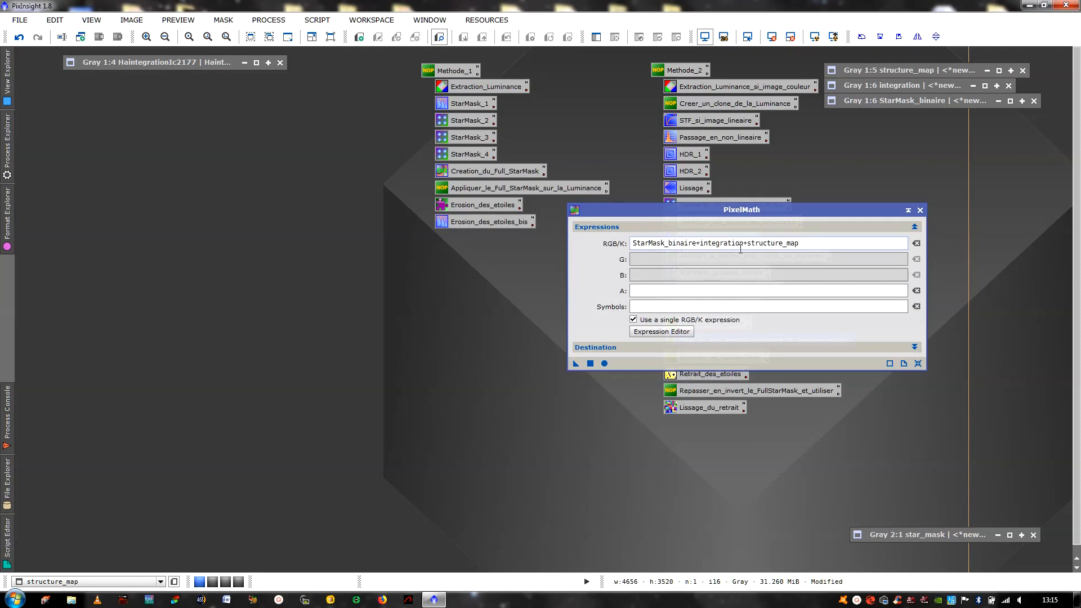
- Run PixelMath to create FullStarMask, close the process, inspect the mask's stars, and park it collapsed beneath StarMask_binaire
drag(576, 363, 594, 365)
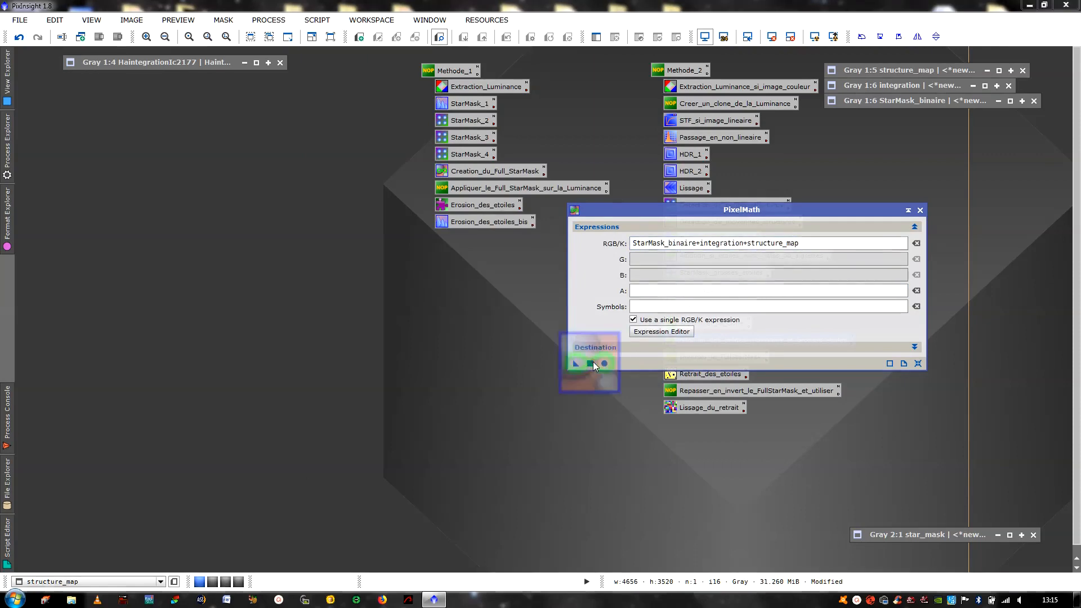
click(592, 363)
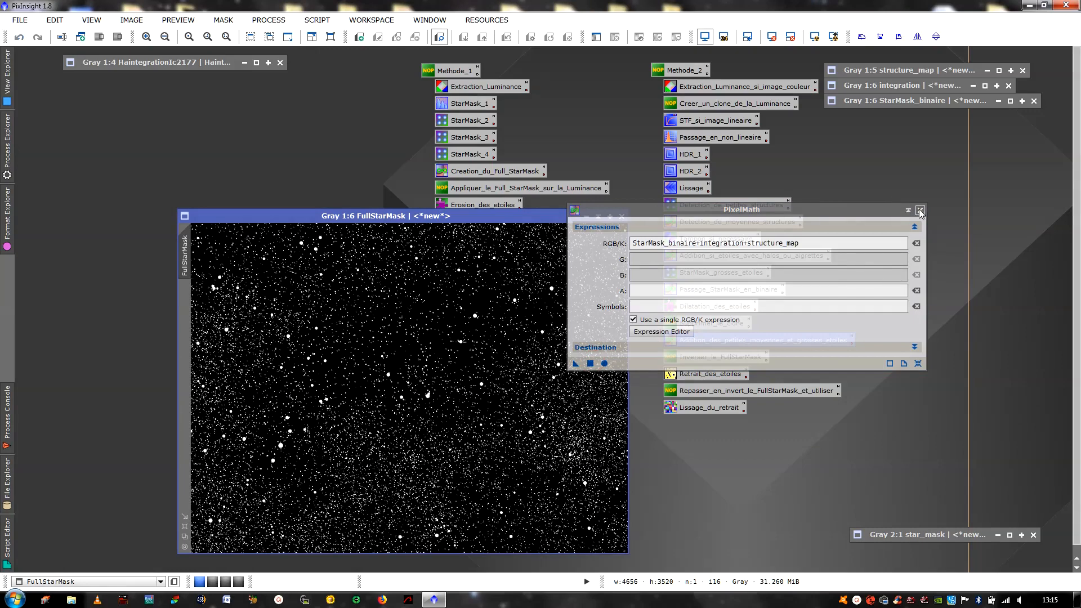
click(920, 211)
scroll(441, 338, up, 6)
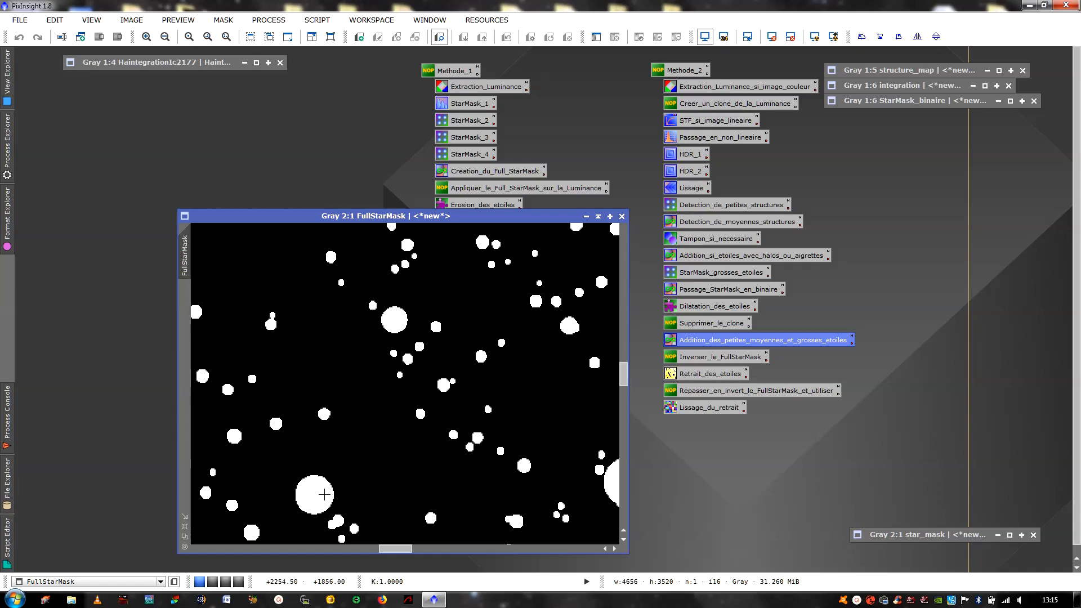
click(185, 537)
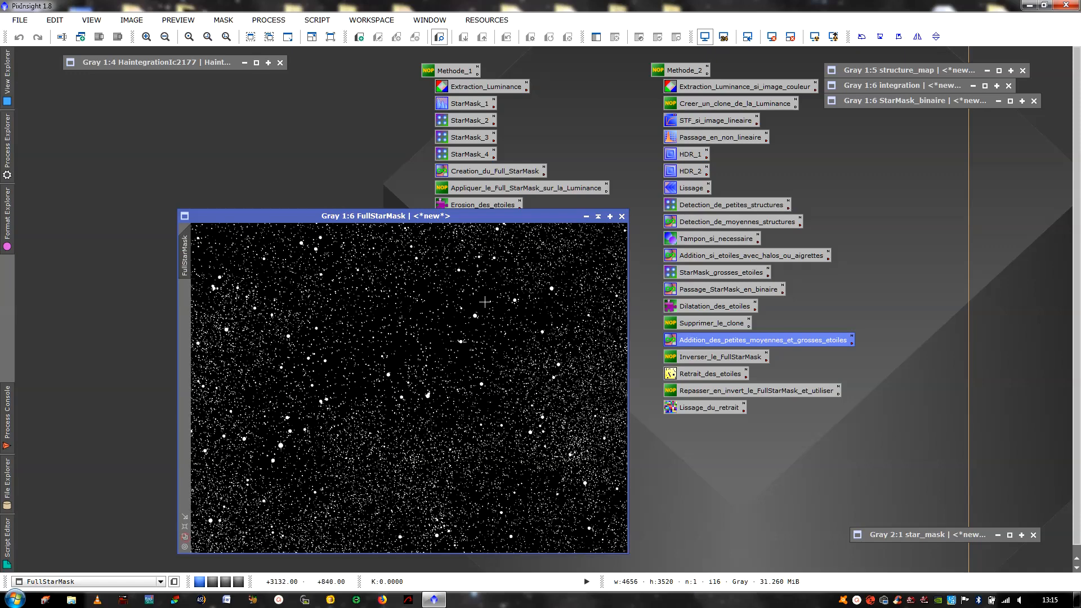
click(599, 217)
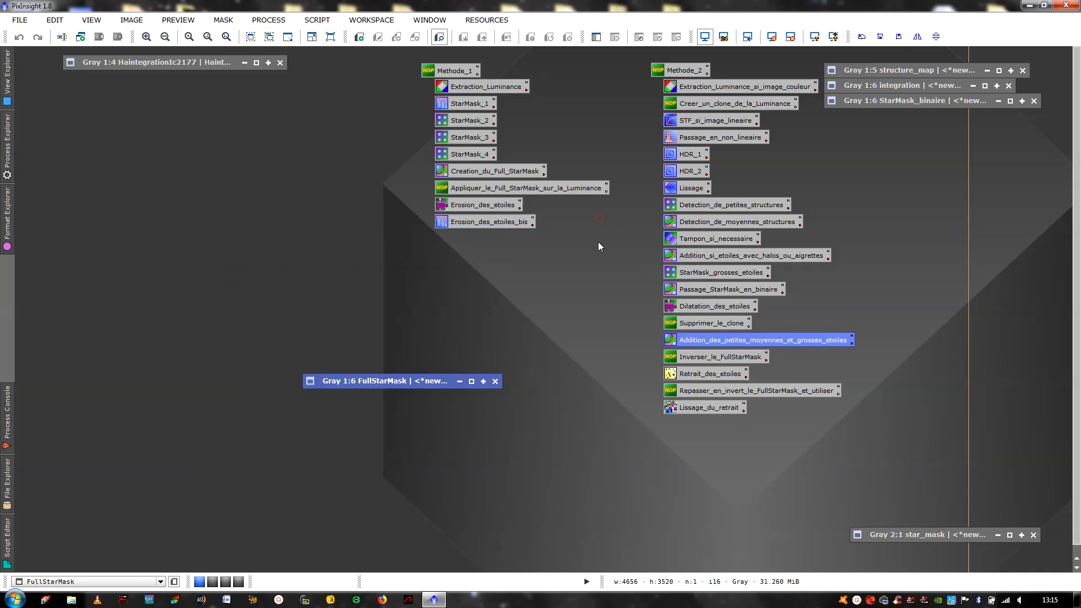
drag(395, 385, 916, 137)
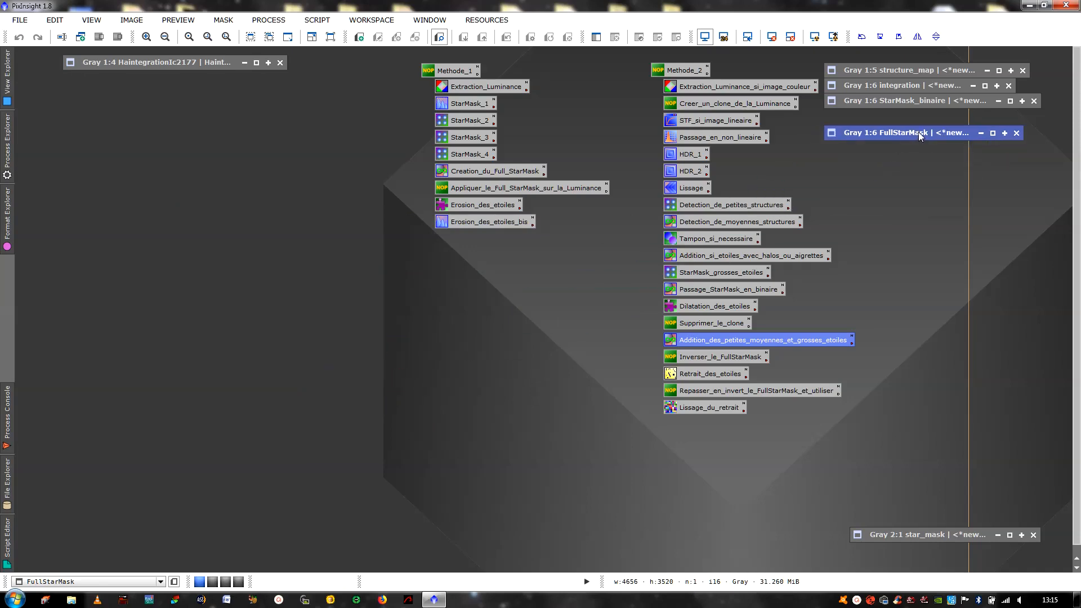
- Restore HaintegrationIc2177, undo its HDR processing, and shift its window clear of the Methode_2 process icons
click(256, 63)
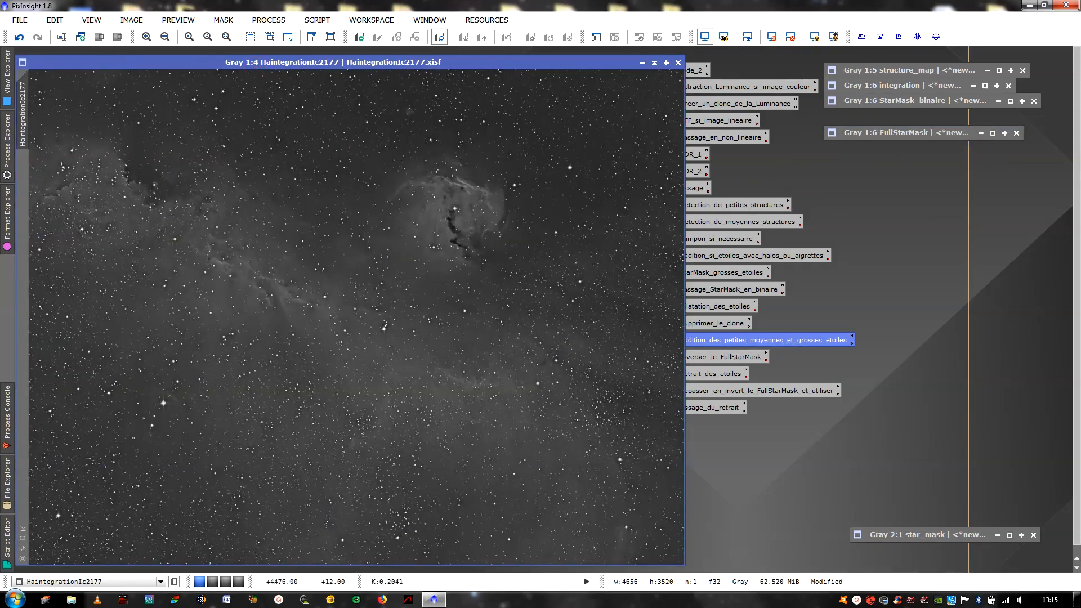
click(19, 37)
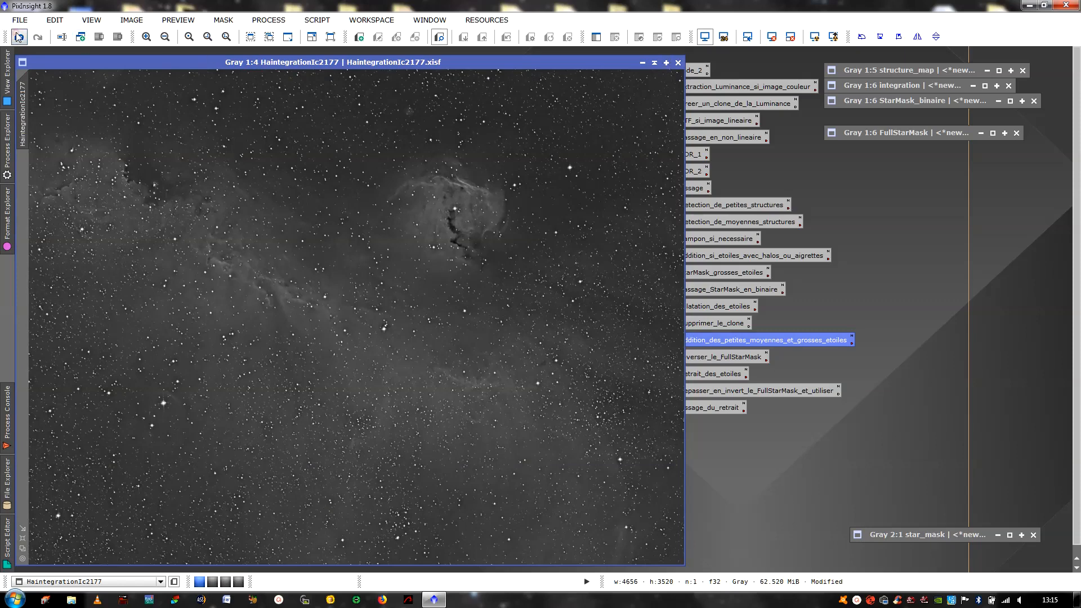
click(37, 37)
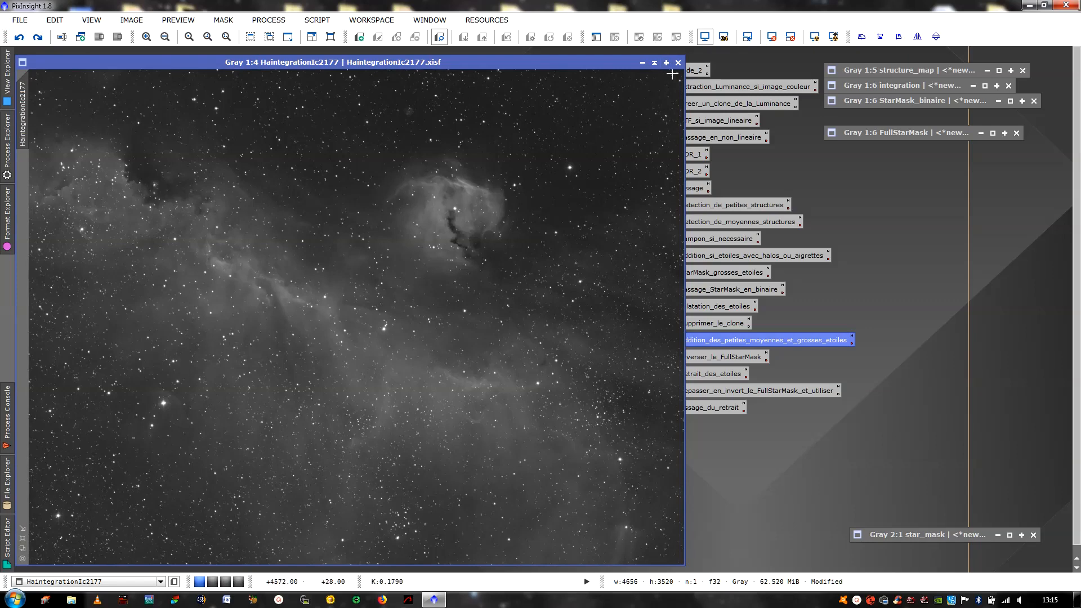
drag(573, 66, 545, 59)
- Open the Retrait_des_etoiles DefectMap process, restore FullStarMask in place of the nebula image, and invert the mask
double_click(701, 373)
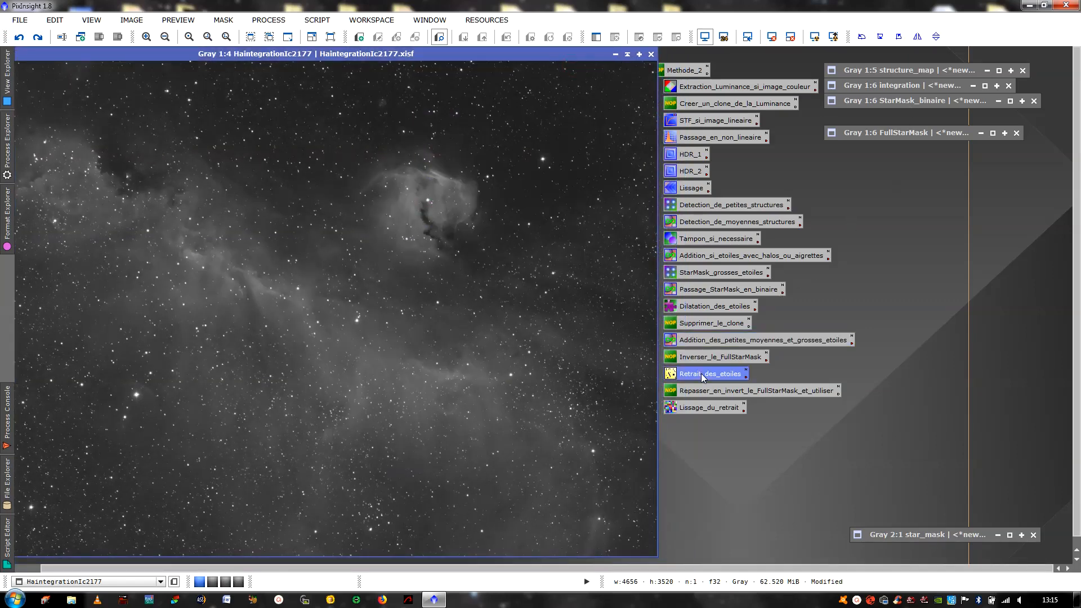
drag(602, 429, 936, 257)
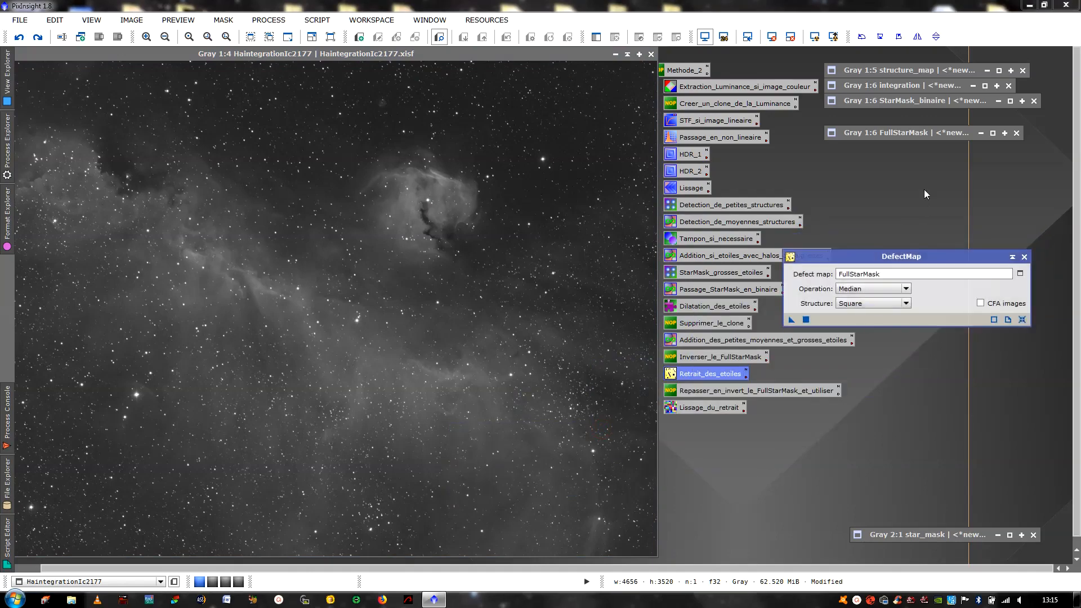
click(993, 133)
click(616, 54)
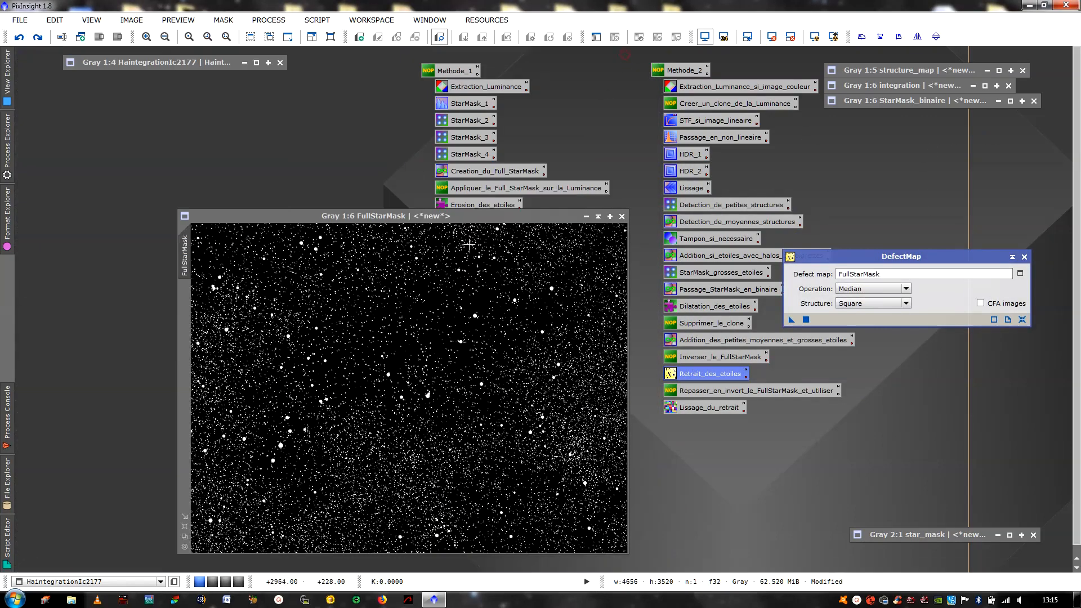
drag(483, 219, 792, 128)
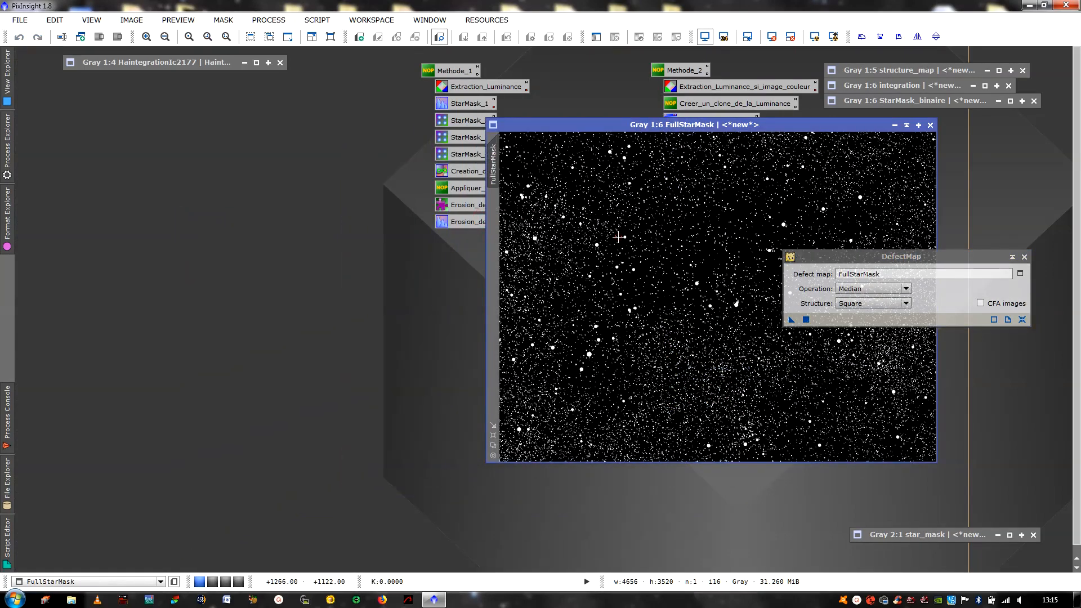
key(ctrl+i)
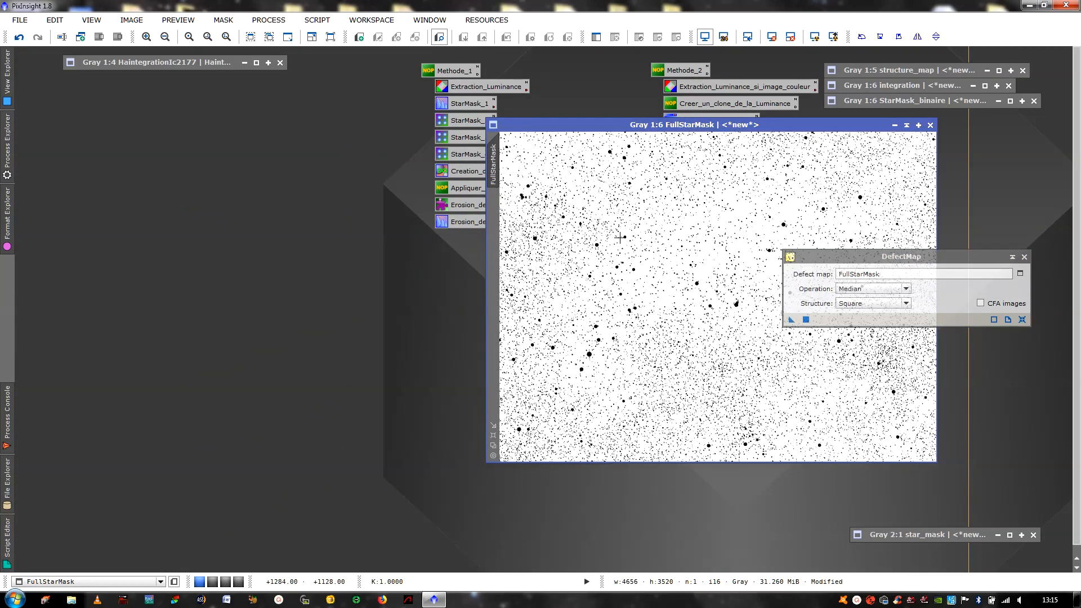
- Restore HaintegrationIc2177 and apply DefectMap to it with FullStarMask as defect map, Median operation and Square structure
click(255, 64)
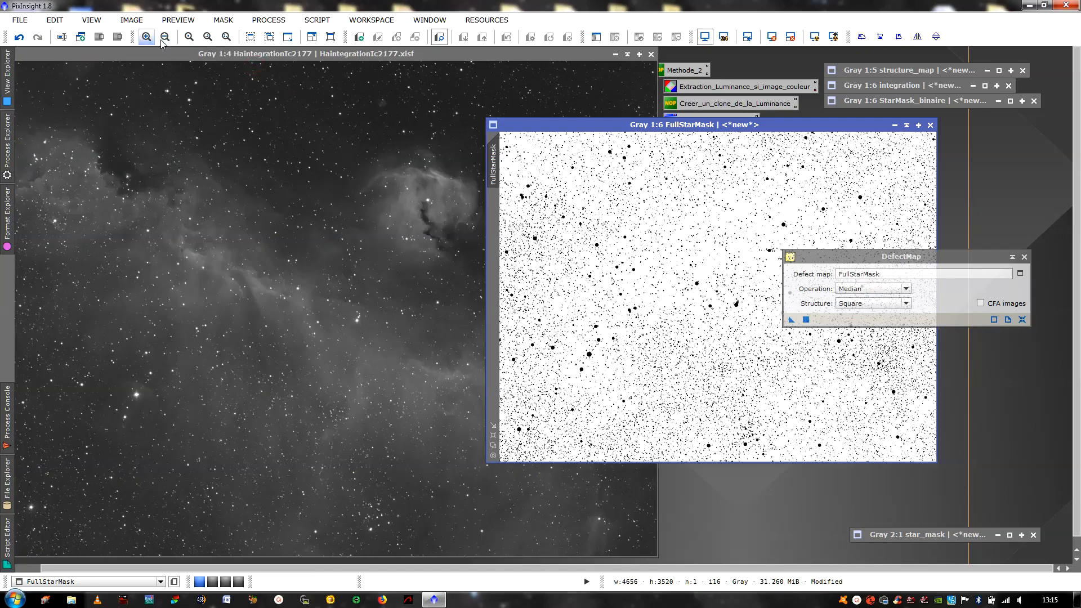
click(131, 19)
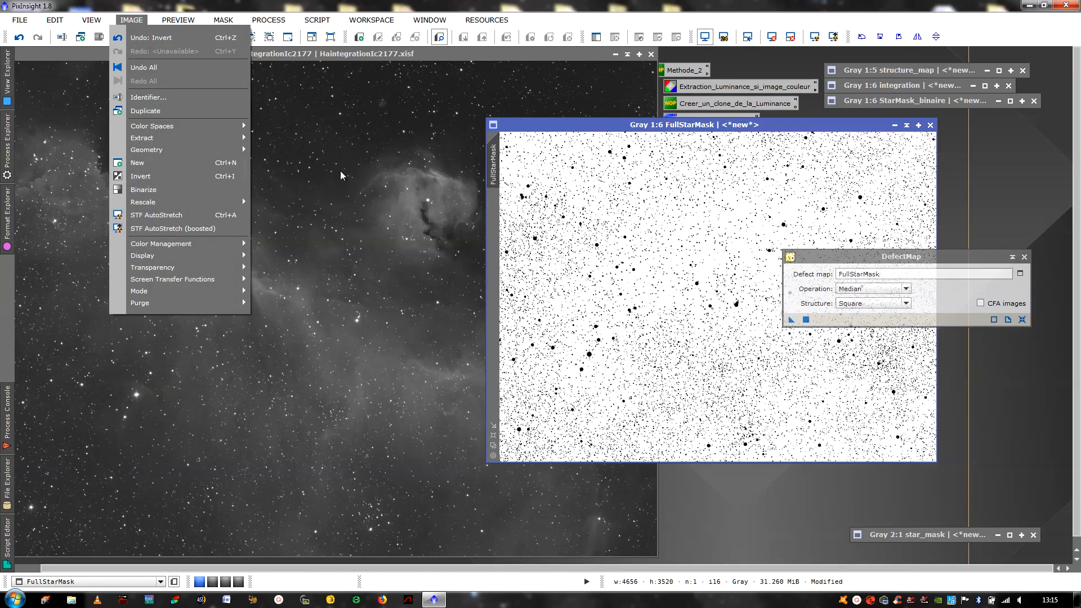
click(415, 54)
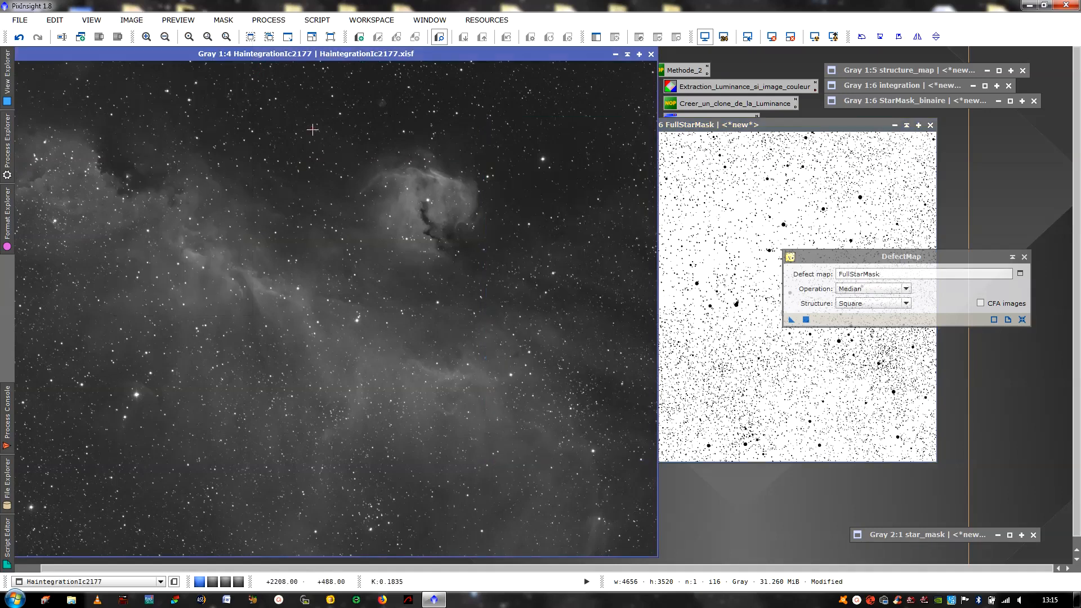
drag(416, 54, 451, 54)
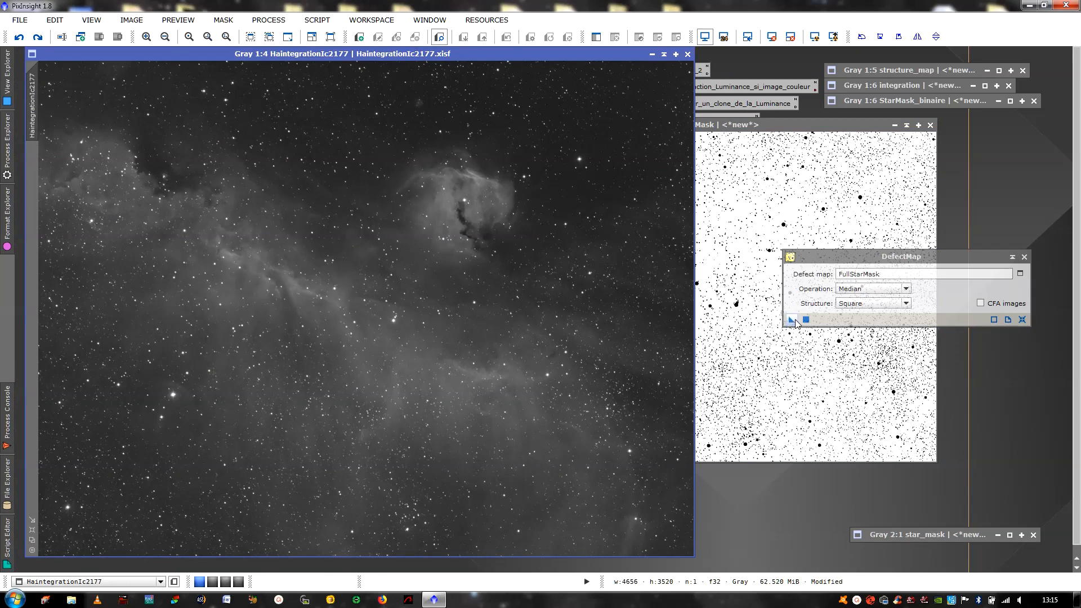
click(1019, 274)
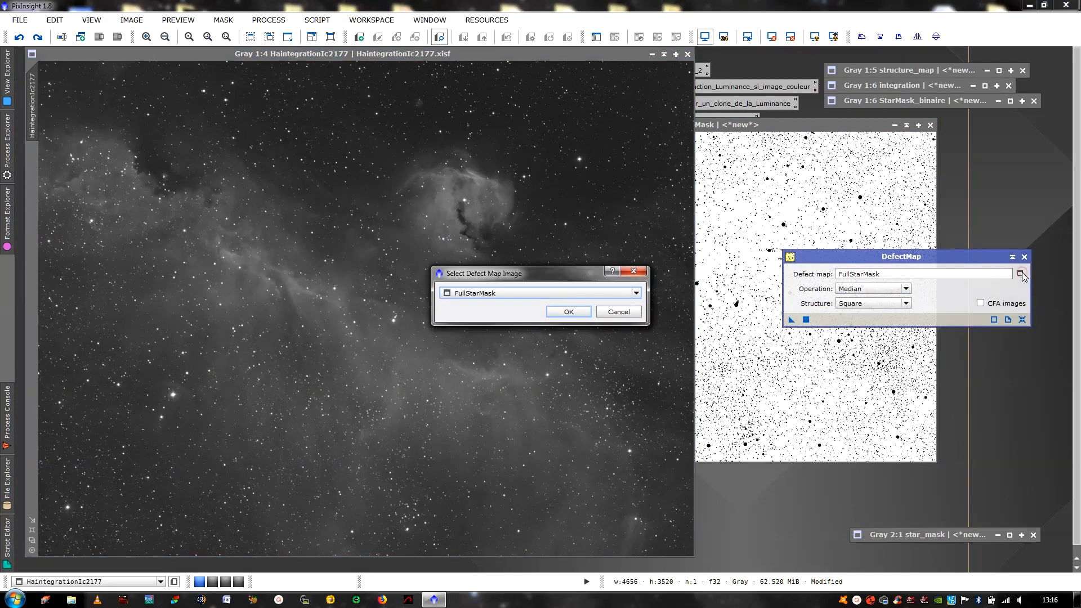
click(568, 312)
drag(760, 128, 830, 120)
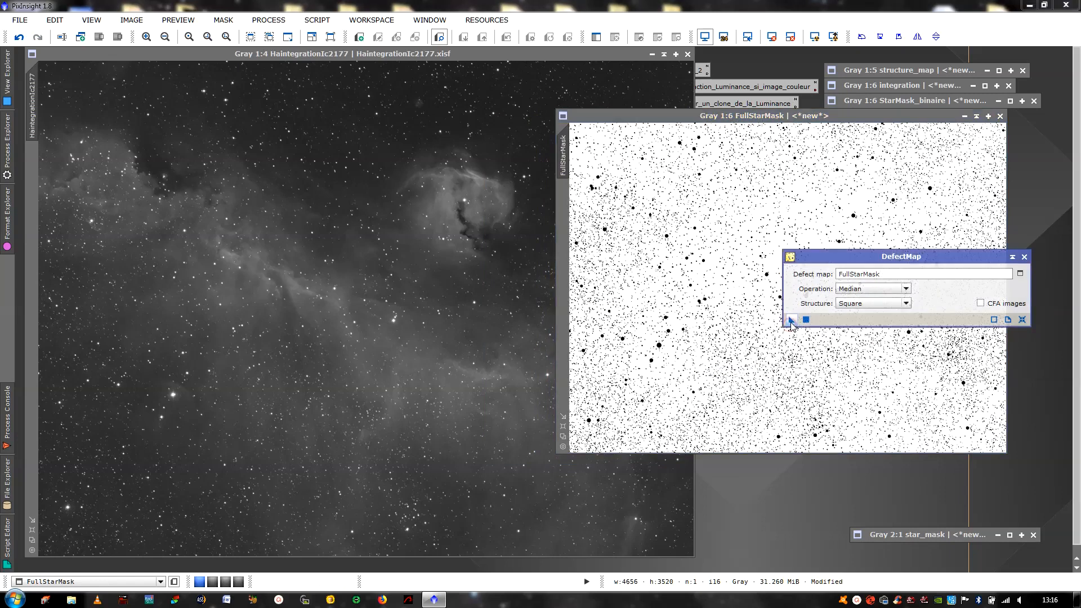
drag(790, 320, 379, 237)
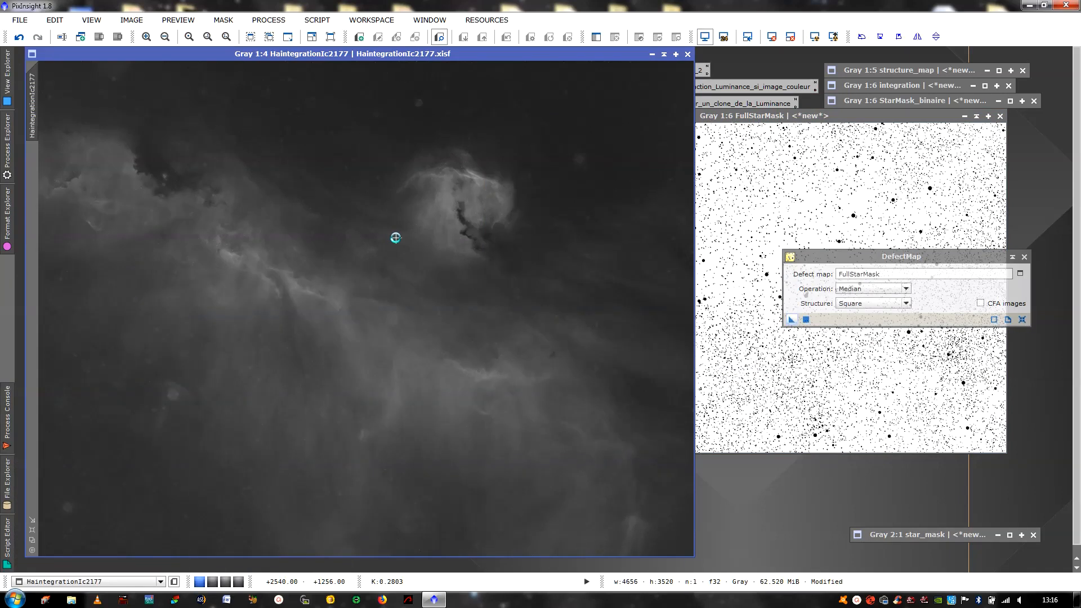
- Check the star removal on HaintegrationIc2177 up close, collapse FullStarMask, and close DefectMap
scroll(377, 201, up, 2)
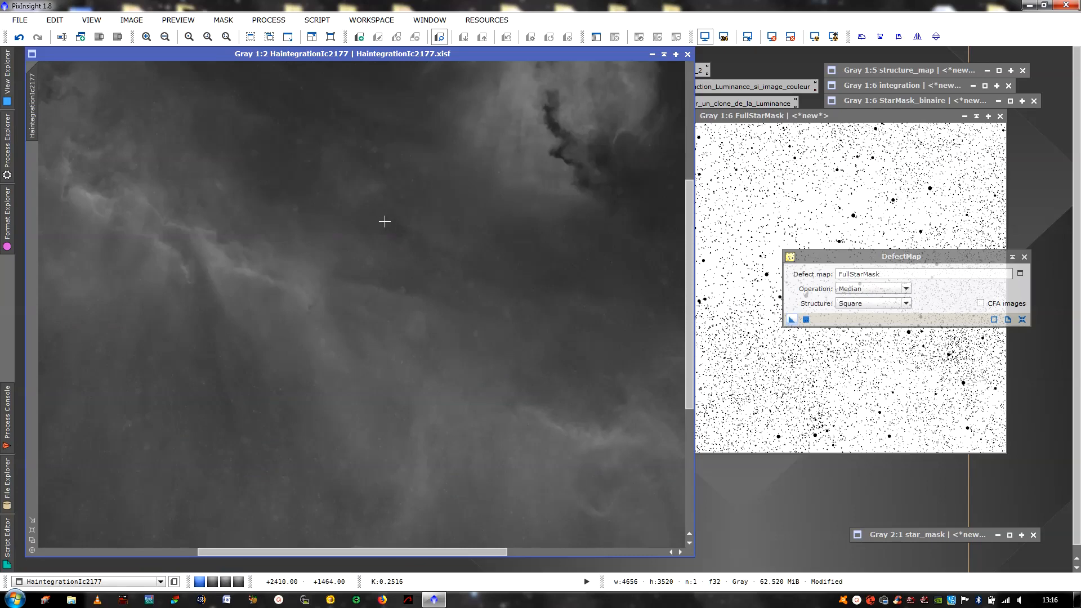
scroll(384, 221, down, 2)
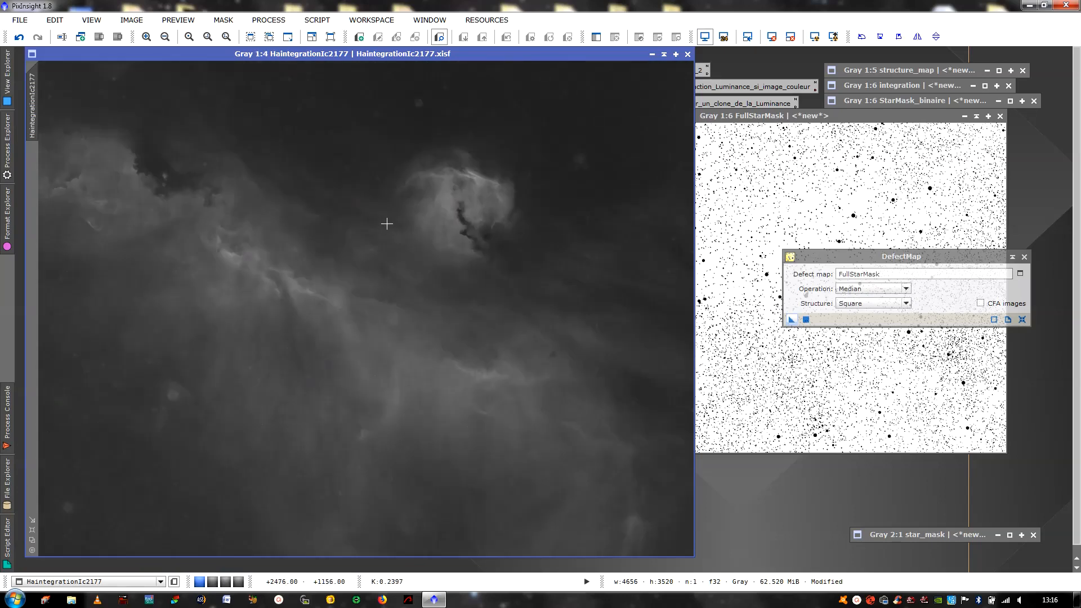
scroll(386, 227, up, 1)
scroll(387, 227, down, 1)
click(976, 116)
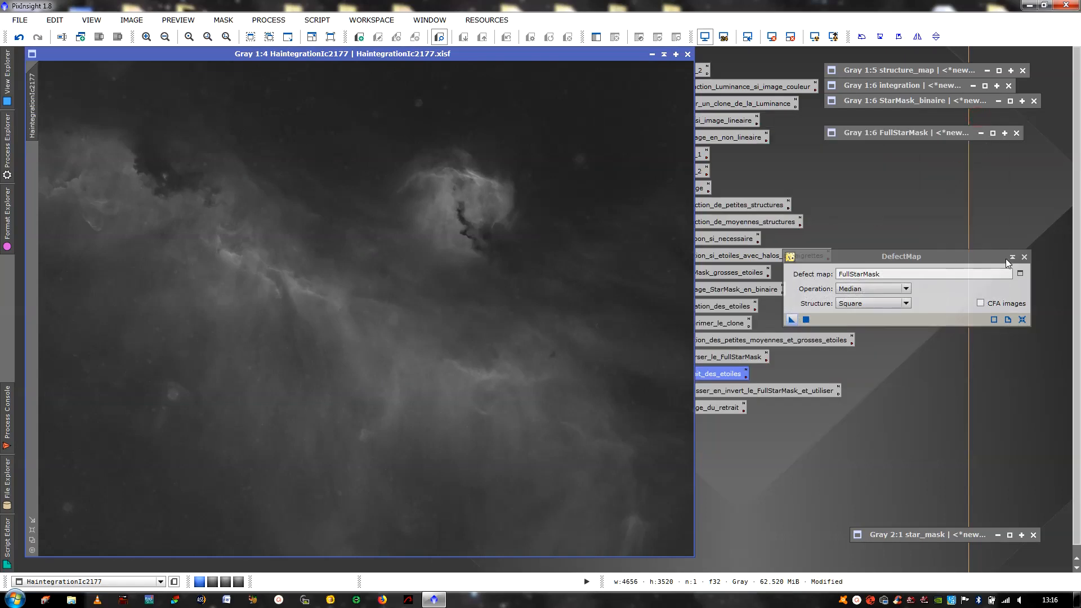
click(1023, 256)
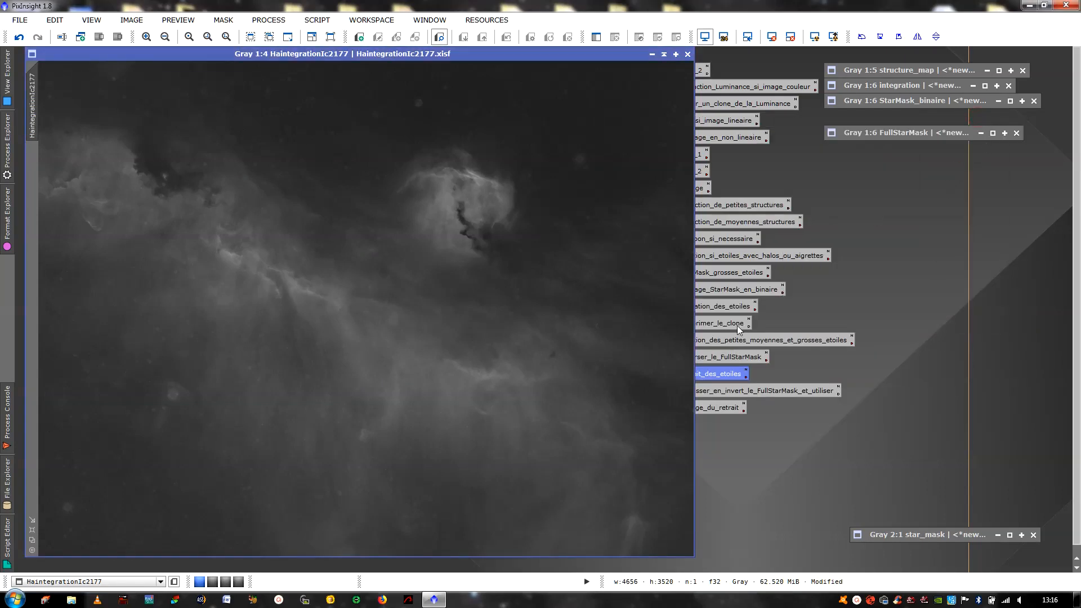
- Restore FullStarMask, invert it back to white stars on black, and check the mask
click(981, 133)
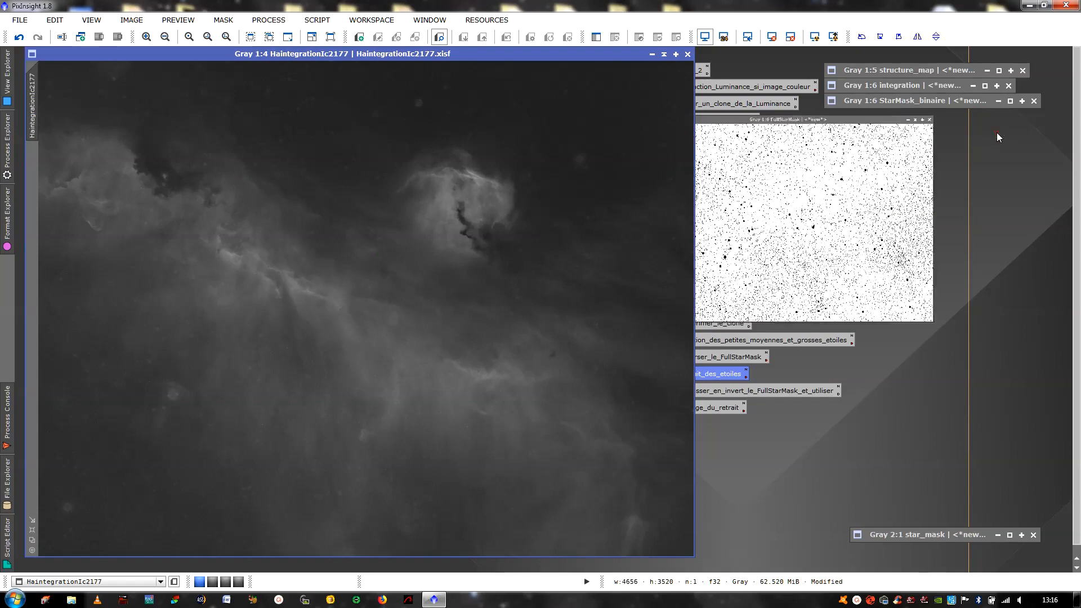
scroll(792, 246, up, 2)
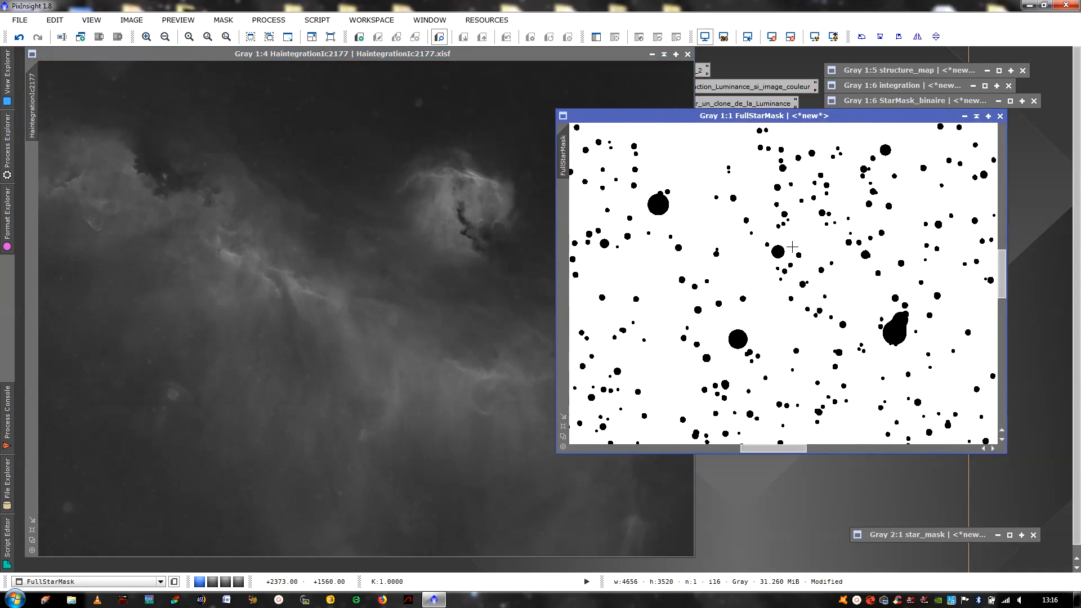
key(ctrl+i)
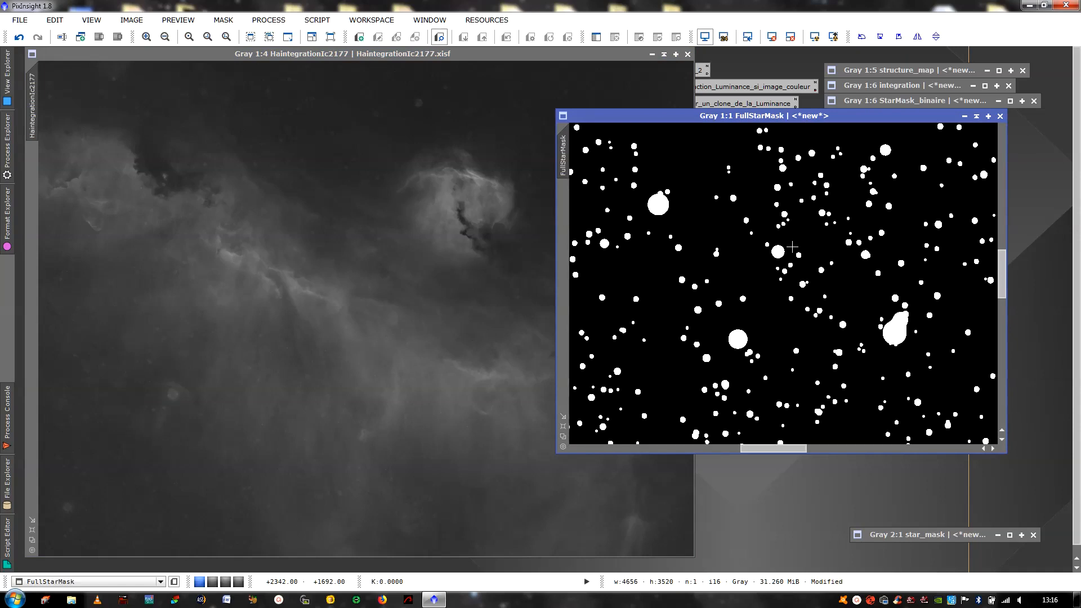
scroll(796, 263, down, 4)
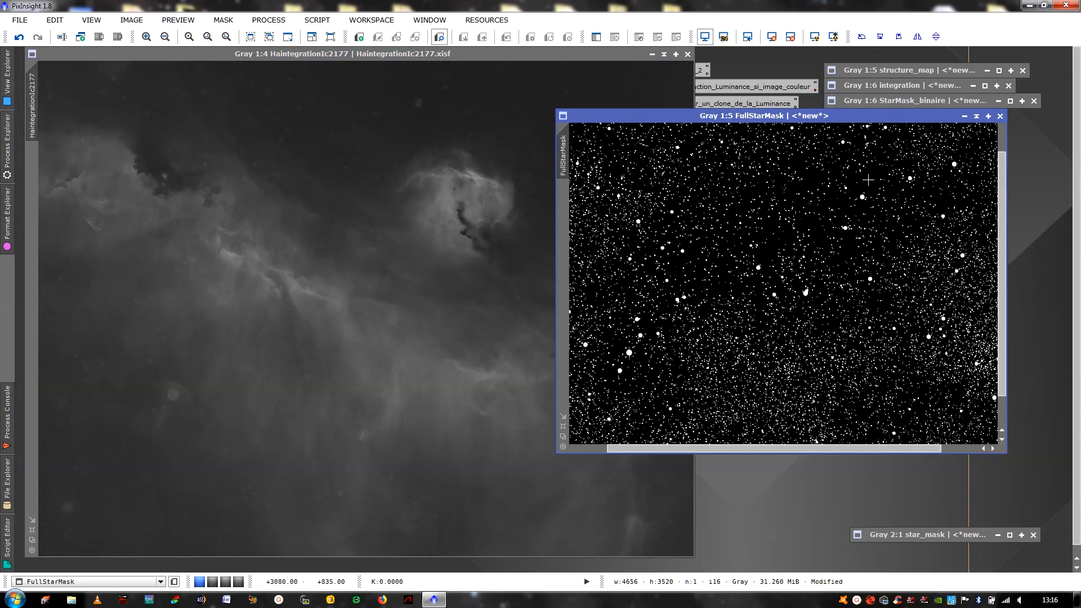
- Collapse FullStarMask and examine the leftover star halos on HaintegrationIc2177 up close
click(977, 116)
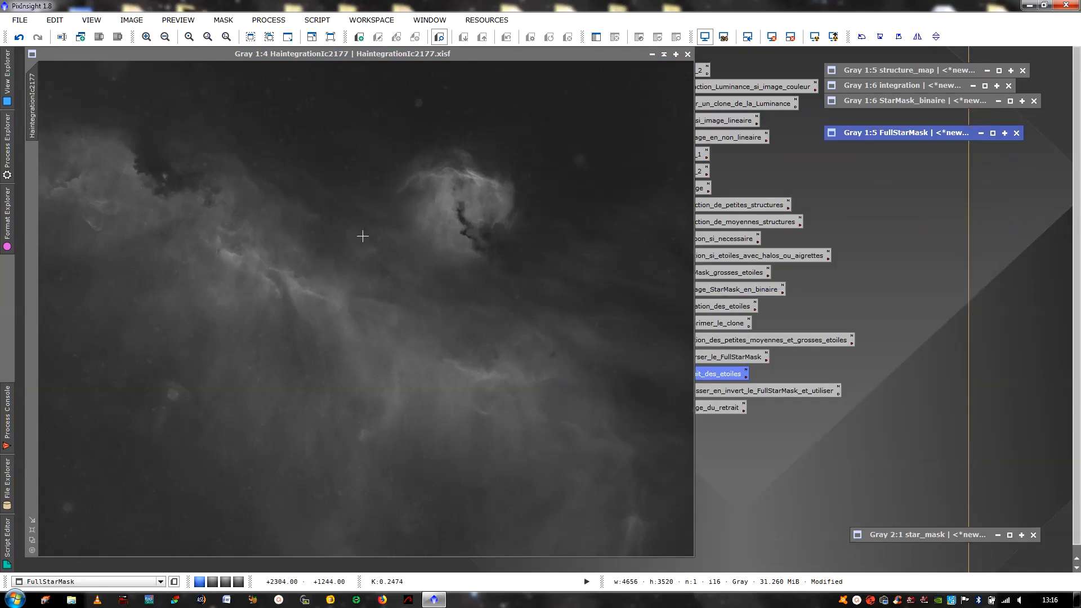
scroll(394, 204, down, 4)
scroll(393, 204, down, 2)
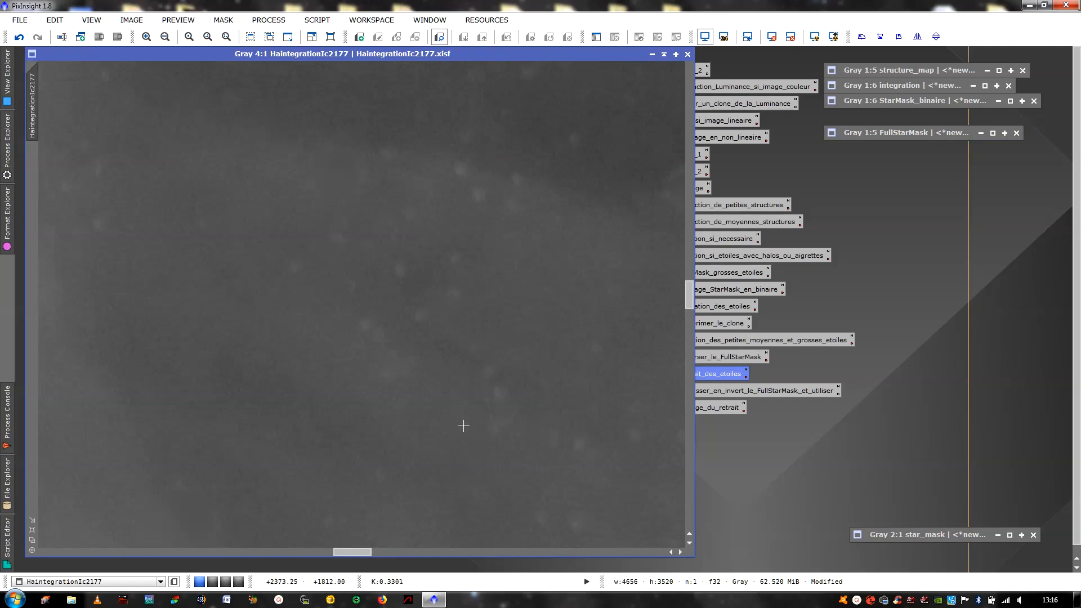
mouse_move(360, 552)
mouse_down()
mouse_move(388, 558)
mouse_move(376, 562)
mouse_up()
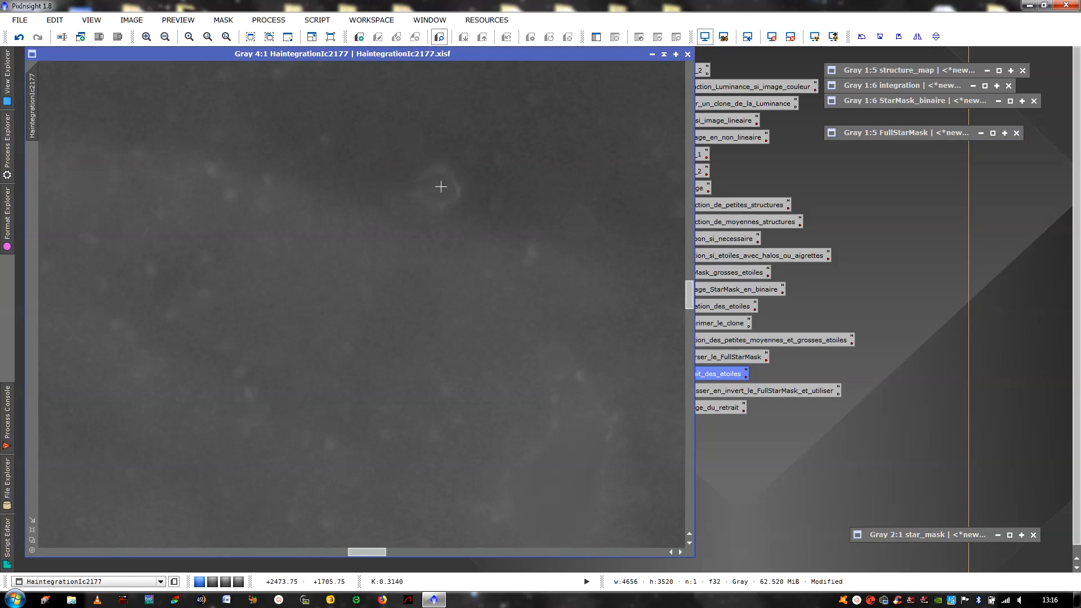
scroll(588, 226, up, 3)
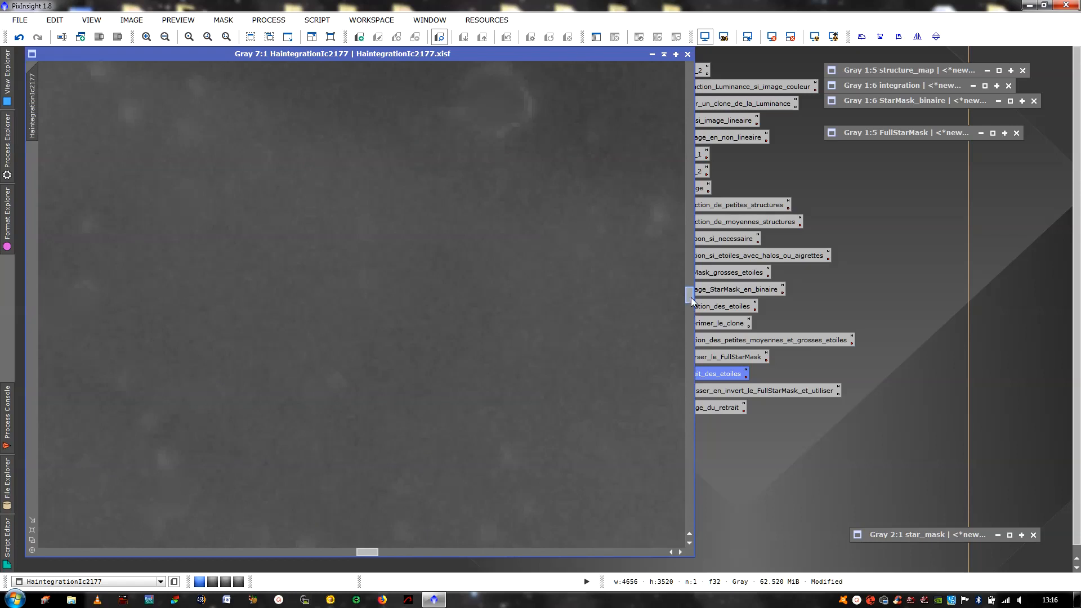
drag(691, 304, 692, 294)
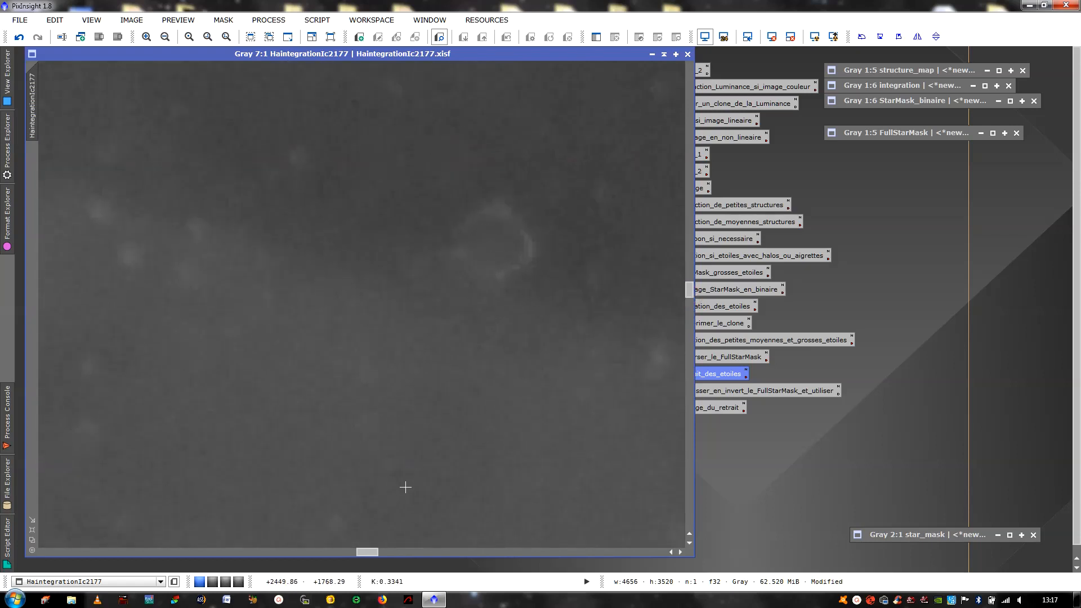
scroll(408, 480, down, 6)
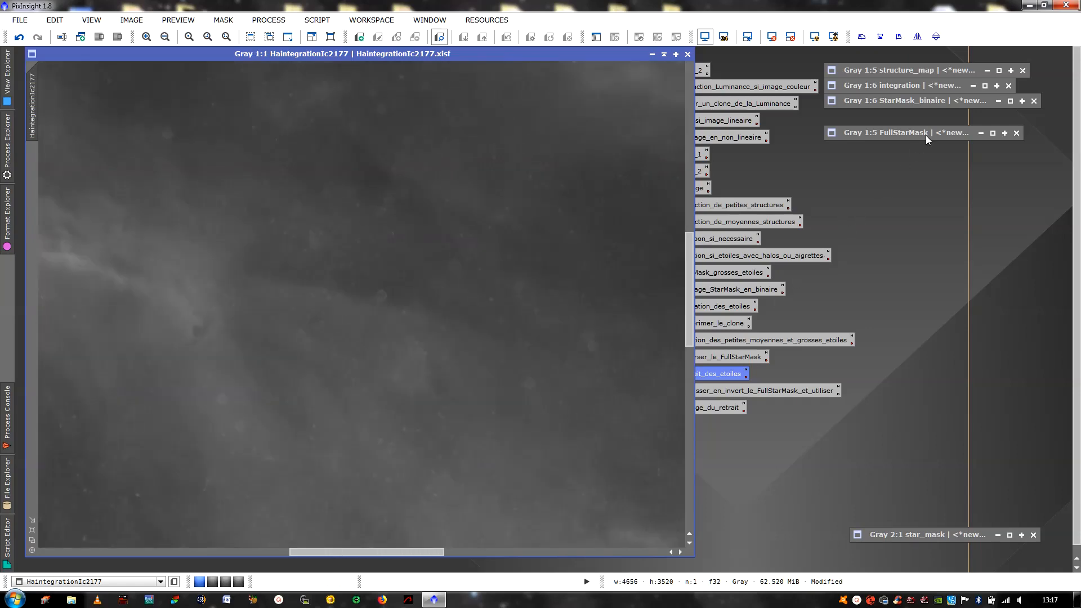
- Restore FullStarMask, apply it as a mask to HaintegrationIc2177, and collapse the mask image again
click(901, 132)
click(992, 133)
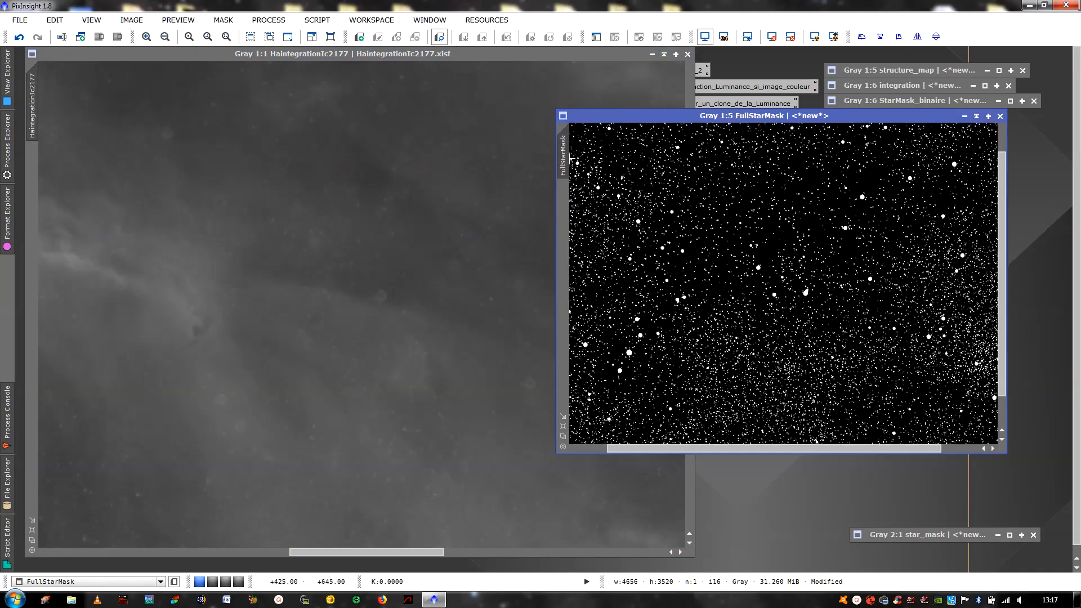
drag(564, 159, 32, 178)
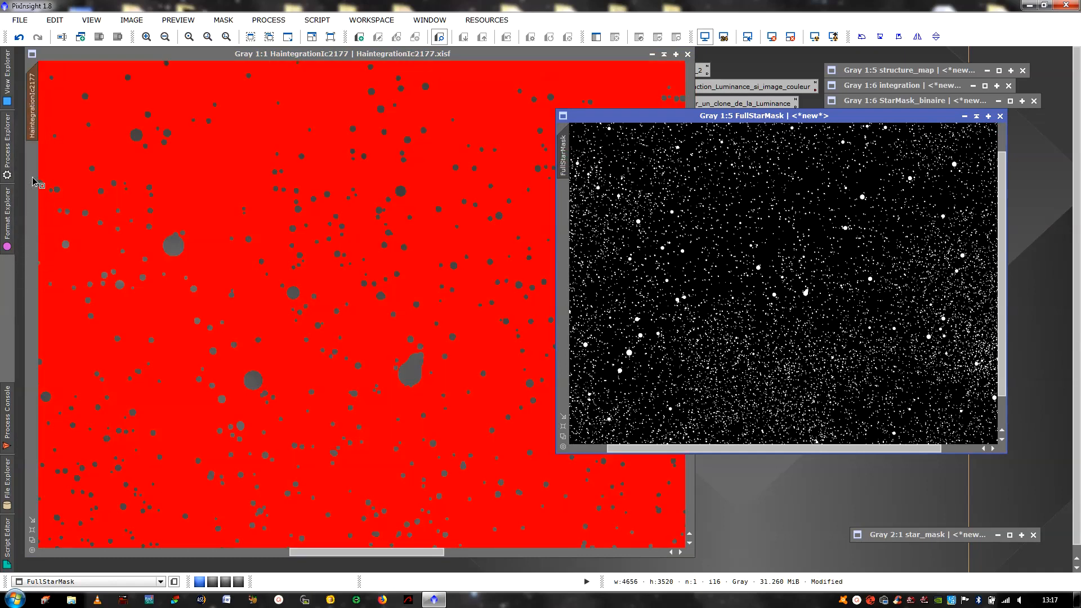
click(976, 115)
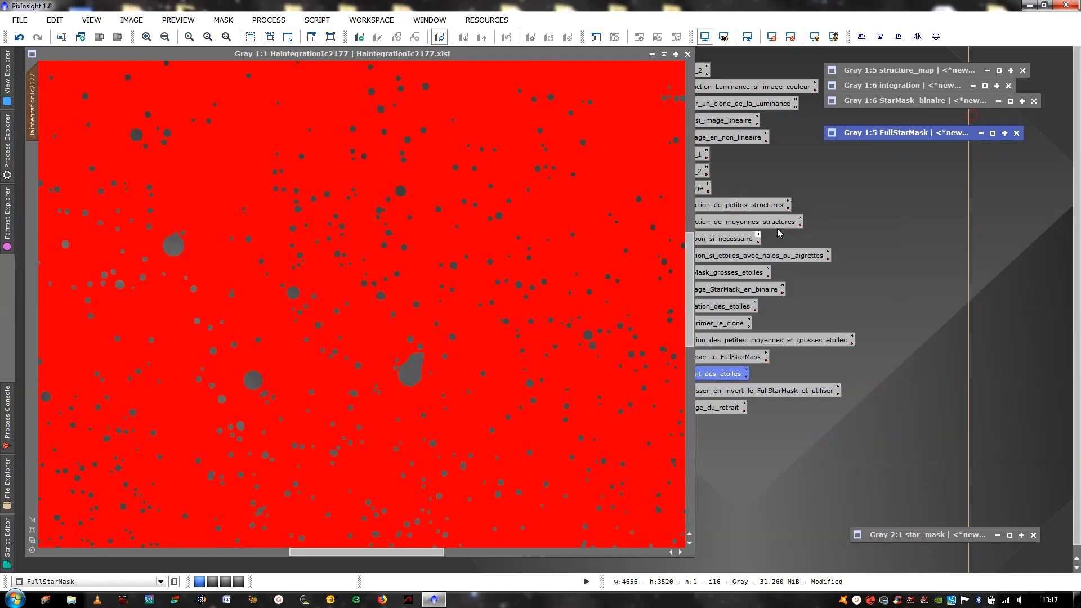
scroll(486, 323, up, 2)
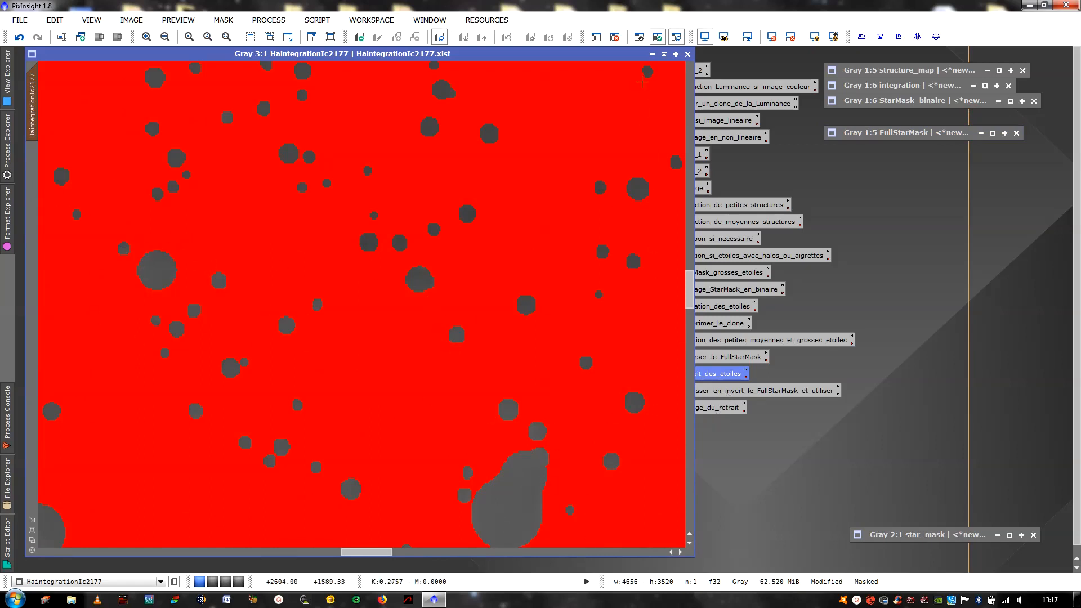
- Open the Lissage_du_retrait NoiseGenerator process, choose the Uniform distribution, and hide the red mask overlay on HaintegrationIc2177
double_click(712, 407)
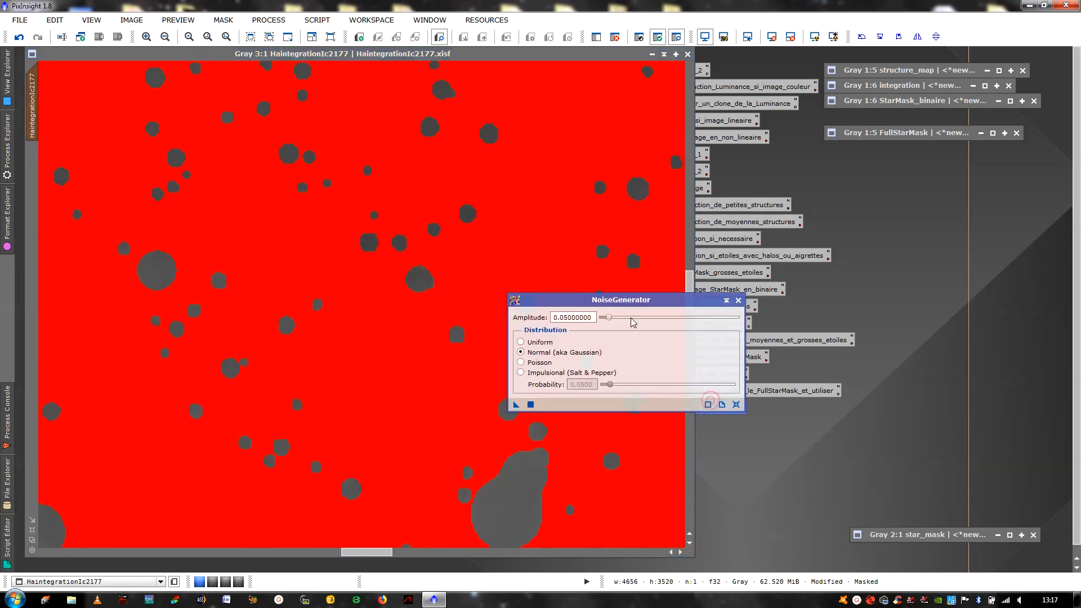
drag(635, 304, 884, 178)
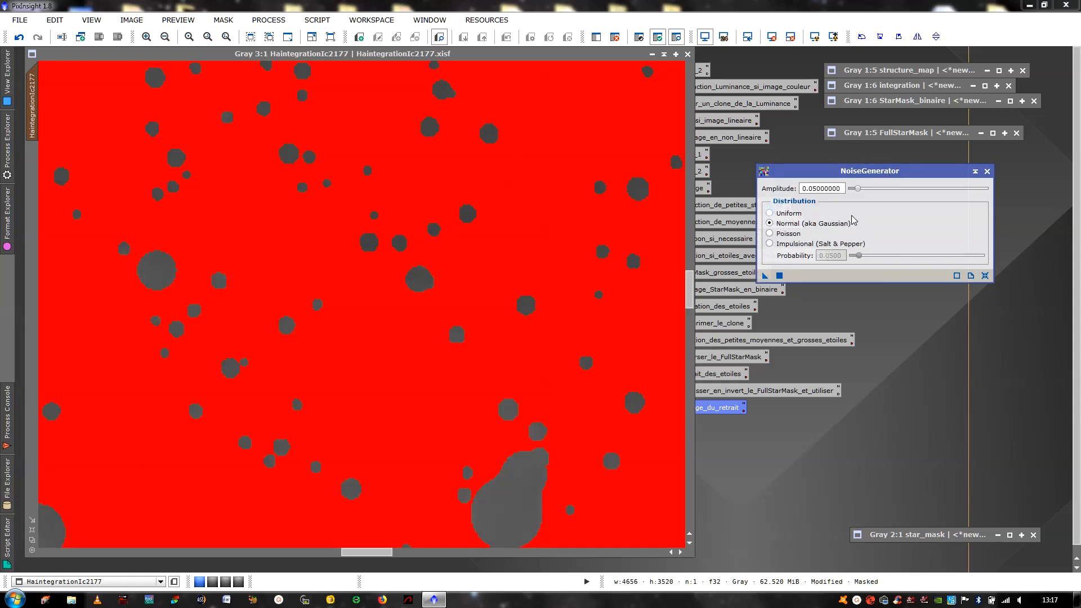
click(770, 215)
click(770, 221)
click(770, 214)
click(770, 223)
click(770, 214)
click(769, 214)
key(ctrl+k)
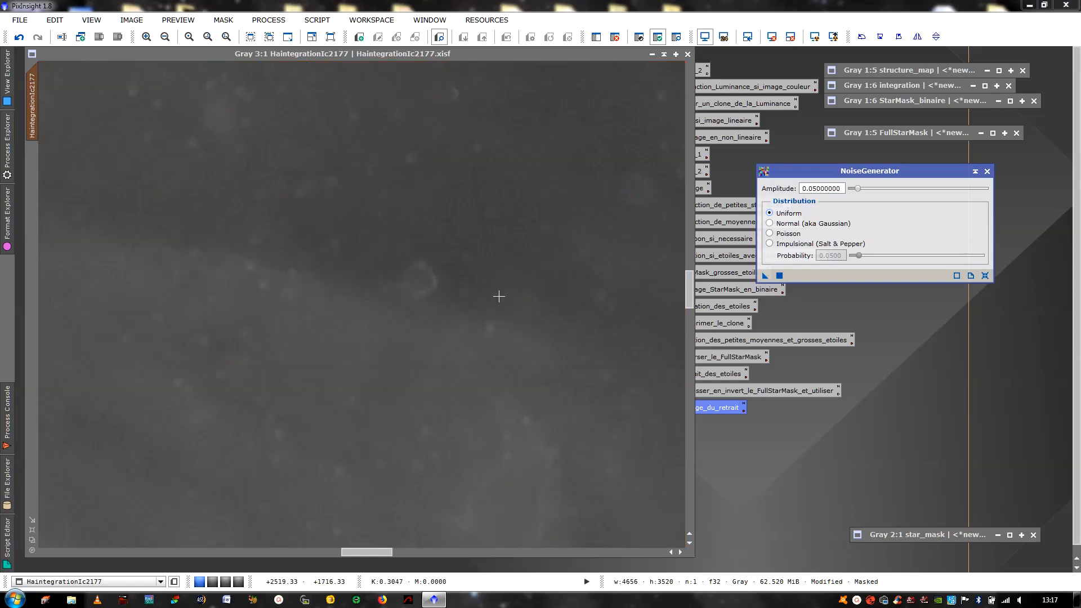
- Try uniform noise with an amplitude of 0.05 on the masked HaintegrationIc2177, checking it around a star halo
click(497, 291)
scroll(497, 291, up, 2)
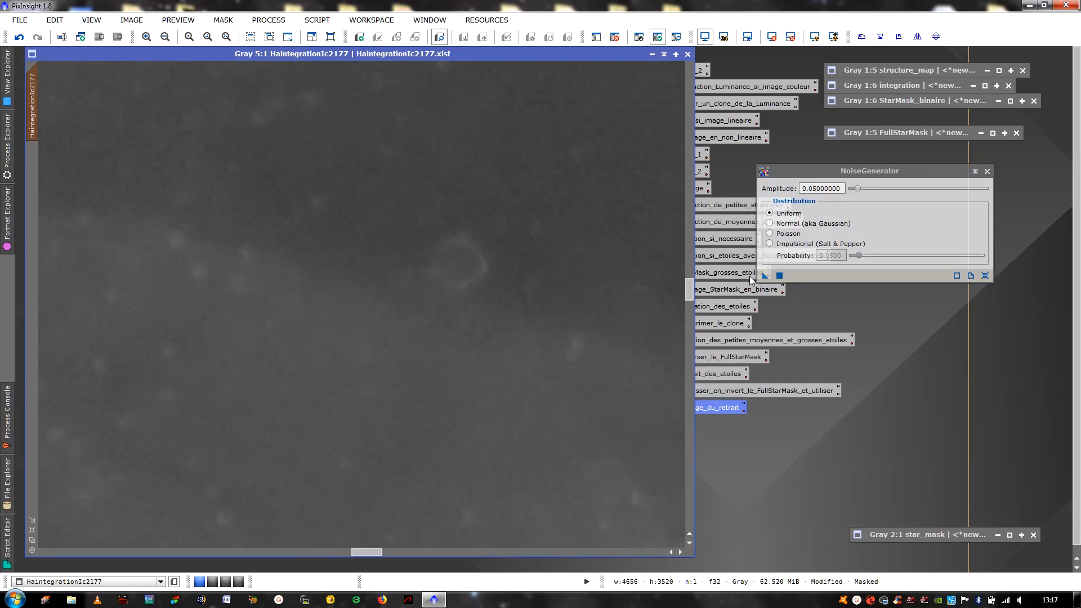
drag(764, 275, 384, 239)
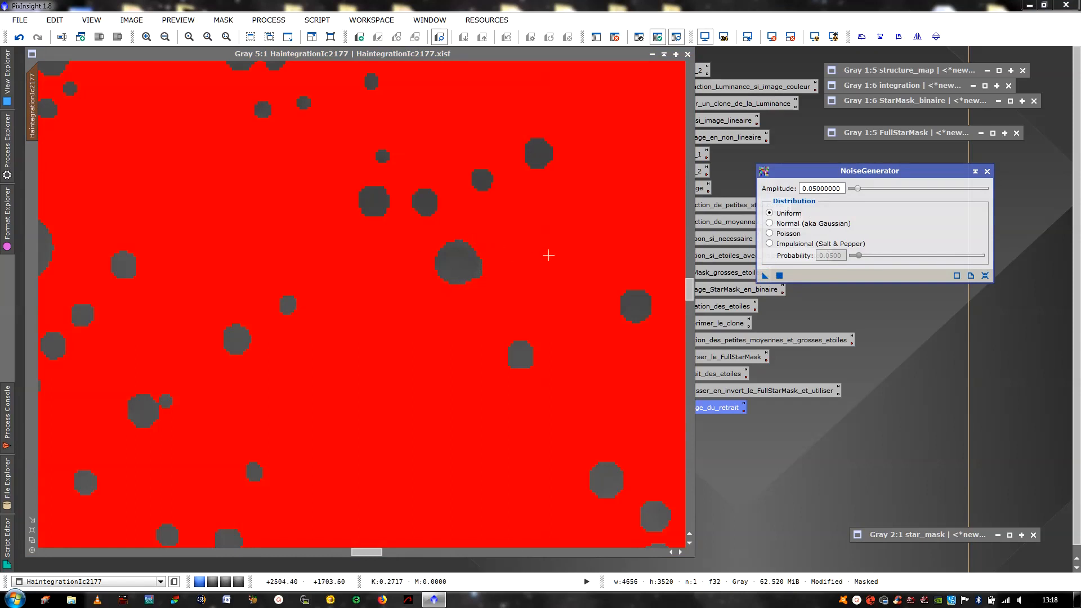
key(ctrl+k)
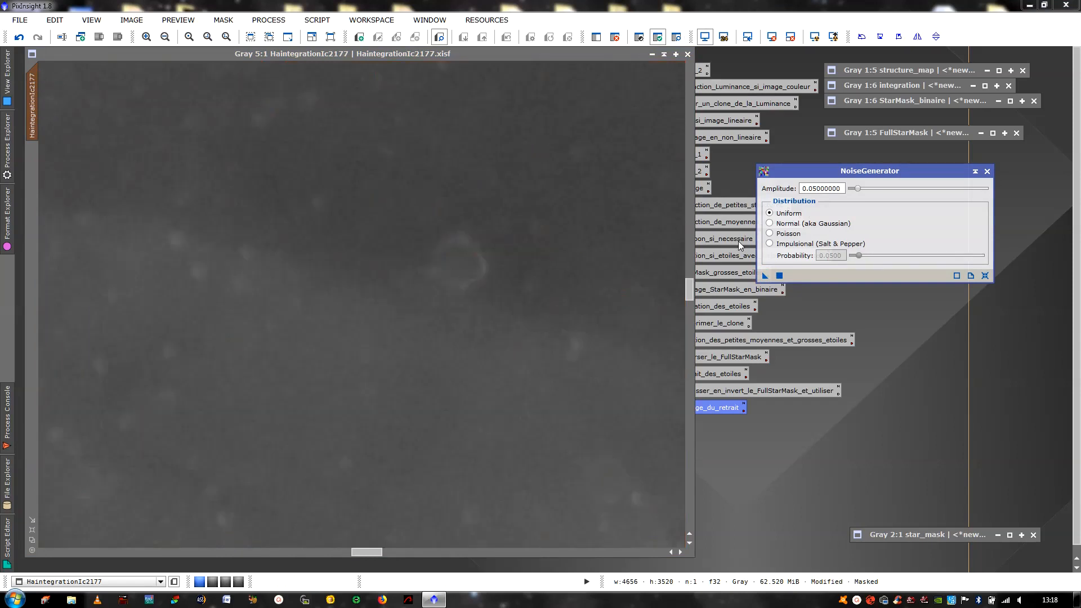
click(560, 234)
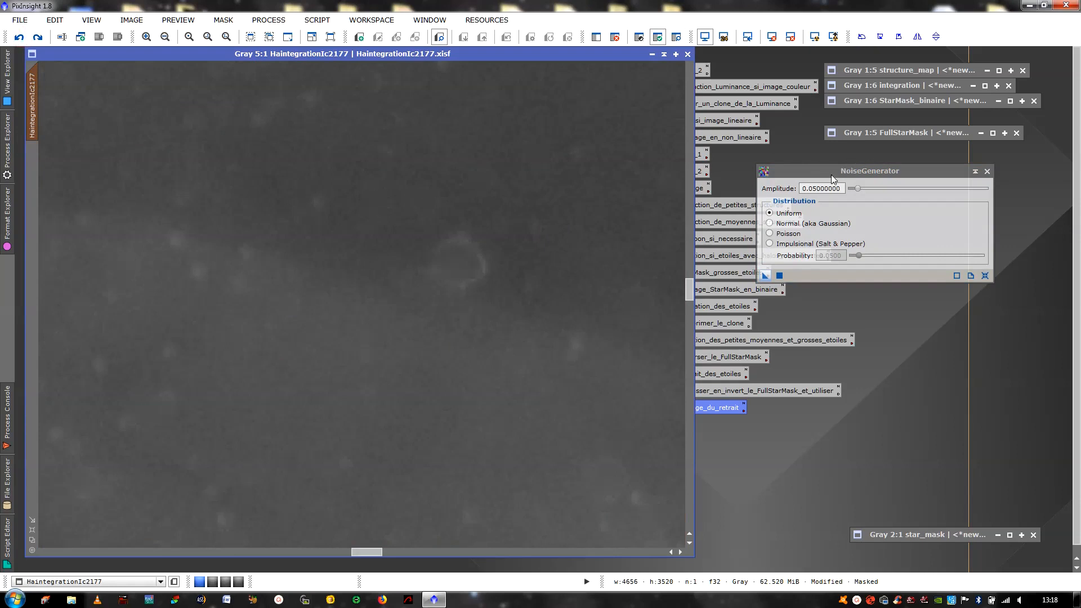
- Apply uniform noise with an amplitude of 0.02 to HaintegrationIc2177, and redo it after comparing with the undone image
click(818, 188)
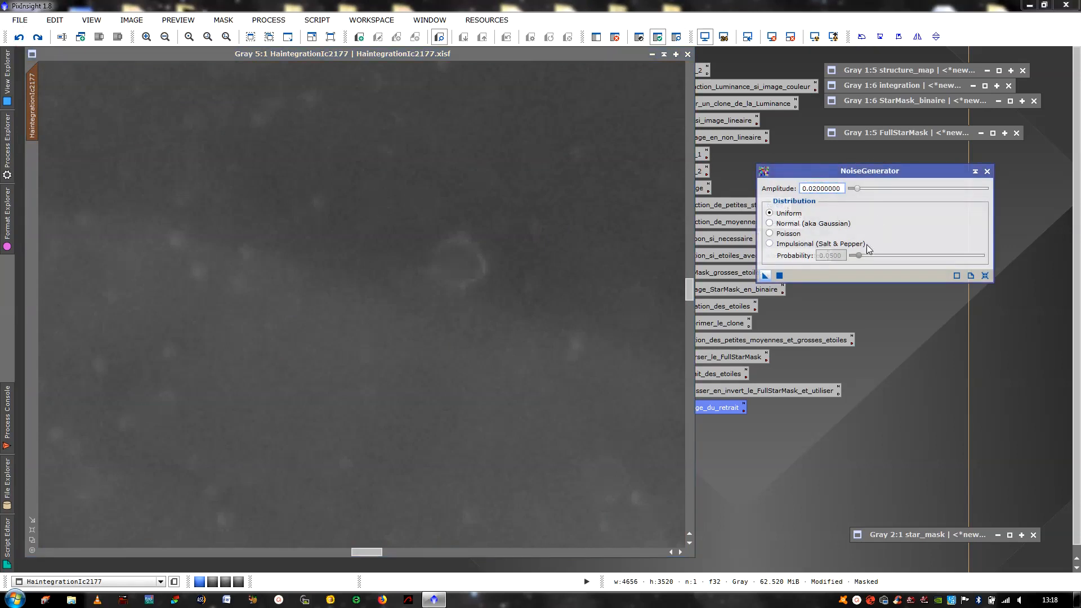
drag(765, 275, 545, 280)
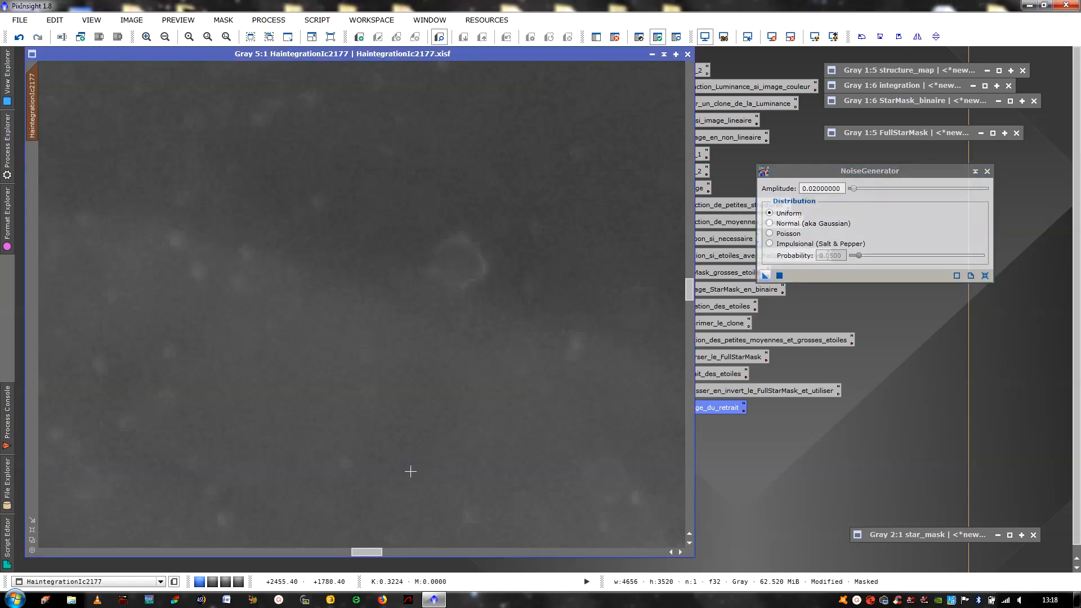
scroll(386, 309, up, 2)
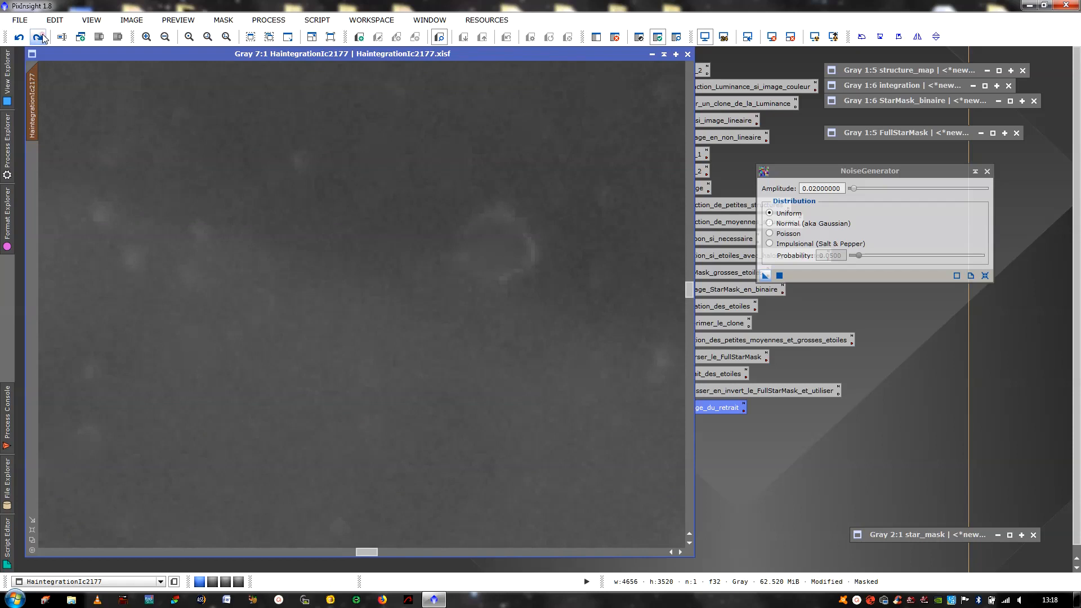
click(38, 37)
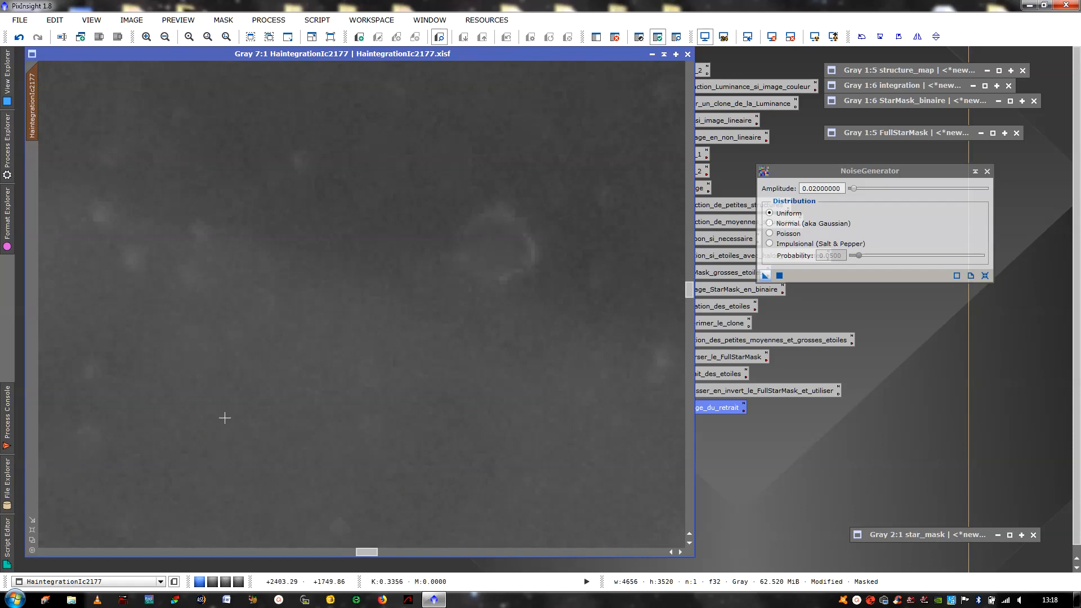
- Examine the smoothed star removal on HaintegrationIc2177 both as a whole and in detail, and close NoiseGenerator
click(33, 530)
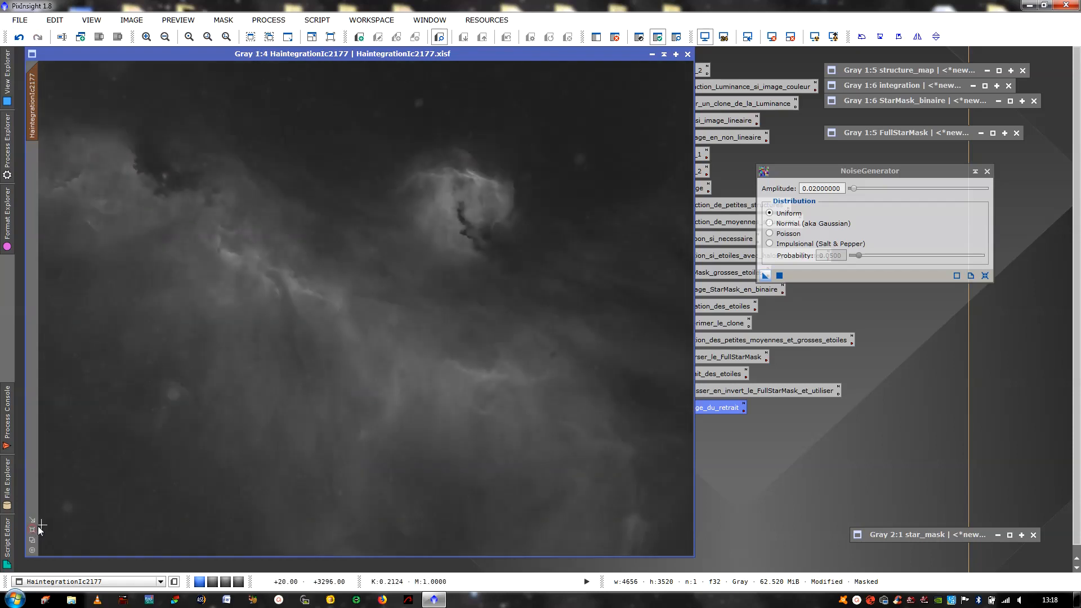
scroll(371, 306, up, 4)
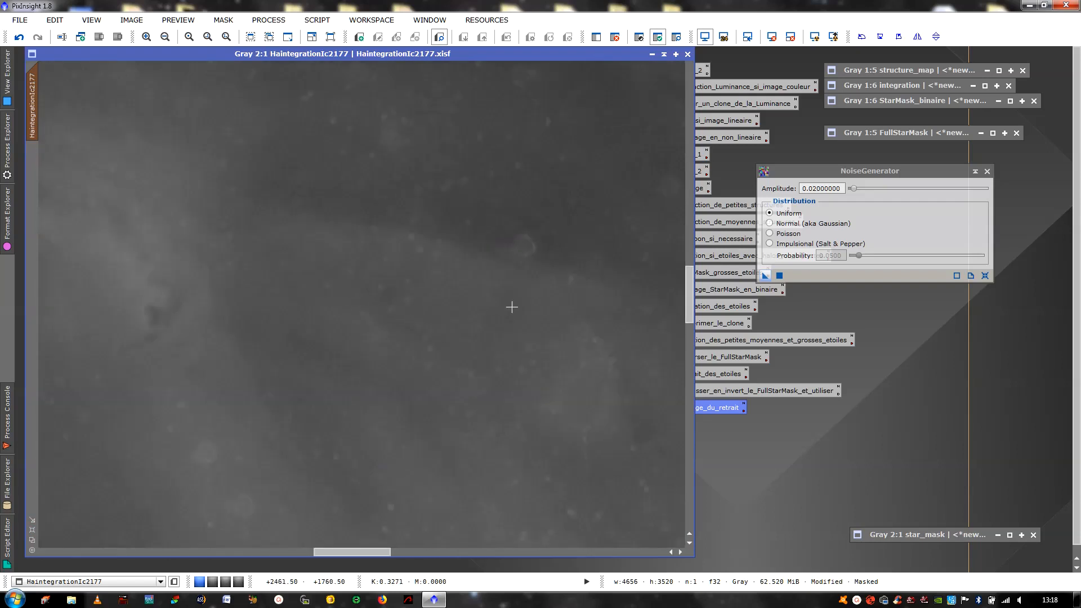
scroll(439, 229, down, 3)
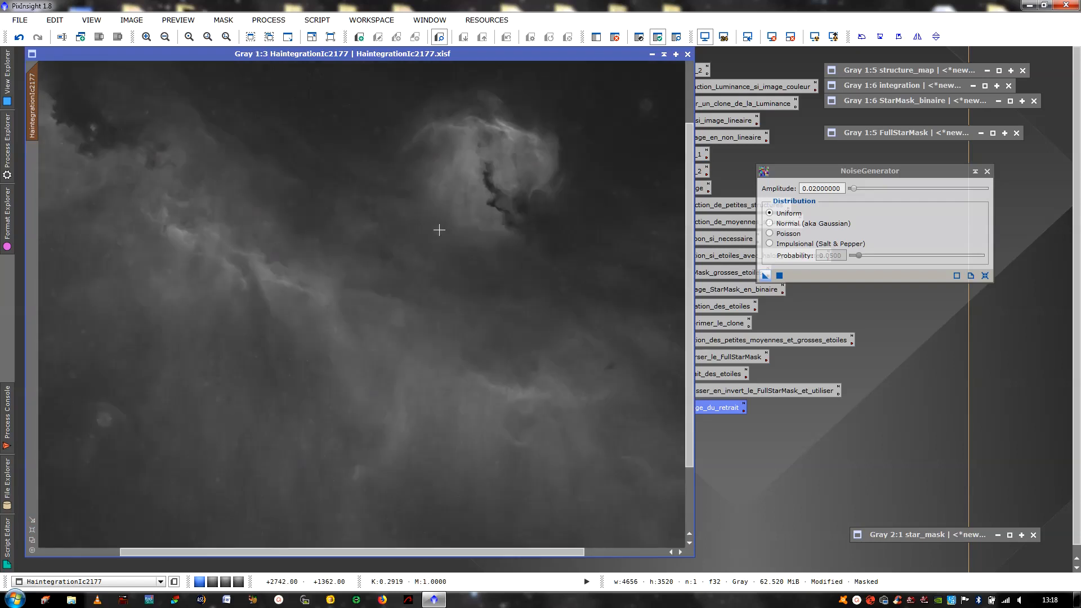
scroll(439, 229, down, 1)
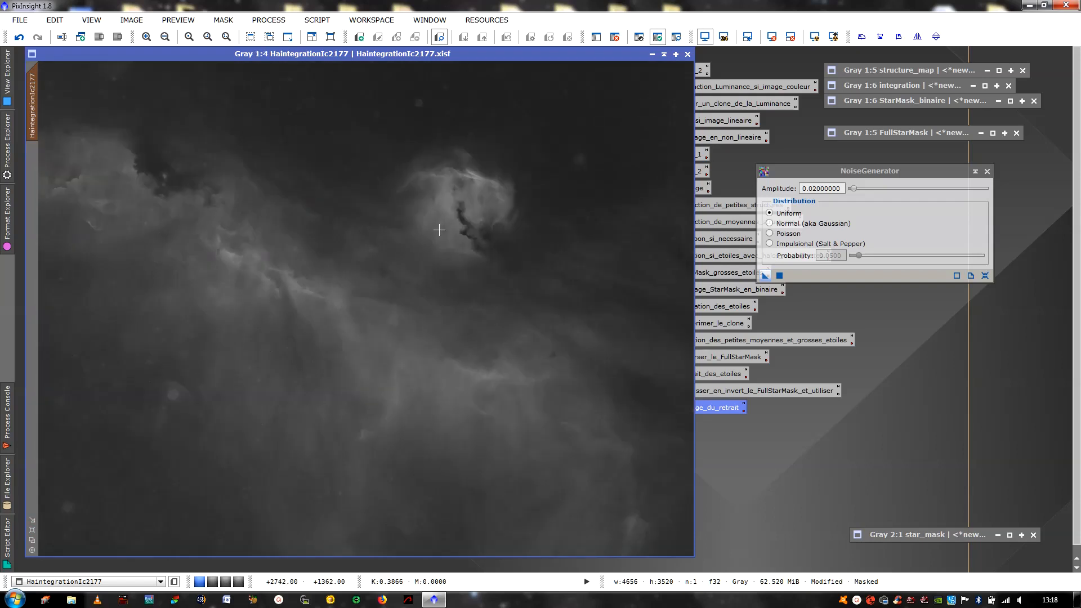
scroll(439, 229, up, 3)
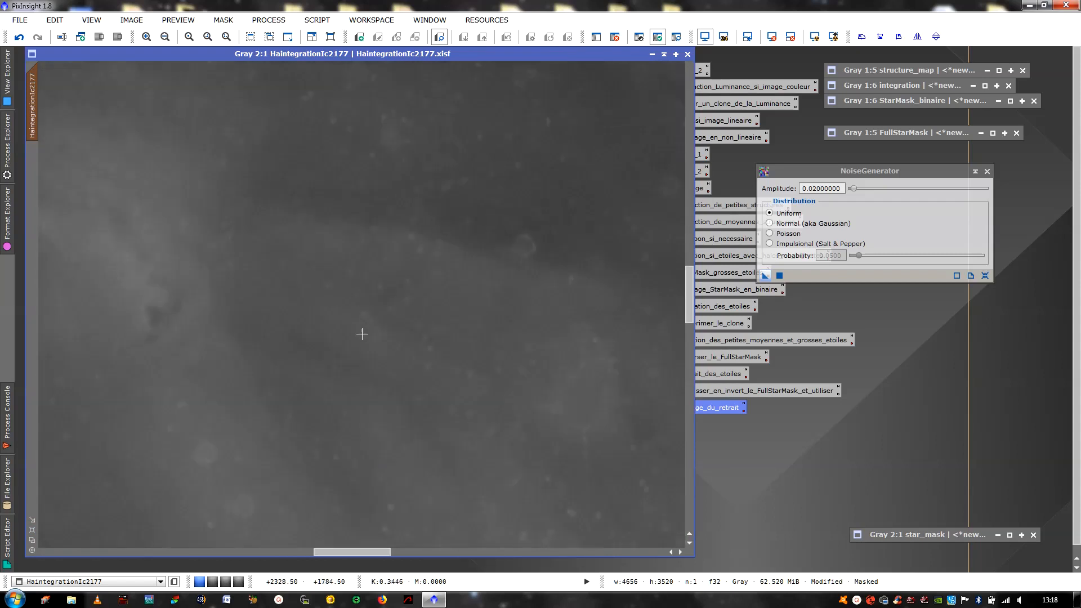
scroll(430, 265, down, 2)
scroll(430, 265, down, 1)
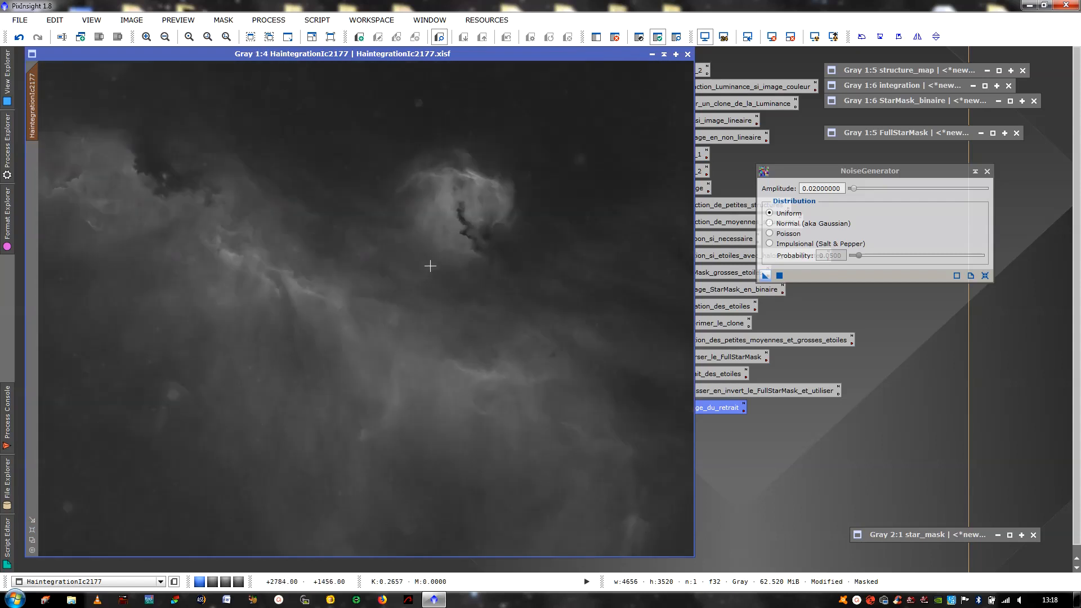
click(986, 172)
- Restore the integration star mask to review it, collapse it, and recheck the nebula image in detail
click(920, 102)
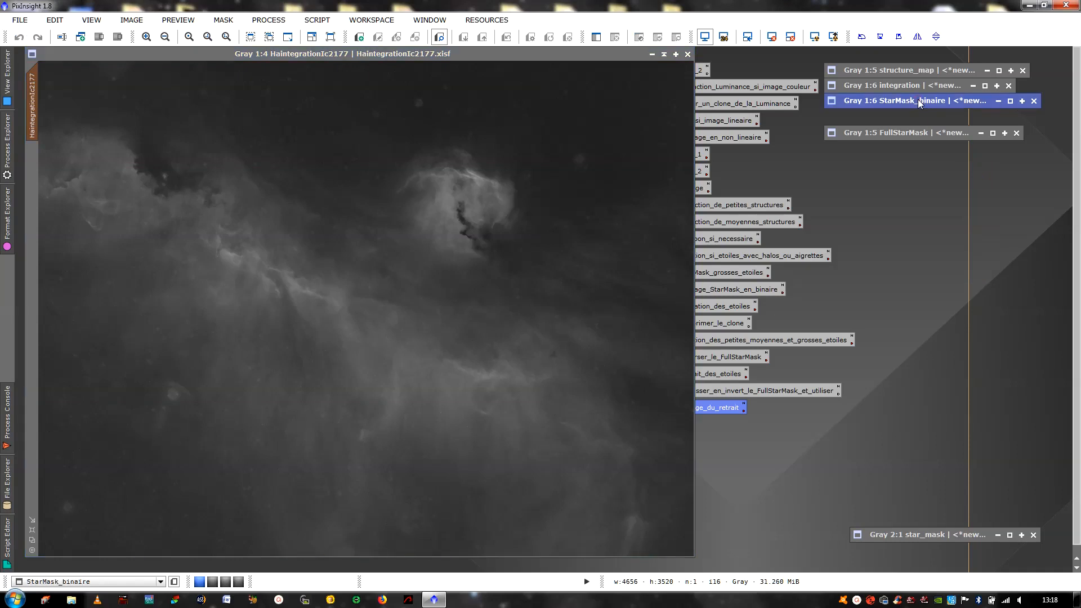
click(920, 89)
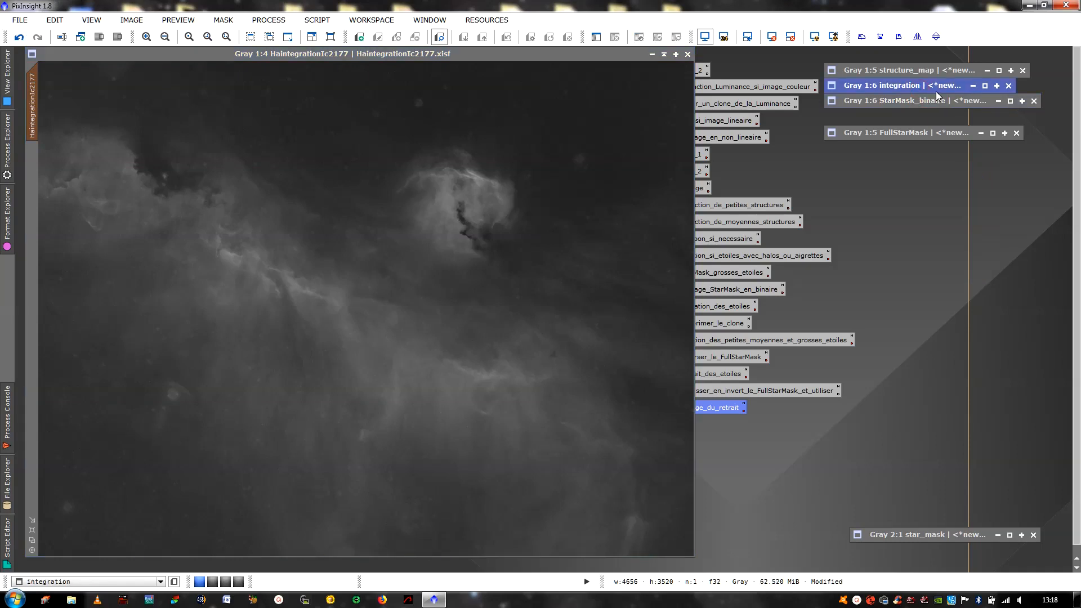
click(983, 87)
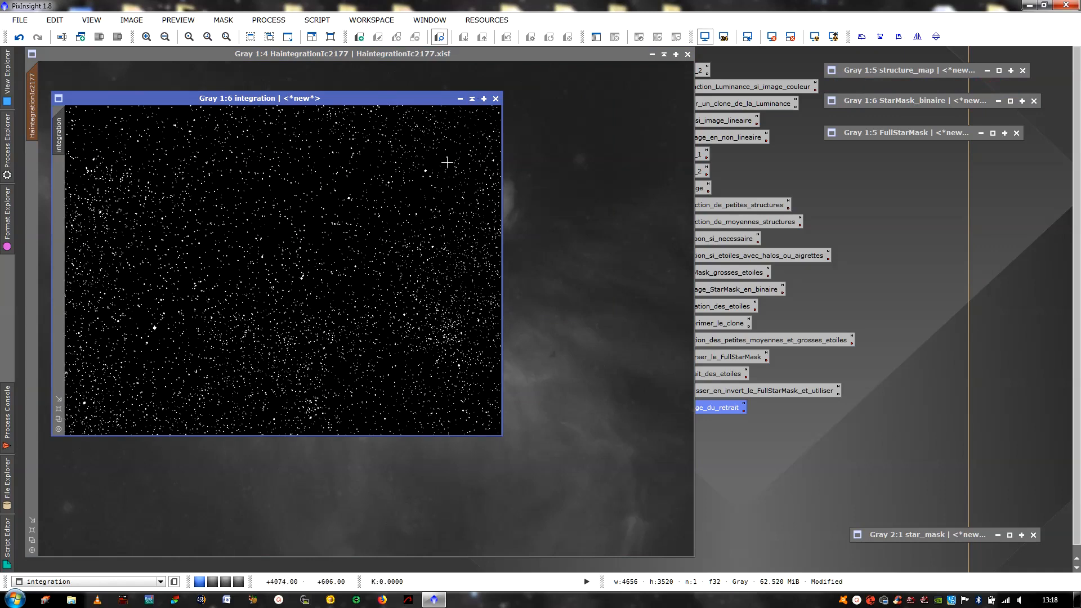
click(472, 100)
scroll(401, 230, up, 3)
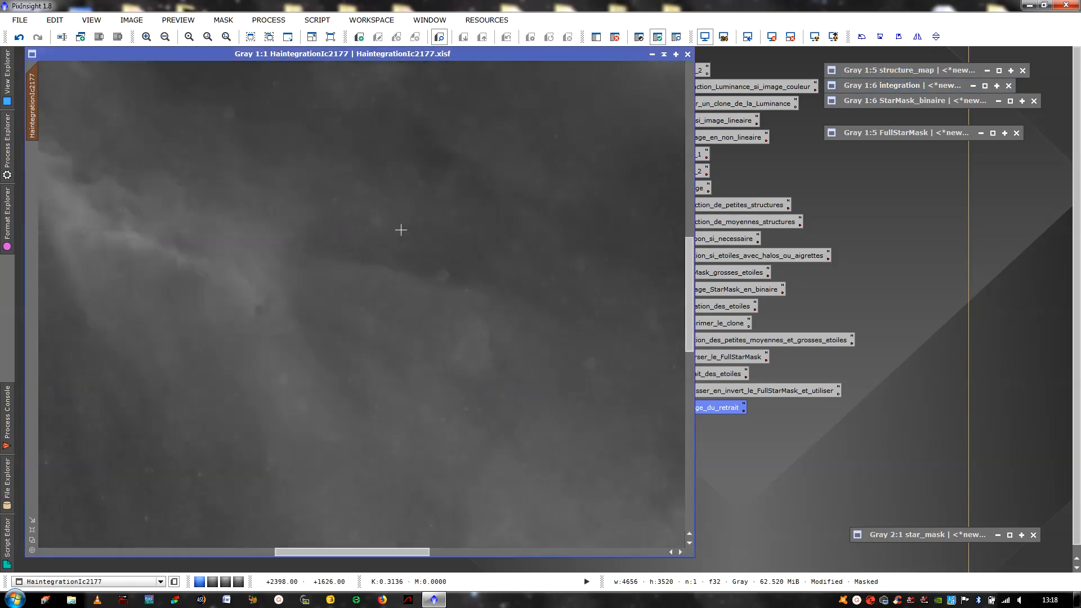
scroll(396, 299, down, 3)
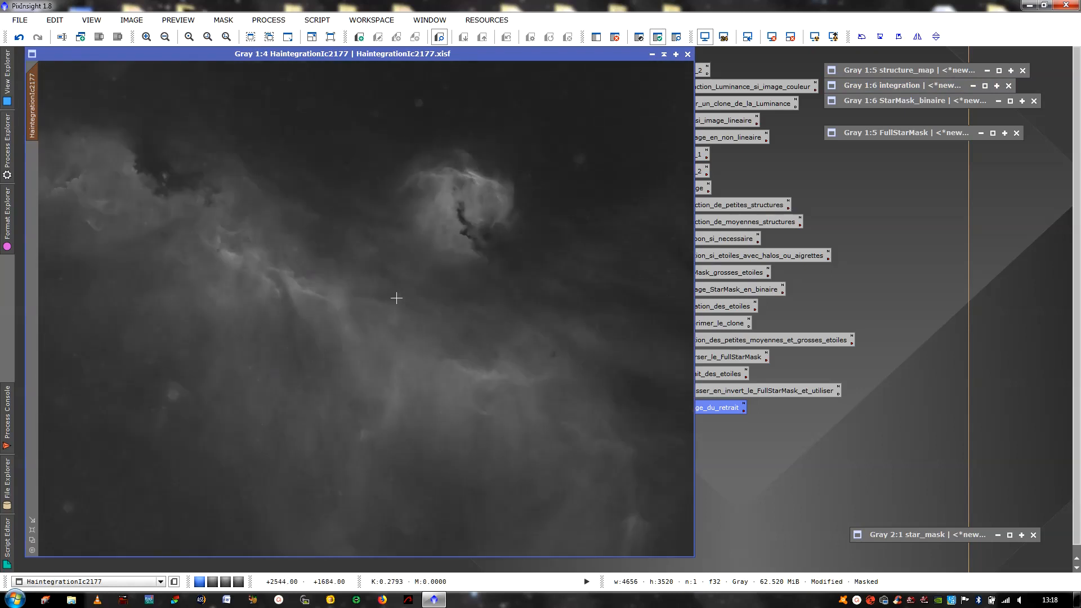
- Reopen the Lissage_du_retrait process and inspect the star residues on HaintegrationIc2177 at high zoom
double_click(713, 409)
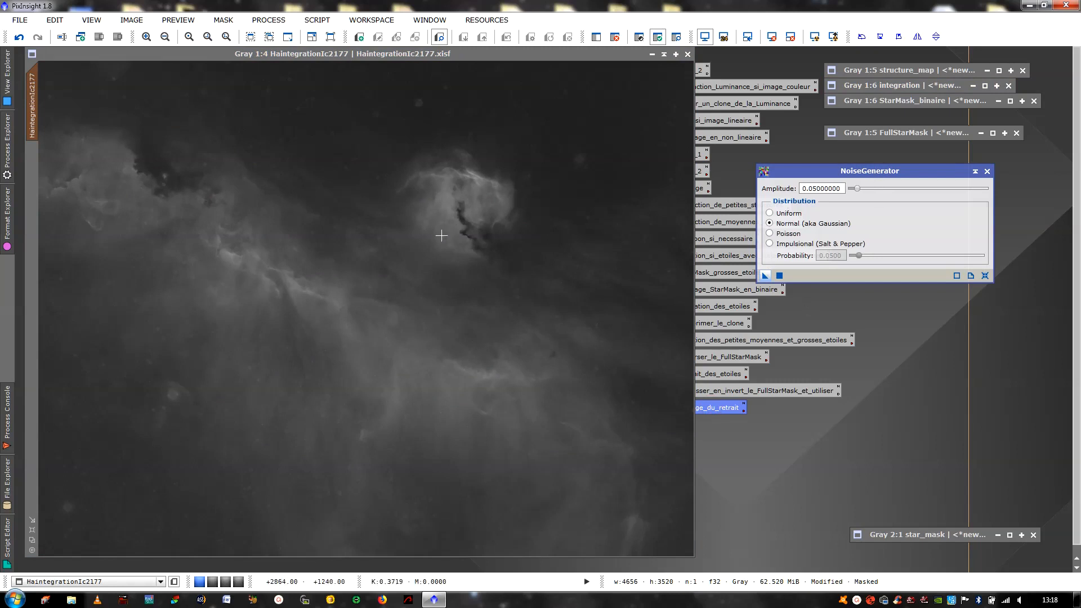
scroll(422, 233, up, 4)
scroll(411, 260, up, 5)
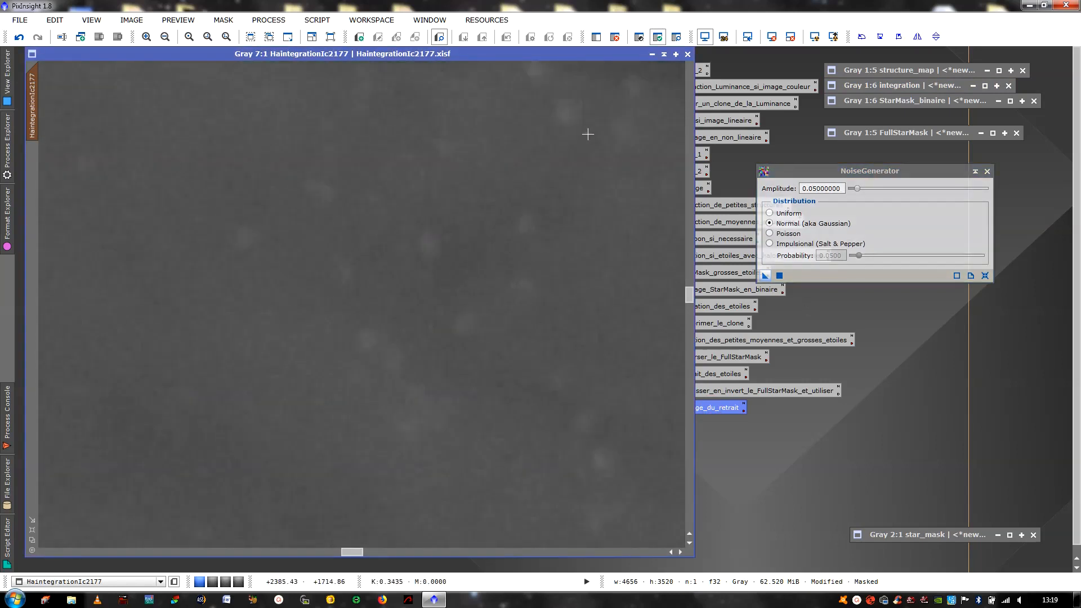
scroll(288, 380, down, 9)
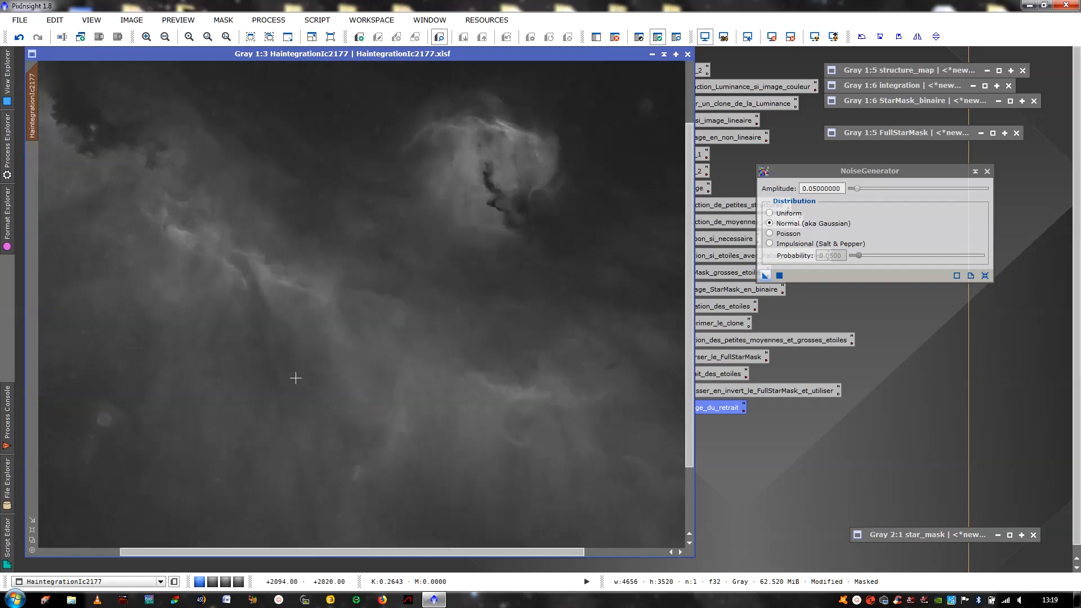
scroll(297, 375, up, 1)
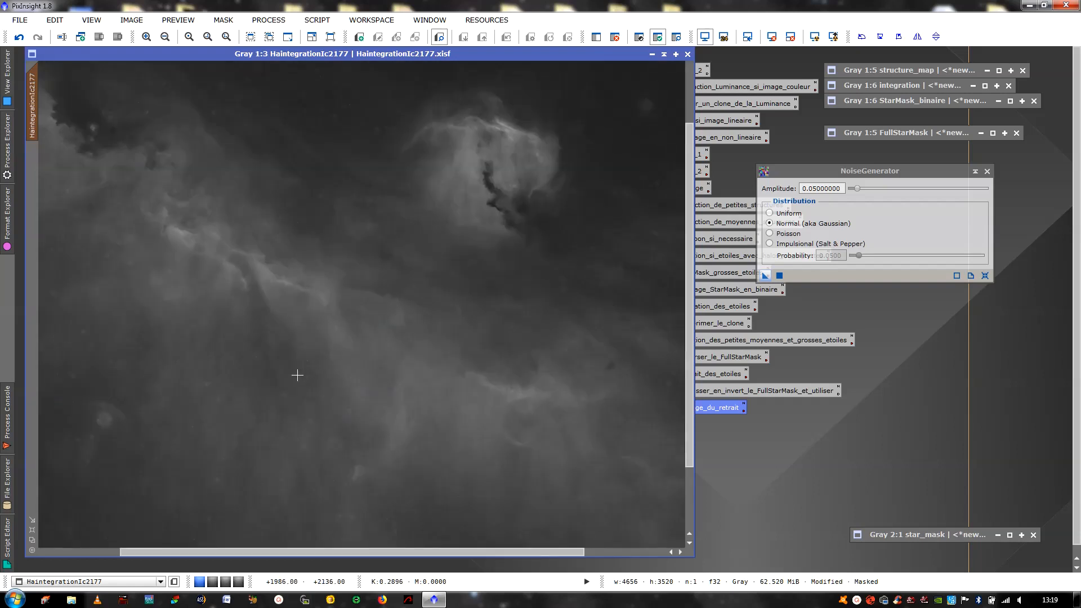
- Close NoiseGenerator and collapse HaintegrationIc2177, keeping the unsaved image open
click(687, 55)
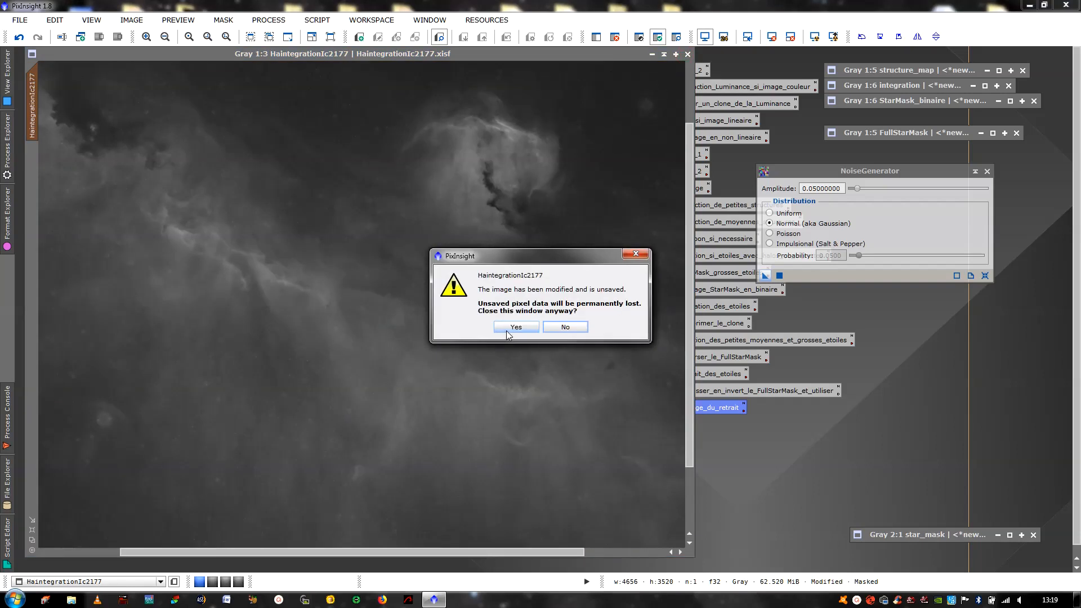
click(564, 328)
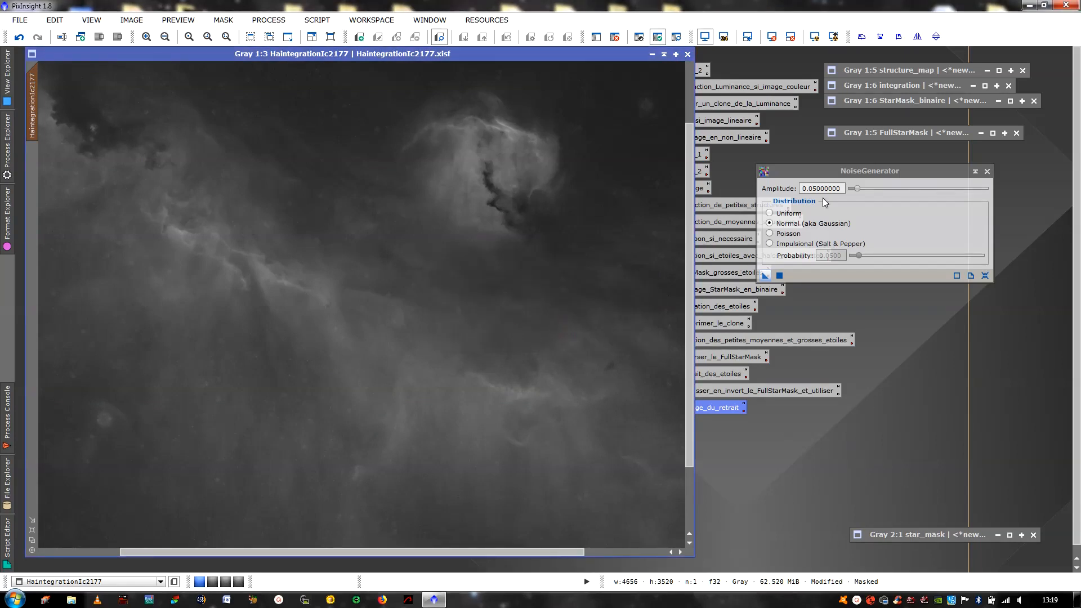
click(988, 171)
click(662, 55)
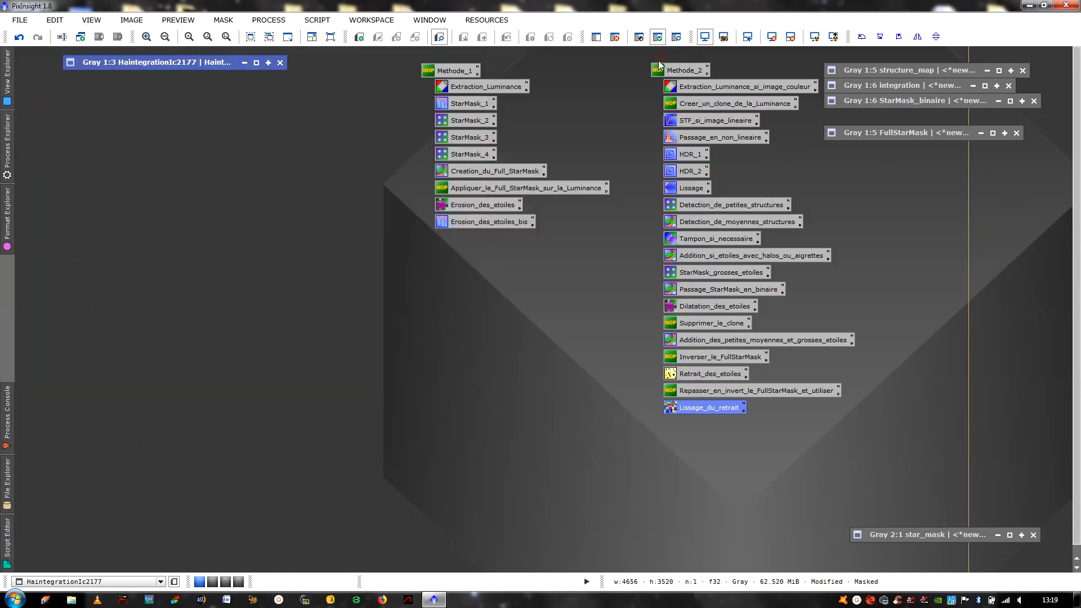